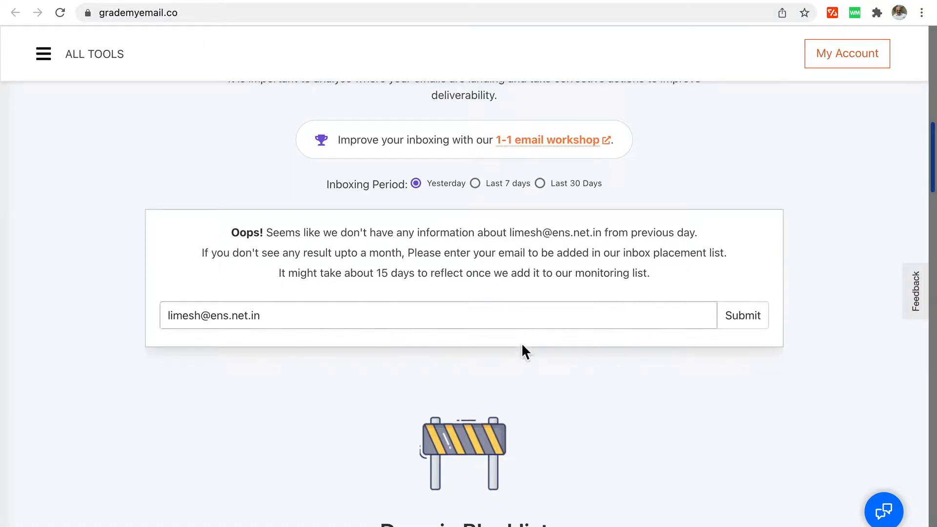
Scroll through GradeMyEmail's blocklist, authentication and web reputation results, closing the chat bot's welcome bubble.
{"action": "scroll", "coordinate": [591, 415], "scroll_direction": "down", "scroll_amount": 10}
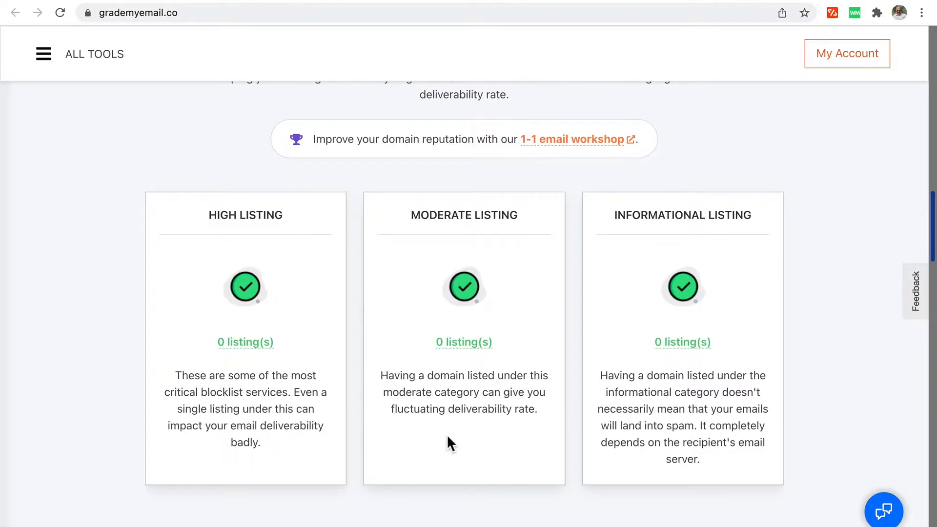
{"action": "scroll", "coordinate": [446, 435], "scroll_direction": "down", "scroll_amount": 12}
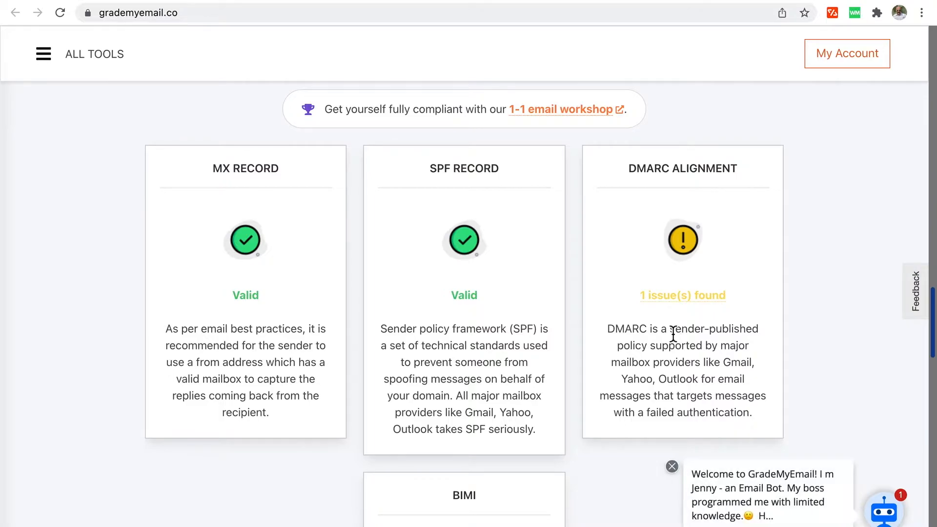
{"action": "left_click", "coordinate": [673, 467]}
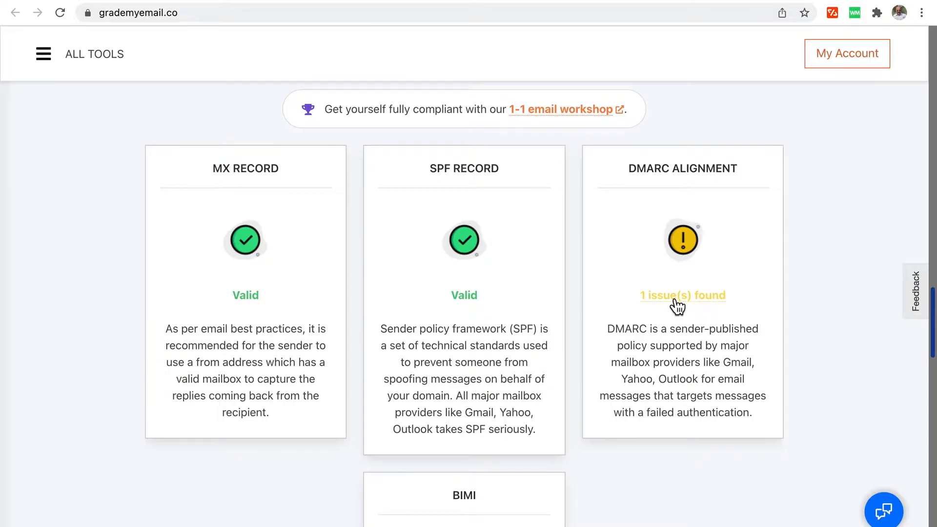
{"action": "scroll", "coordinate": [659, 387], "scroll_direction": "down", "scroll_amount": 8}
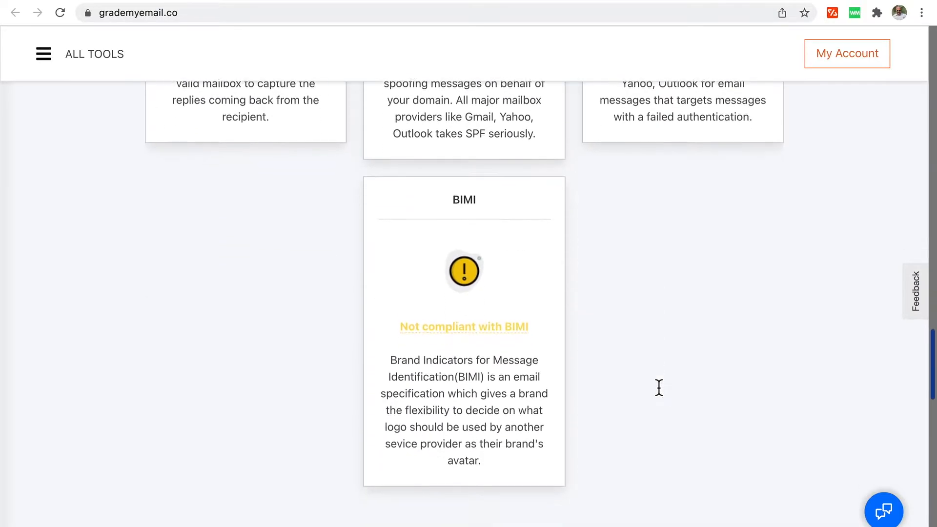
{"action": "scroll", "coordinate": [659, 387], "scroll_direction": "down", "scroll_amount": 8}
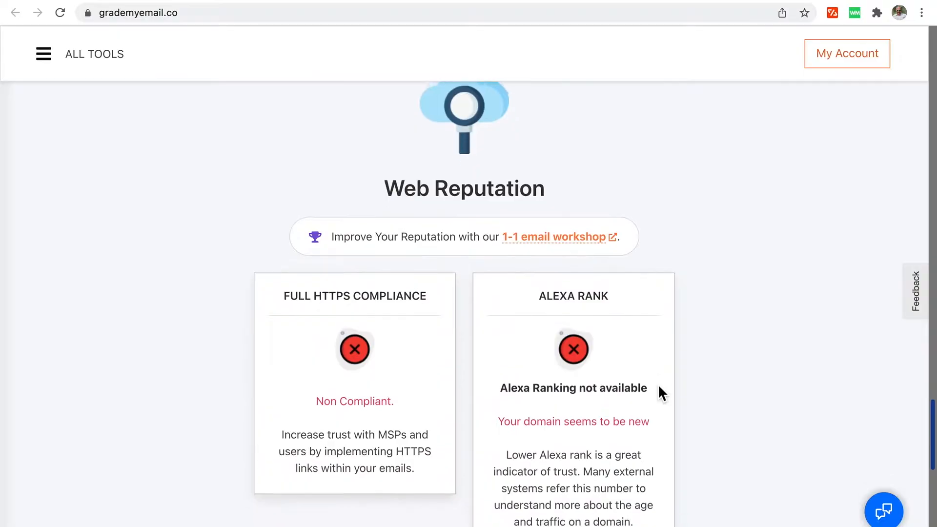
{"action": "scroll", "coordinate": [602, 469], "scroll_direction": "down", "scroll_amount": 11}
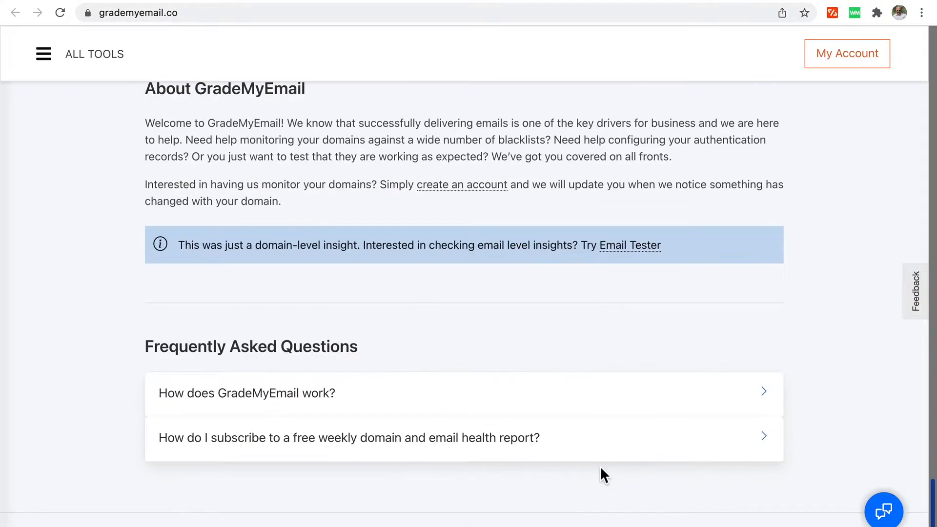
{"action": "scroll", "coordinate": [478, 330], "scroll_direction": "up", "scroll_amount": 3}
{"action": "scroll", "coordinate": [478, 331], "scroll_direction": "up", "scroll_amount": 20}
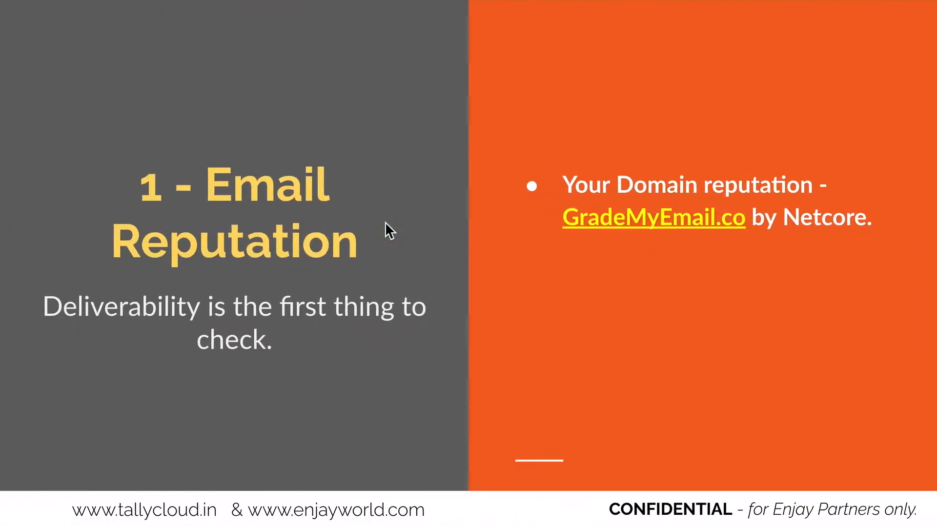
Reveal the Blocklist Checker bullet and open its link in a new window.
{"action": "left_click", "coordinate": [294, 33]}
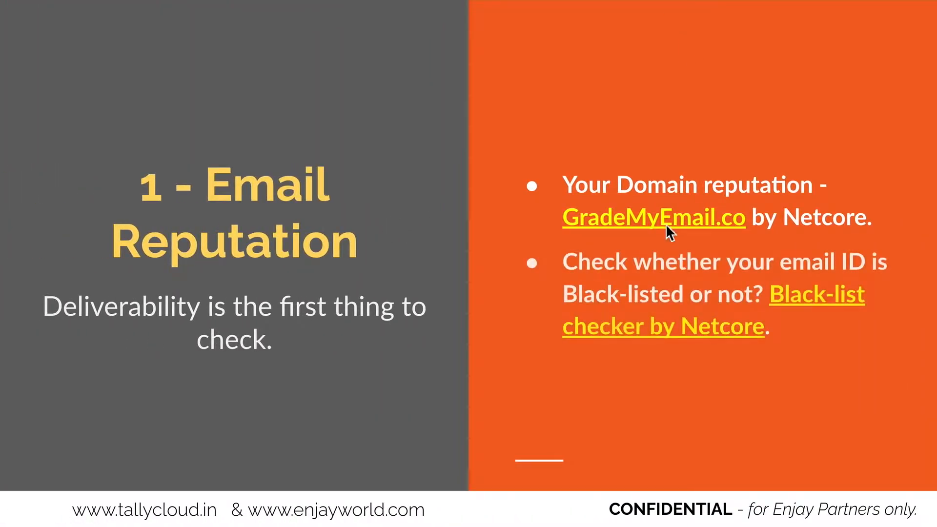
{"action": "right_click", "coordinate": [631, 333]}
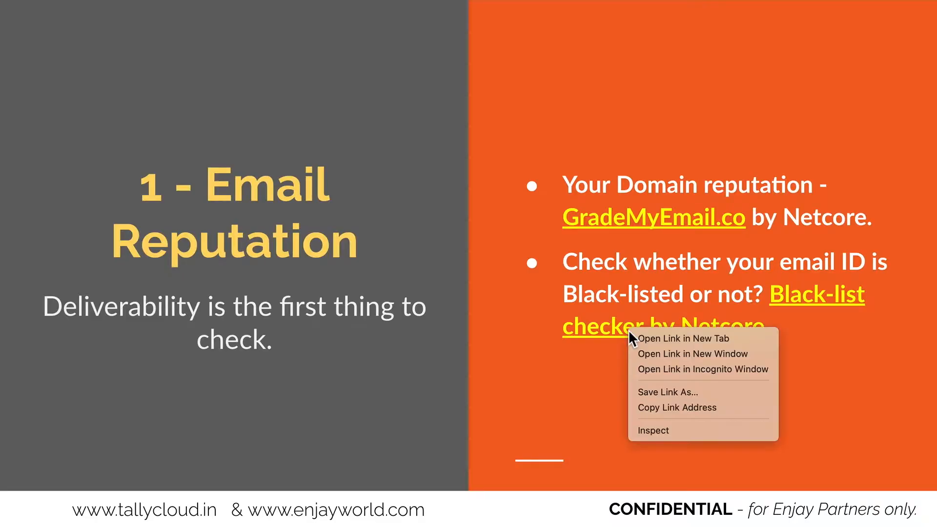
{"action": "left_click", "coordinate": [649, 355]}
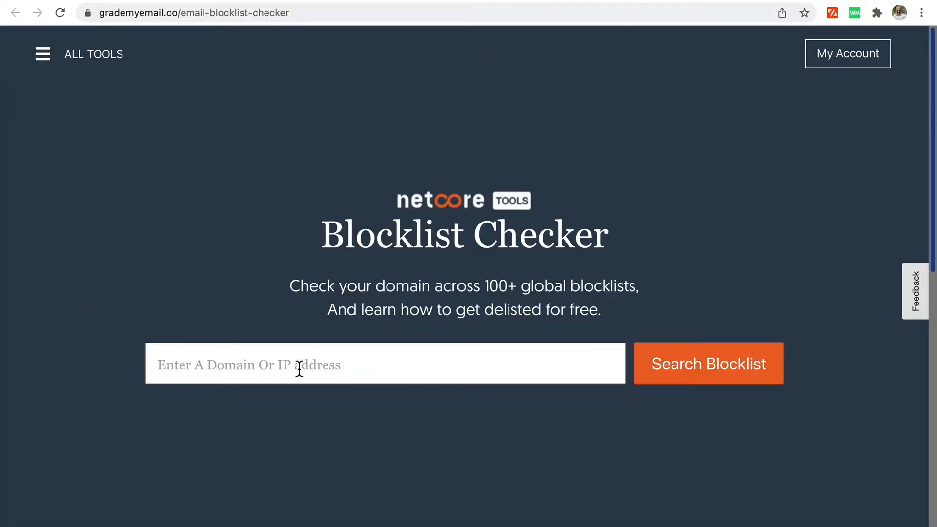
Search Netcore's blocklist for the sender's email address and review the zero-listing report.
{"action": "left_click", "coordinate": [299, 366]}
{"action": "left_click", "coordinate": [690, 371]}
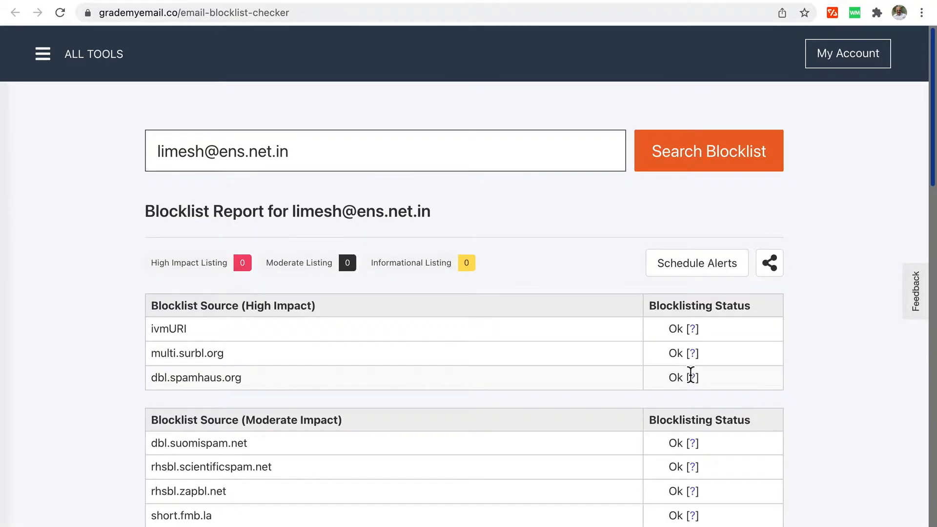
{"action": "scroll", "coordinate": [859, 372], "scroll_direction": "down", "scroll_amount": 3}
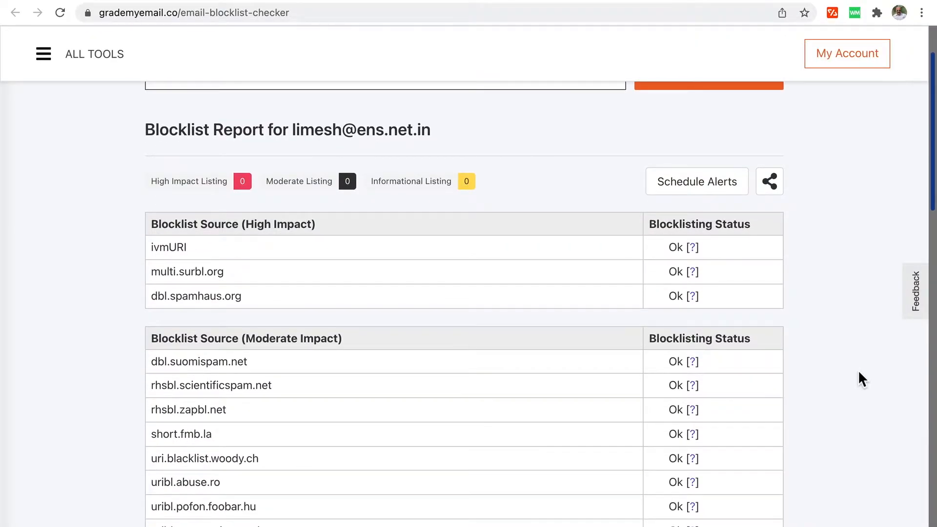
{"action": "scroll", "coordinate": [858, 372], "scroll_direction": "down", "scroll_amount": 10}
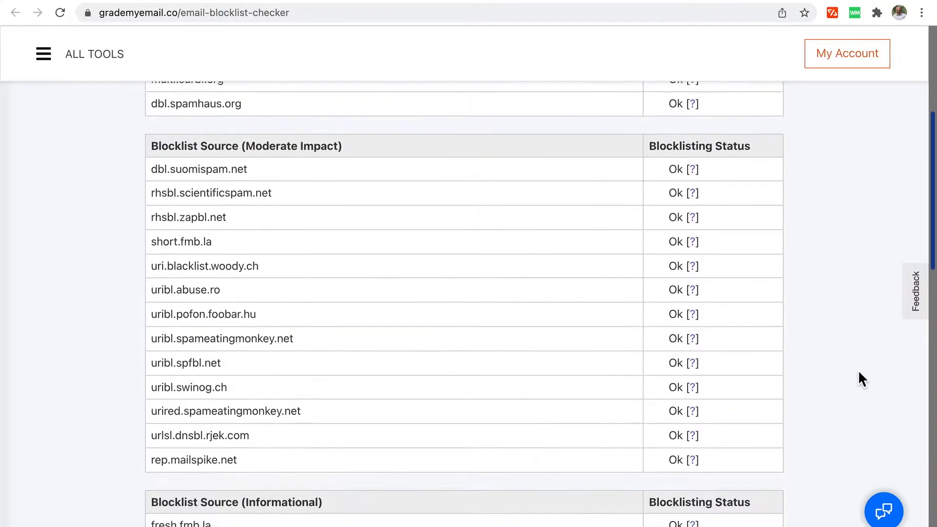
{"action": "scroll", "coordinate": [858, 373], "scroll_direction": "down", "scroll_amount": 9}
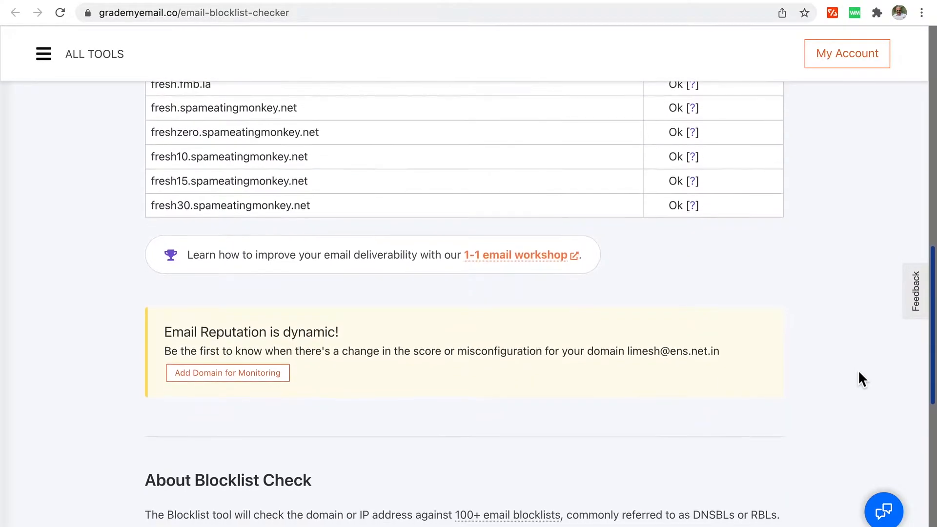
{"action": "scroll", "coordinate": [858, 371], "scroll_direction": "down", "scroll_amount": 4}
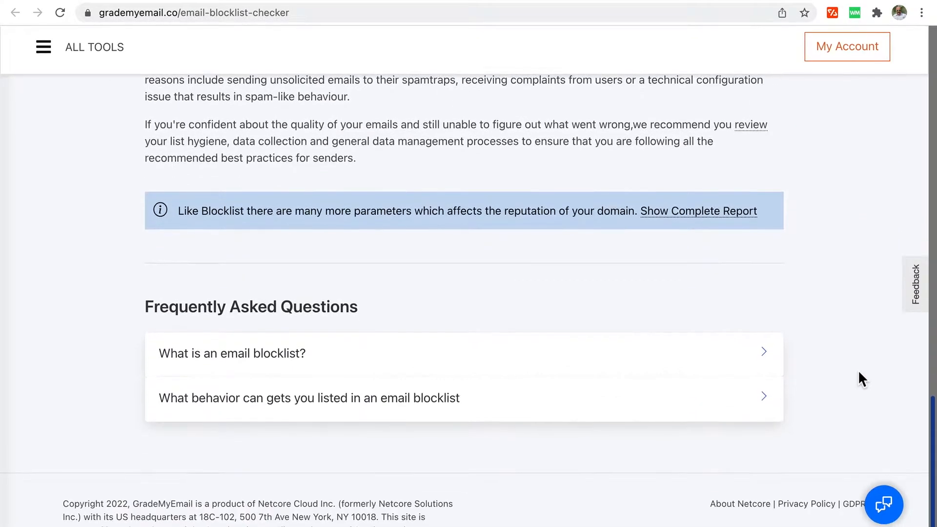
{"action": "scroll", "coordinate": [857, 371], "scroll_direction": "up", "scroll_amount": 15}
{"action": "scroll", "coordinate": [859, 372], "scroll_direction": "up", "scroll_amount": 6}
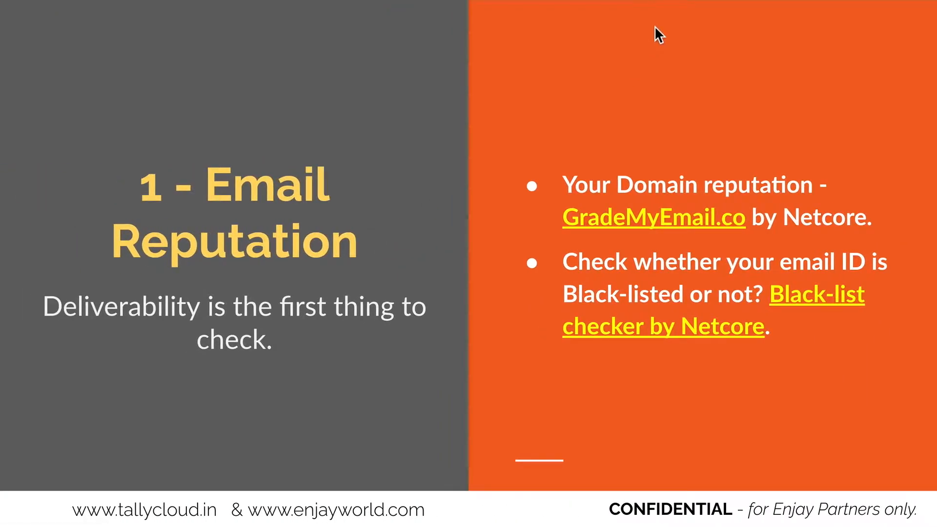
Advance to the '2 - Email Warm Up' slide and open its gmass.co link in a new window.
{"action": "key", "text": "Right"}
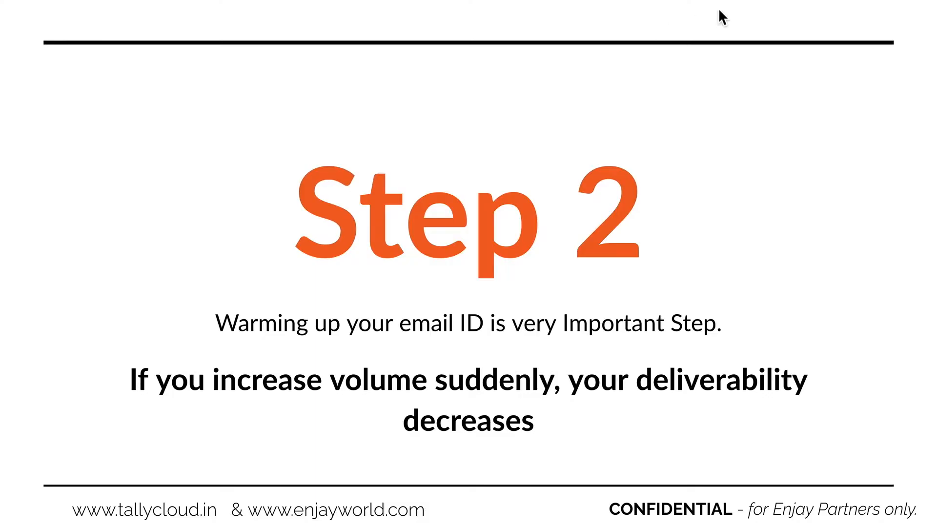
{"action": "left_click", "coordinate": [838, 60]}
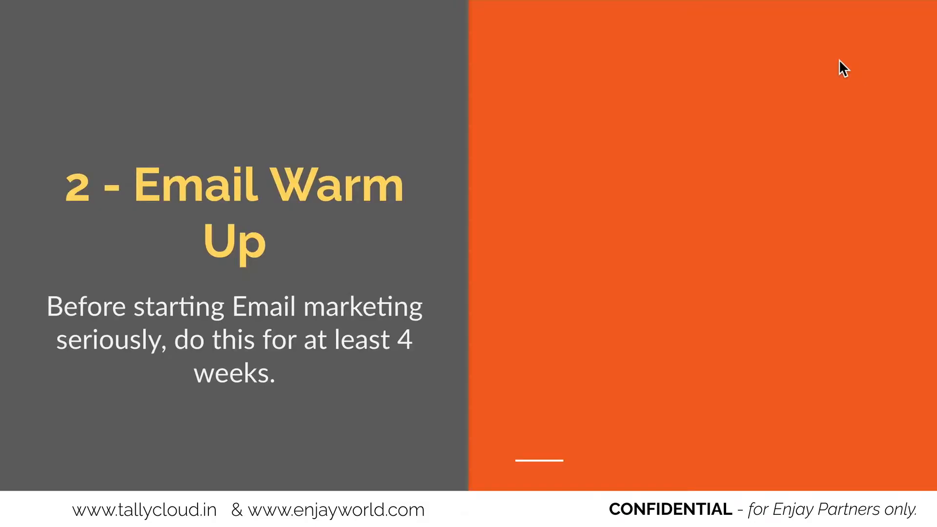
{"action": "left_click", "coordinate": [816, 46]}
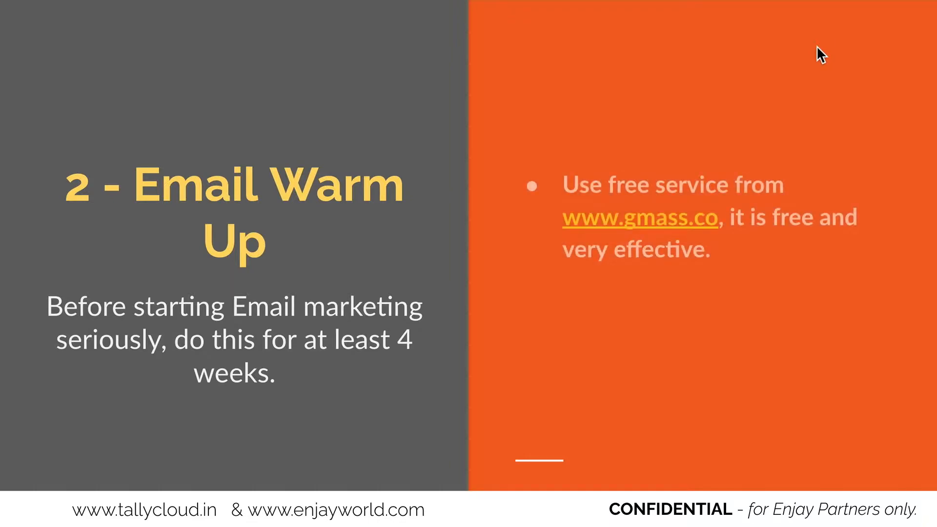
{"action": "right_click", "coordinate": [643, 229]}
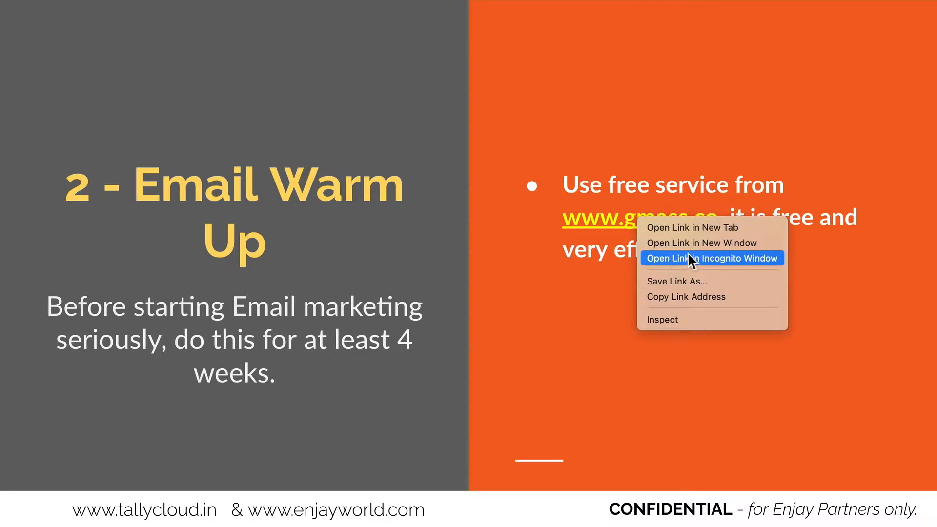
{"action": "left_click", "coordinate": [701, 243]}
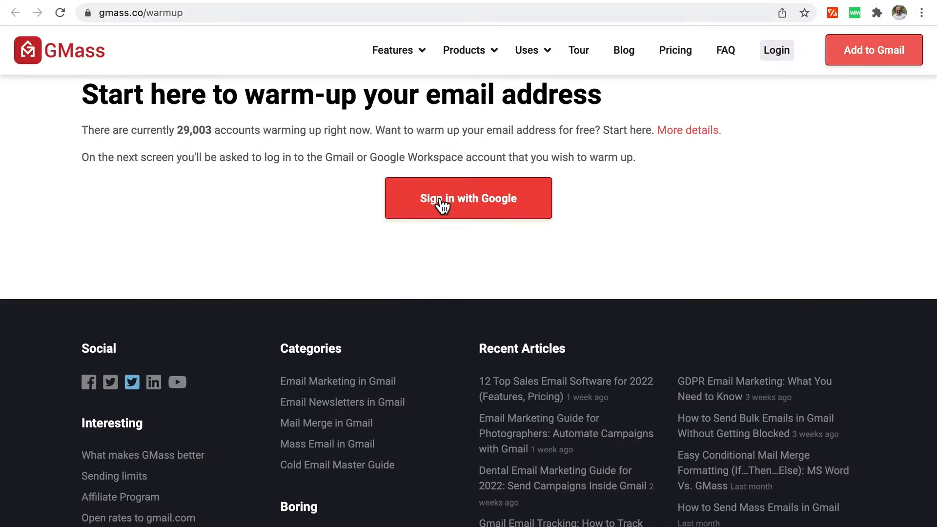
Sign in to GMass with the Google account and allow it access to Gmail.
{"action": "left_click", "coordinate": [442, 202]}
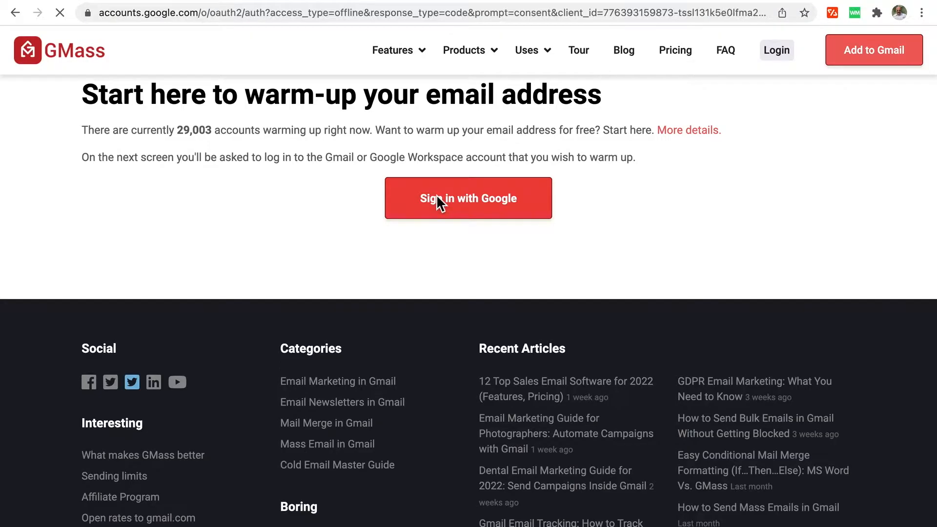
{"action": "scroll", "coordinate": [463, 486], "scroll_direction": "down", "scroll_amount": 1}
{"action": "scroll", "coordinate": [464, 488], "scroll_direction": "down", "scroll_amount": 5}
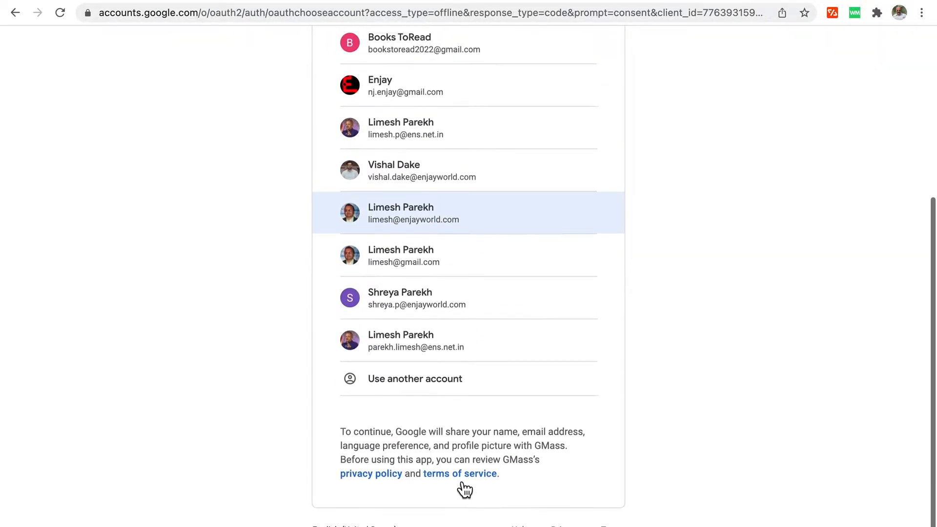
{"action": "left_click", "coordinate": [436, 360]}
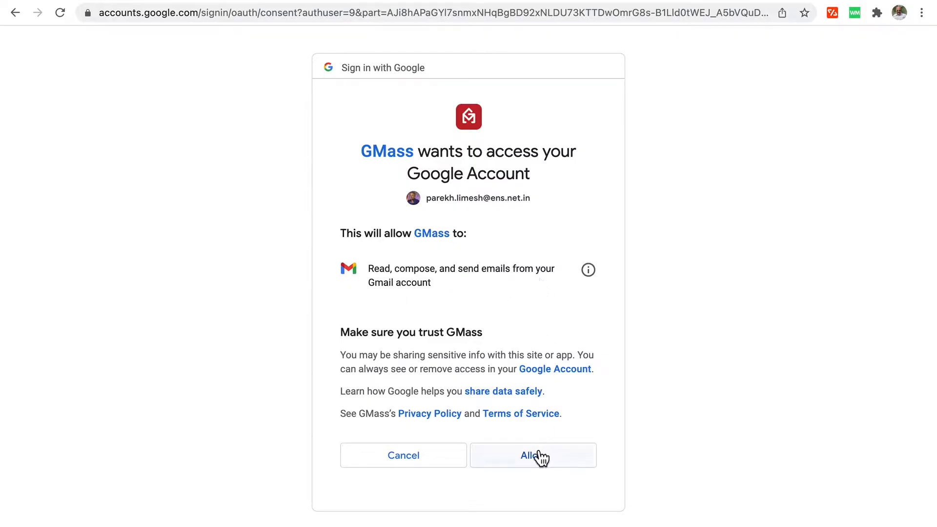
{"action": "left_click", "coordinate": [530, 466]}
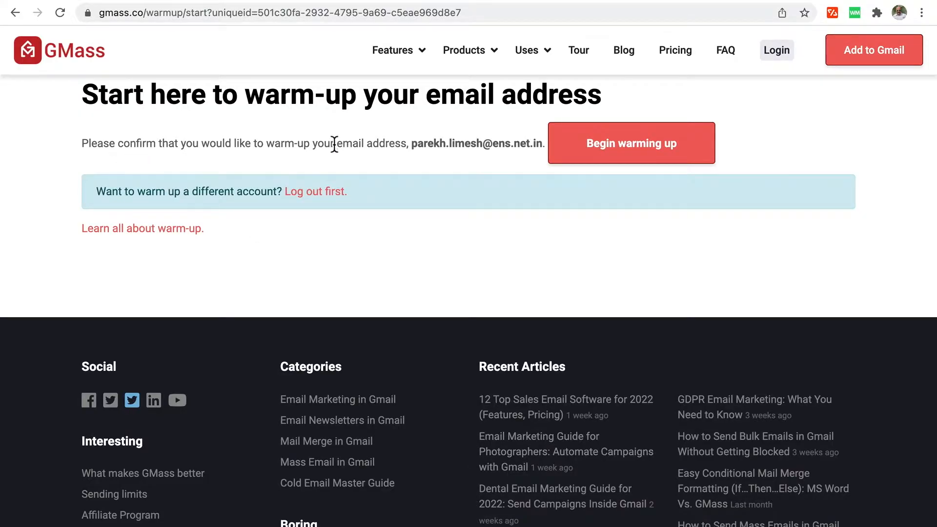
{"action": "right_click", "coordinate": [119, 231]}
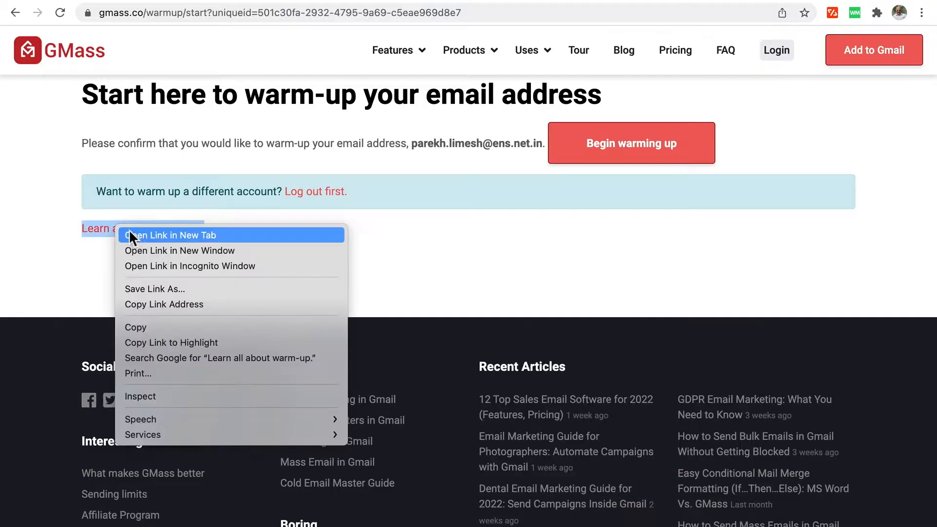
{"action": "key", "text": "Escape"}
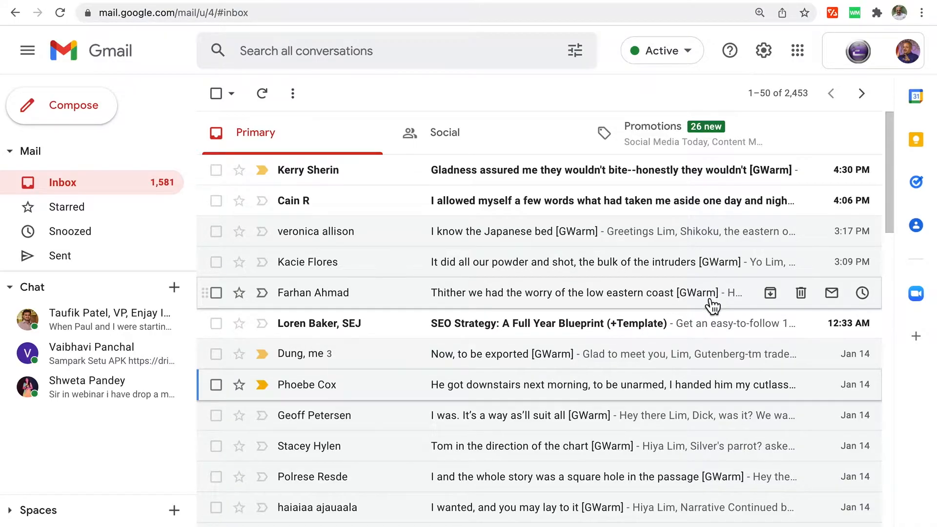
Open Gmail's Sent folder to see the [GWarm] warm-up messages.
{"action": "left_click", "coordinate": [68, 260]}
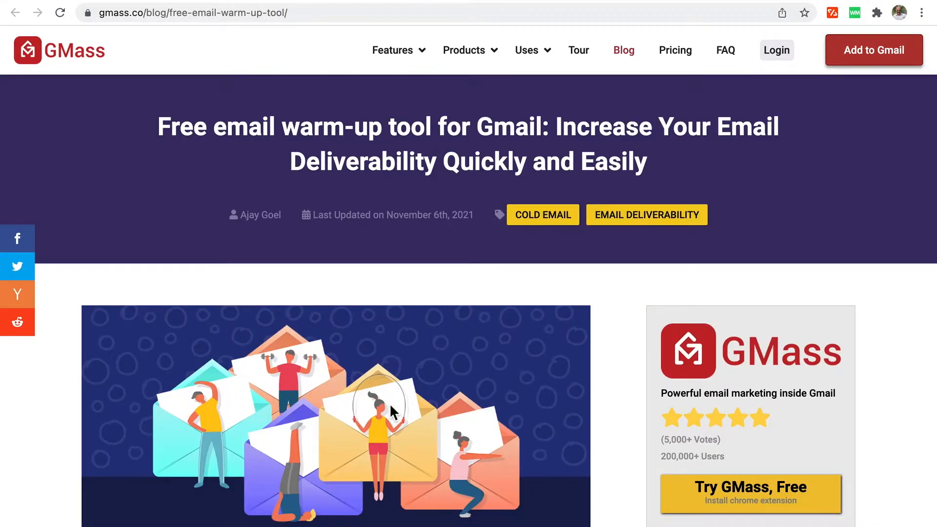
{"action": "scroll", "coordinate": [390, 403], "scroll_direction": "down", "scroll_amount": 10}
{"action": "scroll", "coordinate": [389, 403], "scroll_direction": "down", "scroll_amount": 15}
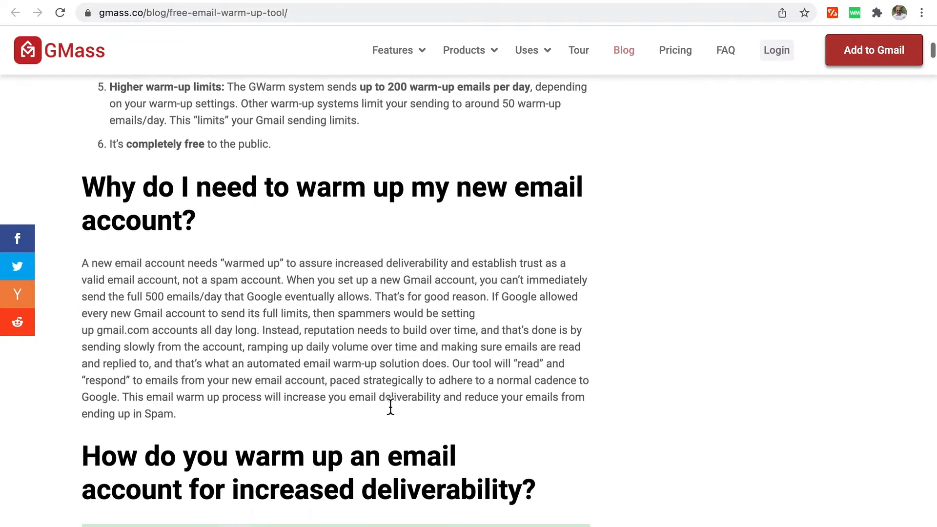
{"action": "scroll", "coordinate": [390, 406], "scroll_direction": "down", "scroll_amount": 12}
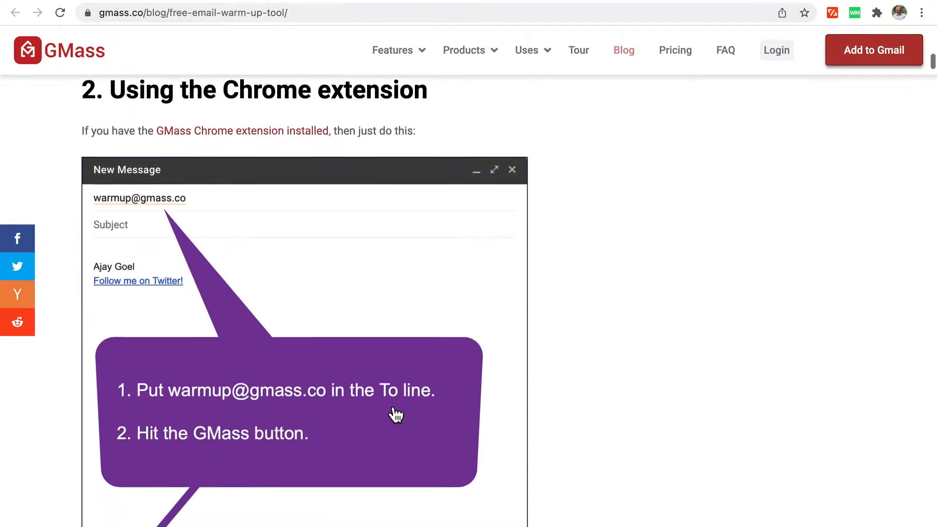
{"action": "scroll", "coordinate": [395, 415], "scroll_direction": "down", "scroll_amount": 6}
{"action": "scroll", "coordinate": [395, 415], "scroll_direction": "down", "scroll_amount": 20}
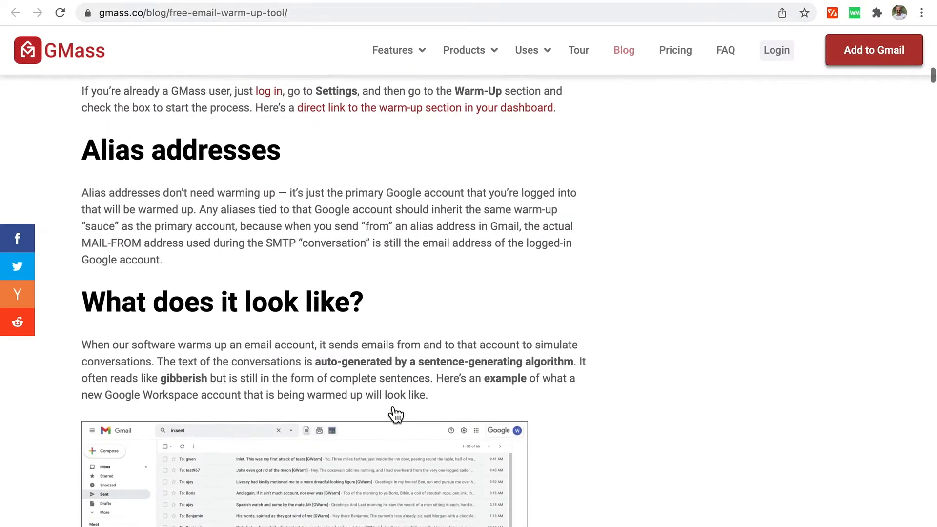
{"action": "scroll", "coordinate": [390, 409], "scroll_direction": "down", "scroll_amount": 12}
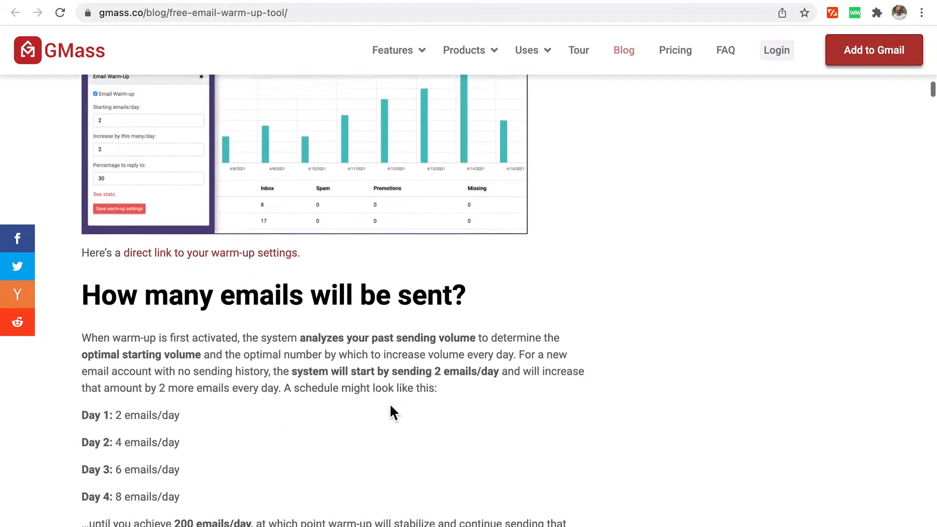
{"action": "scroll", "coordinate": [390, 406], "scroll_direction": "up", "scroll_amount": 3}
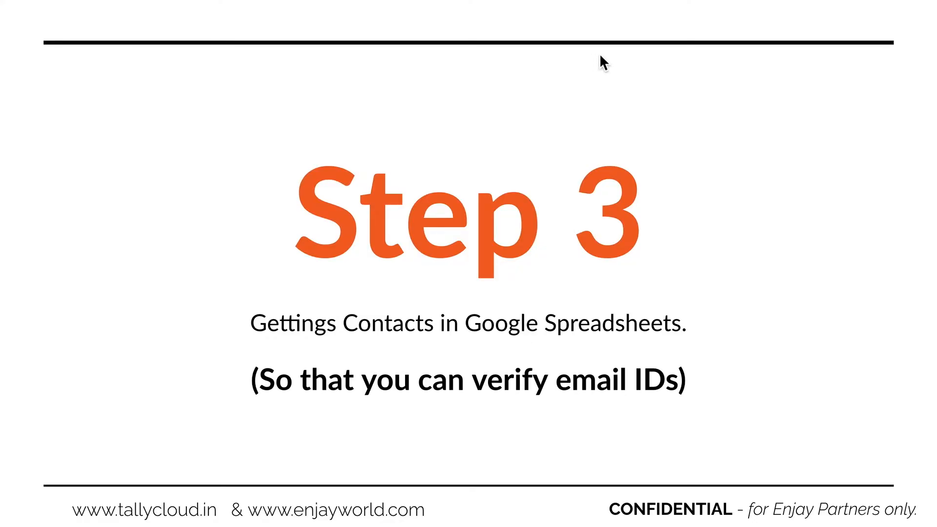
Step through the Contacts to Spreadsheet bullets and open 'Template Link Here' in a new window.
{"action": "key", "text": "Right"}
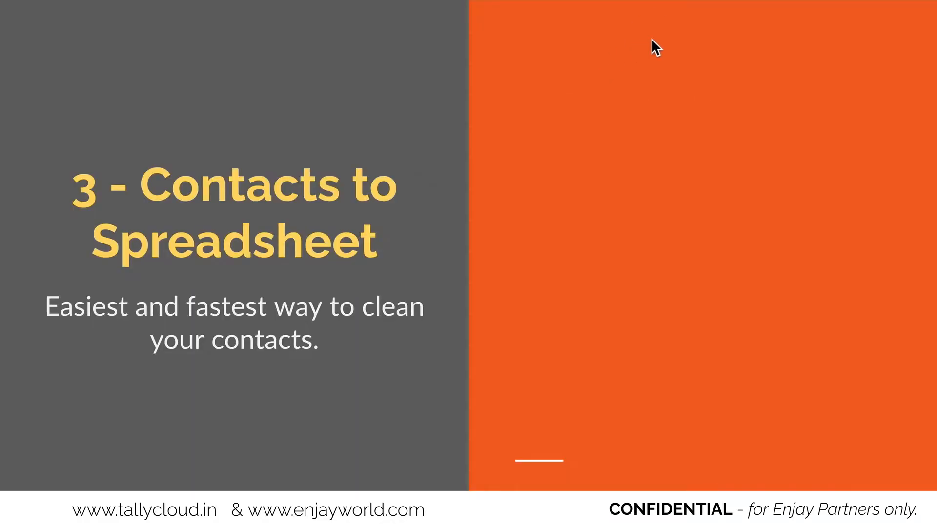
{"action": "key", "text": "Right"}
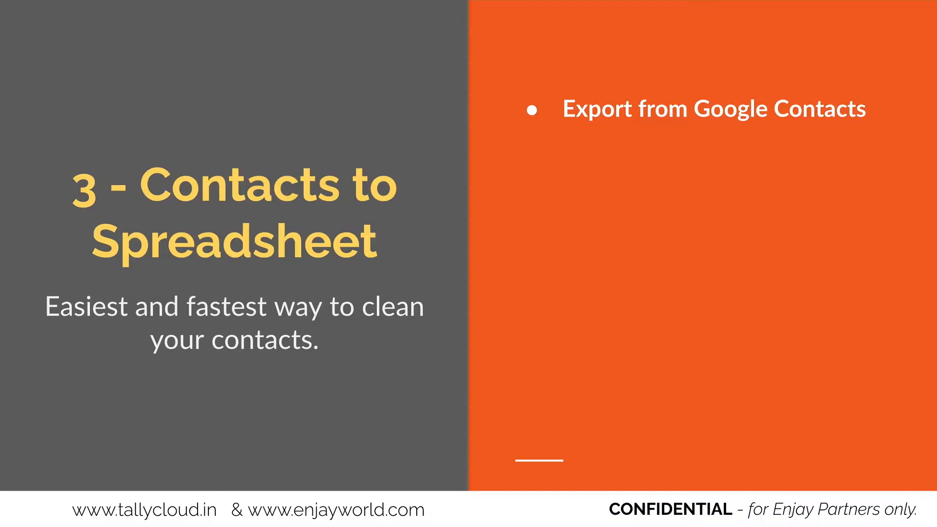
{"action": "key", "text": "Right"}
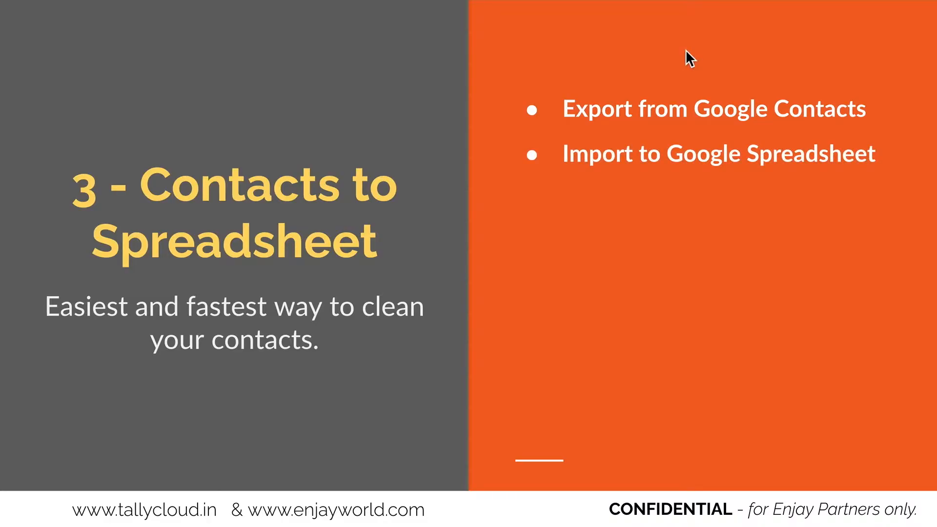
{"action": "key", "text": "Right"}
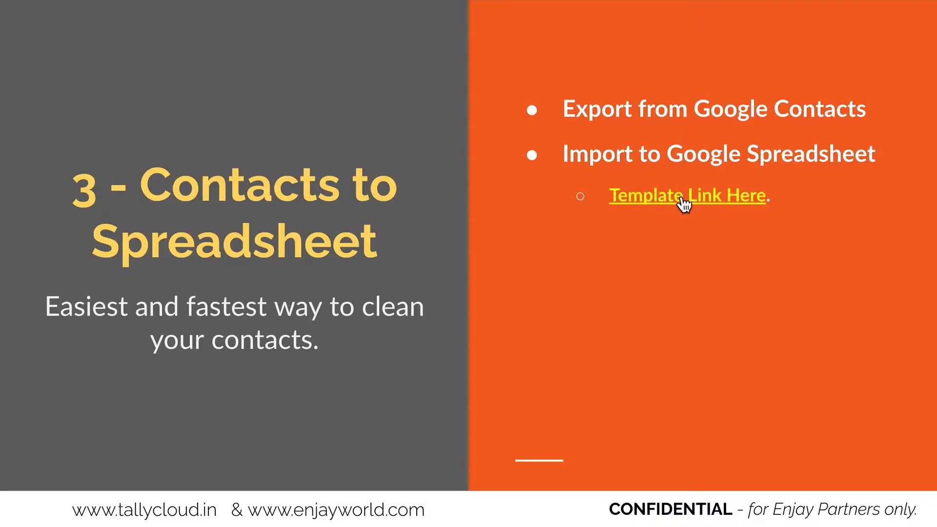
{"action": "right_click", "coordinate": [681, 199]}
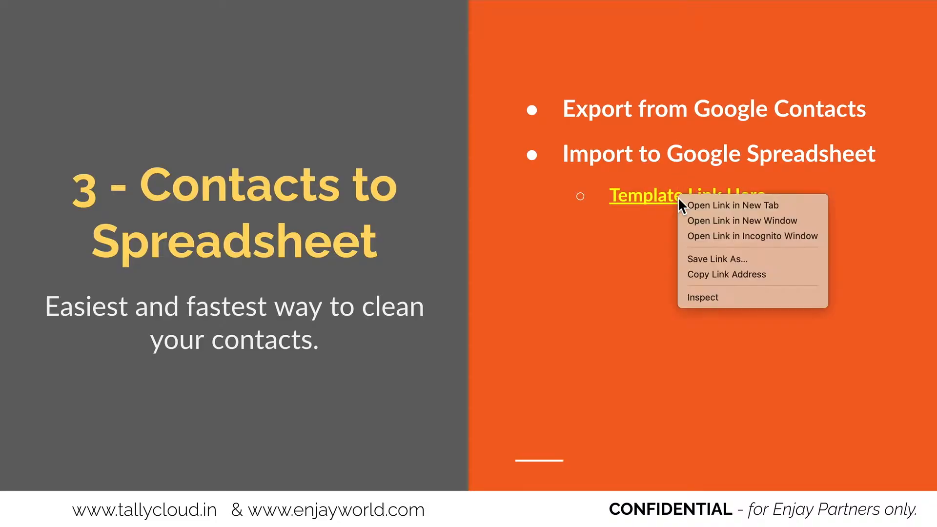
{"action": "left_click", "coordinate": [698, 222]}
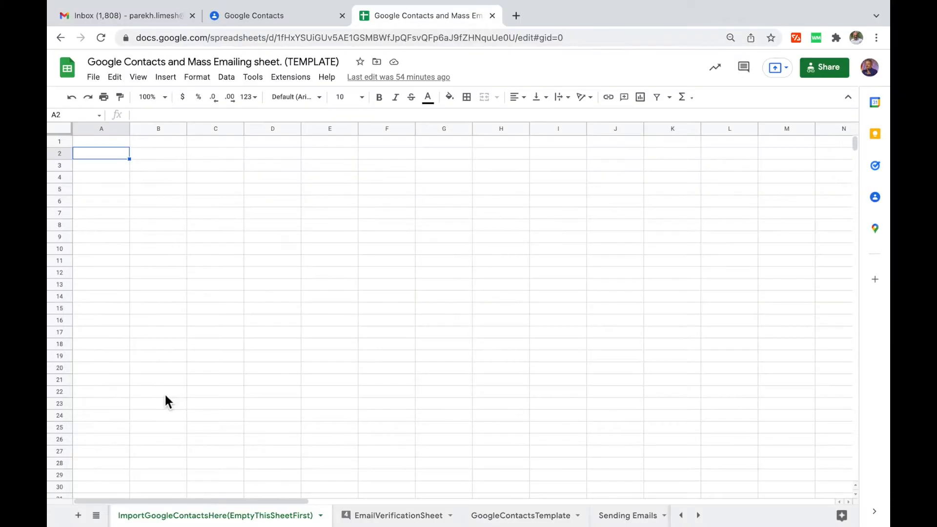
Export all 340 Google Contacts in Google CSV format as contacts (35).csv.
{"action": "scroll", "coordinate": [142, 522], "scroll_direction": "left", "scroll_amount": 2}
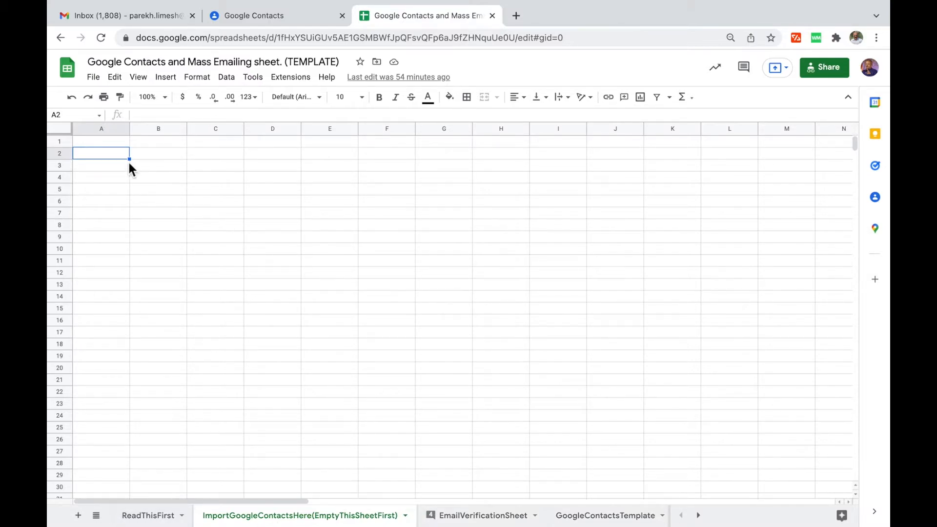
{"action": "left_click", "coordinate": [248, 15]}
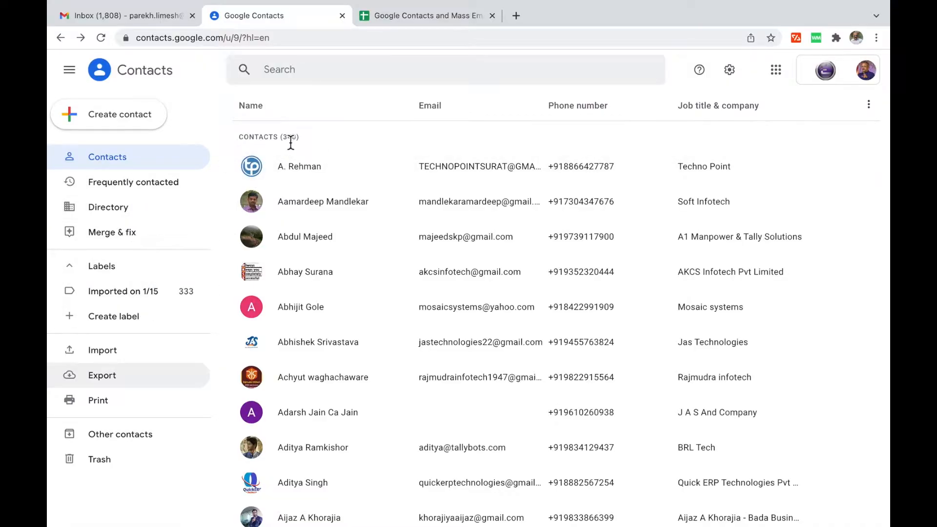
{"action": "left_click_drag", "start_coordinate": [281, 137], "coordinate": [307, 135]}
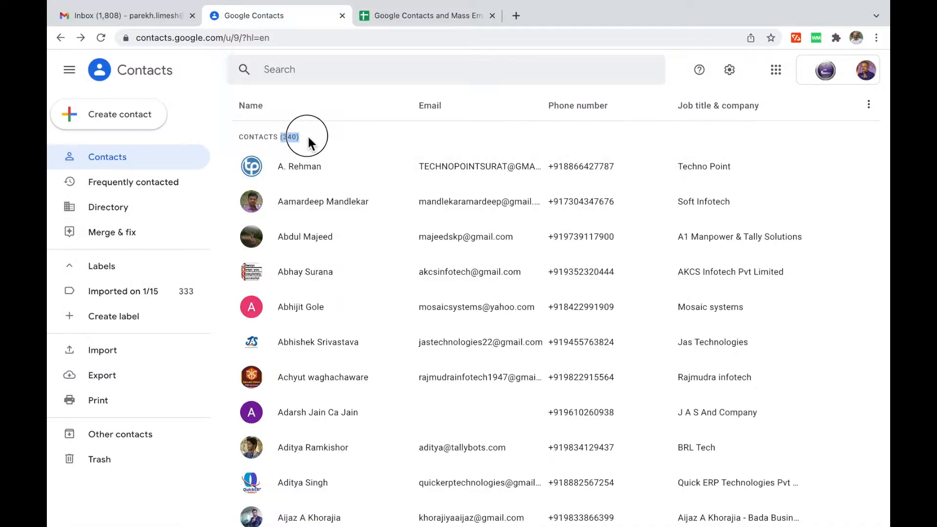
{"action": "left_click", "coordinate": [112, 372]}
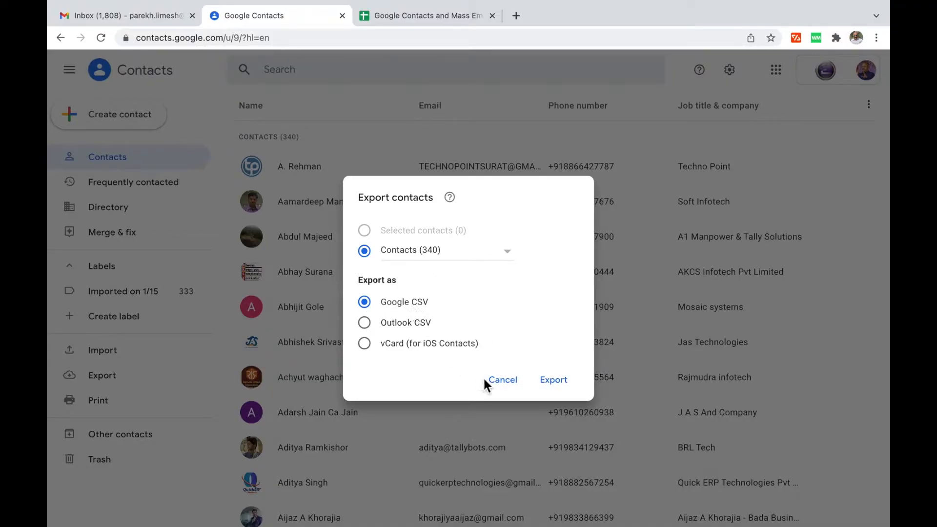
{"action": "left_click", "coordinate": [556, 385]}
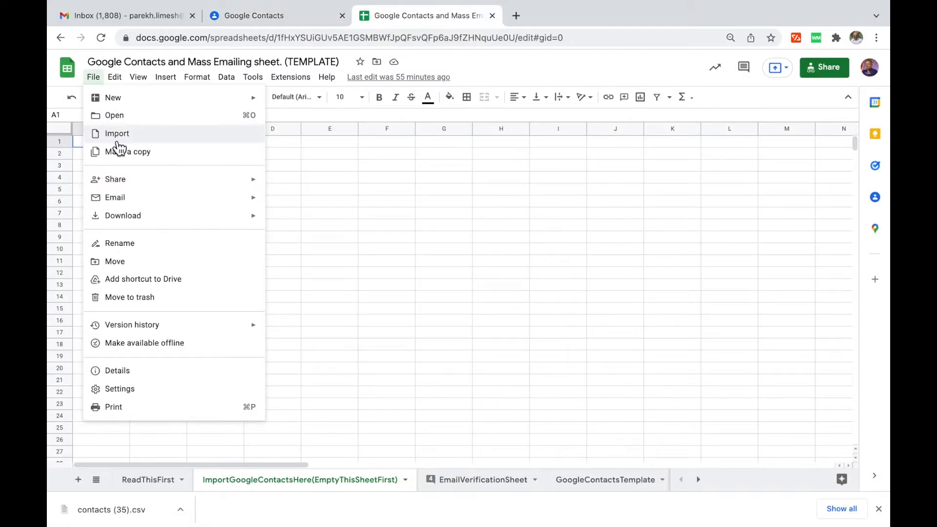
Upload contacts (35).csv and import it with the location set to Replace current sheet.
{"action": "left_click", "coordinate": [117, 139]}
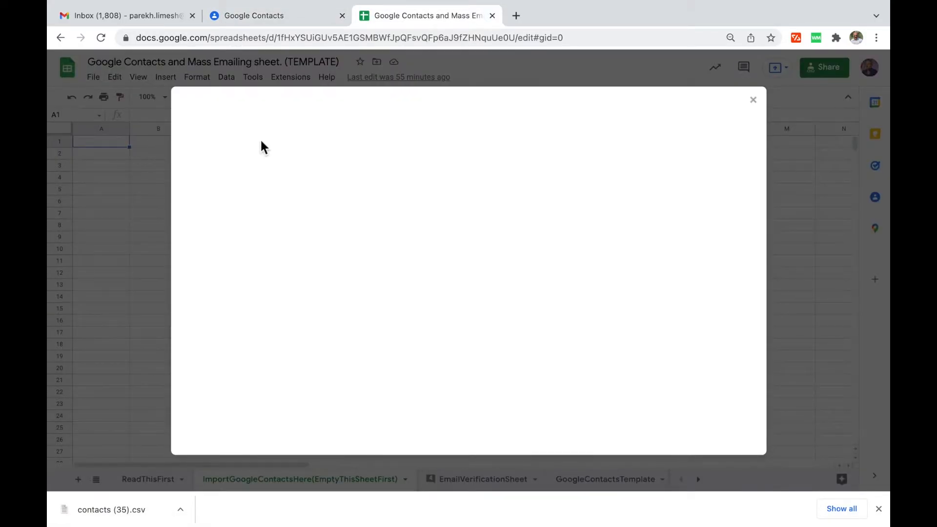
{"action": "left_click", "coordinate": [388, 137]}
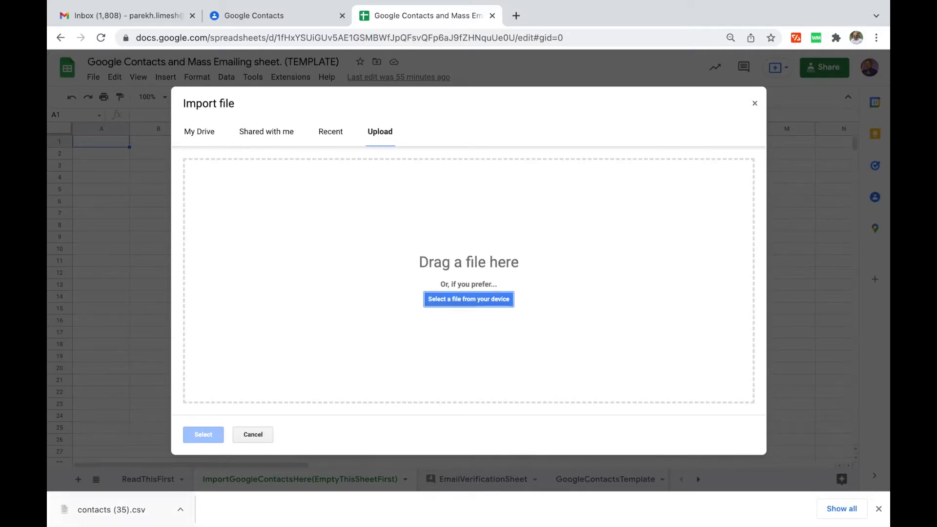
{"action": "mouse_move", "coordinate": [97, 512]}
{"action": "left_click", "coordinate": [467, 299]}
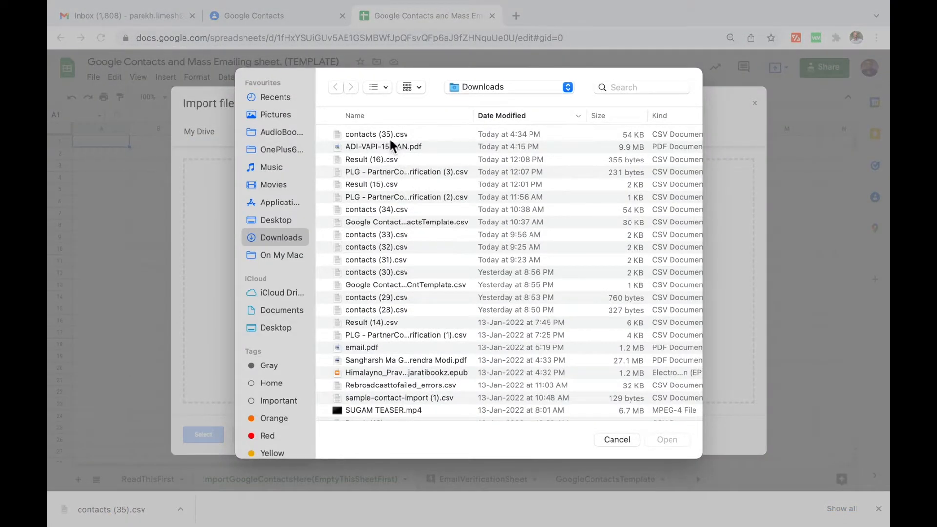
{"action": "left_click", "coordinate": [389, 134]}
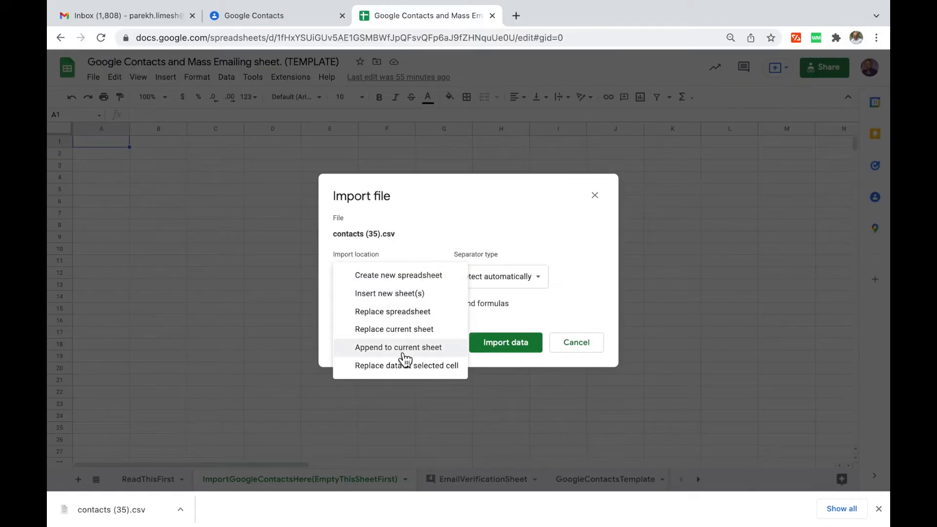
{"action": "left_click", "coordinate": [404, 348]}
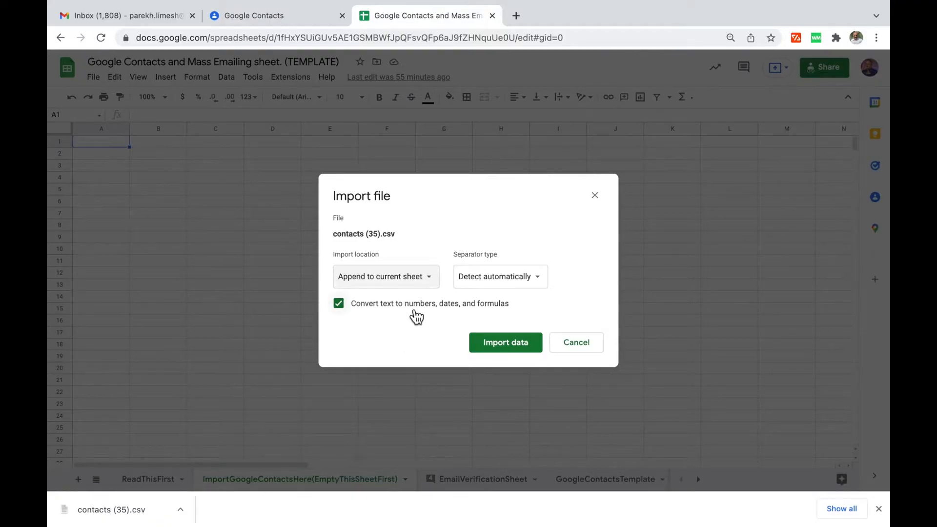
{"action": "left_click", "coordinate": [422, 284]}
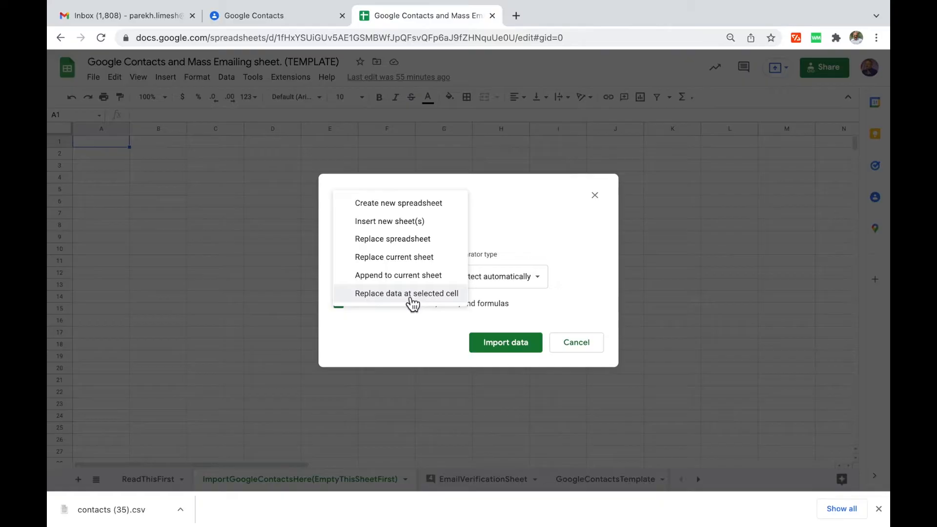
{"action": "left_click", "coordinate": [415, 263]}
{"action": "left_click", "coordinate": [500, 344]}
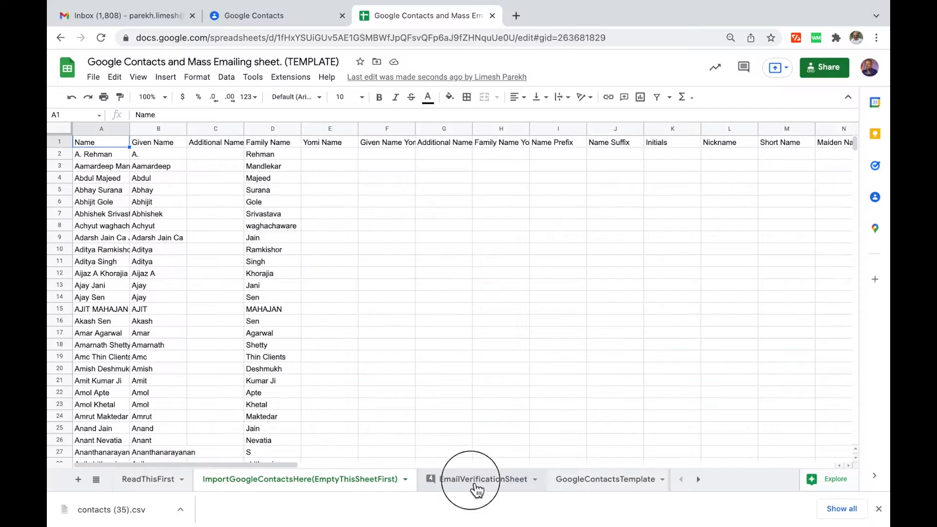
Scroll the imported contacts sheet right and select AE2, the first E-mail 1 - Value.
{"action": "left_click", "coordinate": [477, 481]}
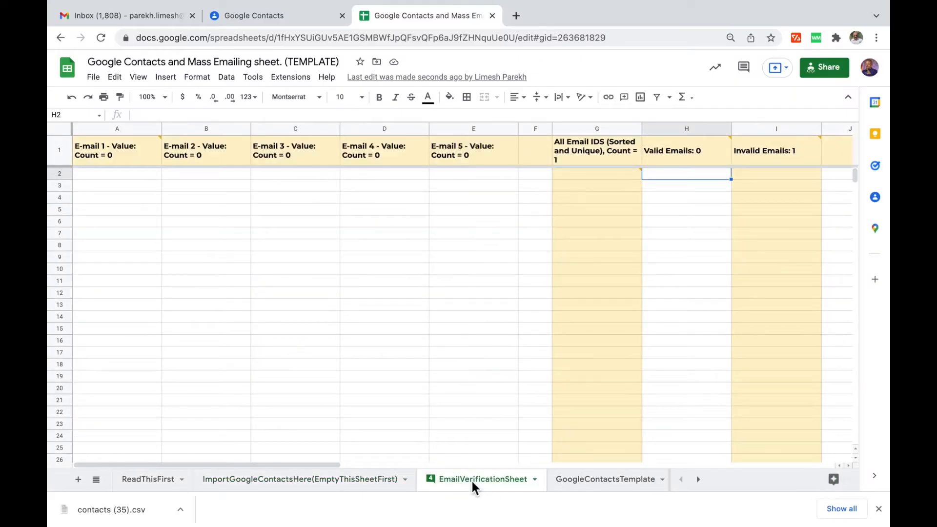
{"action": "left_click", "coordinate": [329, 487]}
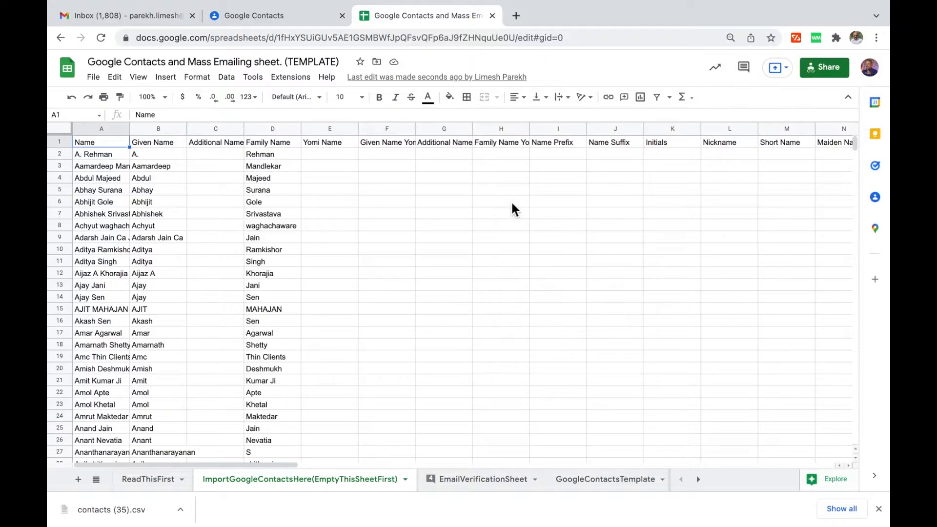
{"action": "scroll", "coordinate": [513, 209], "scroll_direction": "right", "scroll_amount": 3}
{"action": "scroll", "coordinate": [512, 208], "scroll_direction": "right", "scroll_amount": 13}
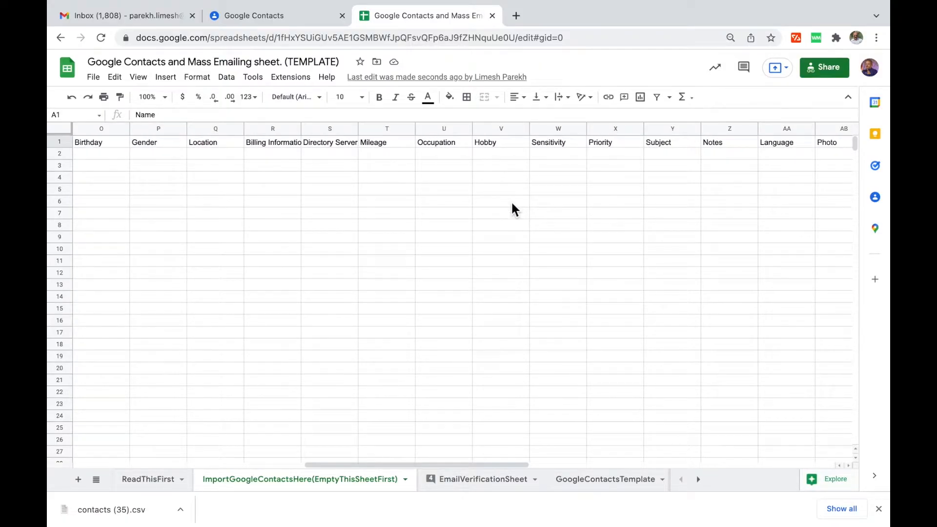
{"action": "scroll", "coordinate": [512, 209], "scroll_direction": "right", "scroll_amount": 3}
{"action": "scroll", "coordinate": [512, 204], "scroll_direction": "right", "scroll_amount": 4}
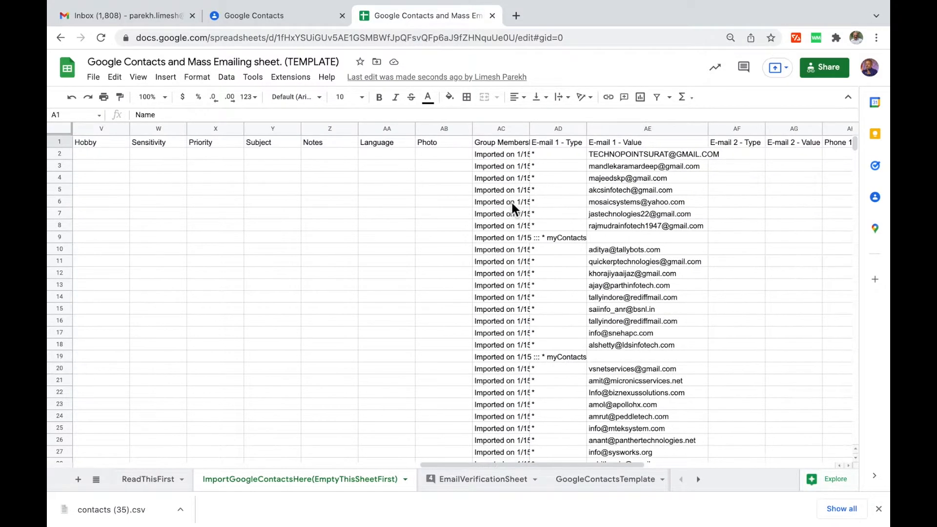
{"action": "left_click", "coordinate": [502, 154]}
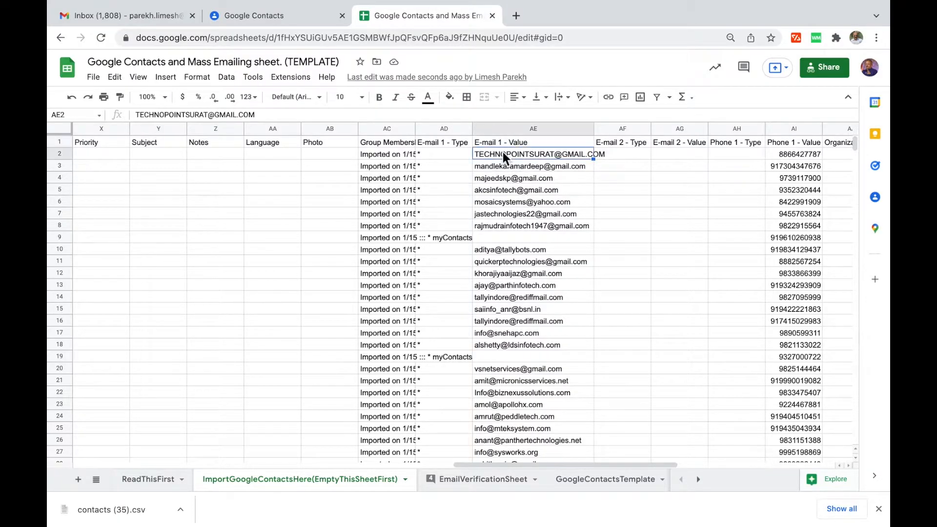
{"action": "left_click", "coordinate": [687, 143]}
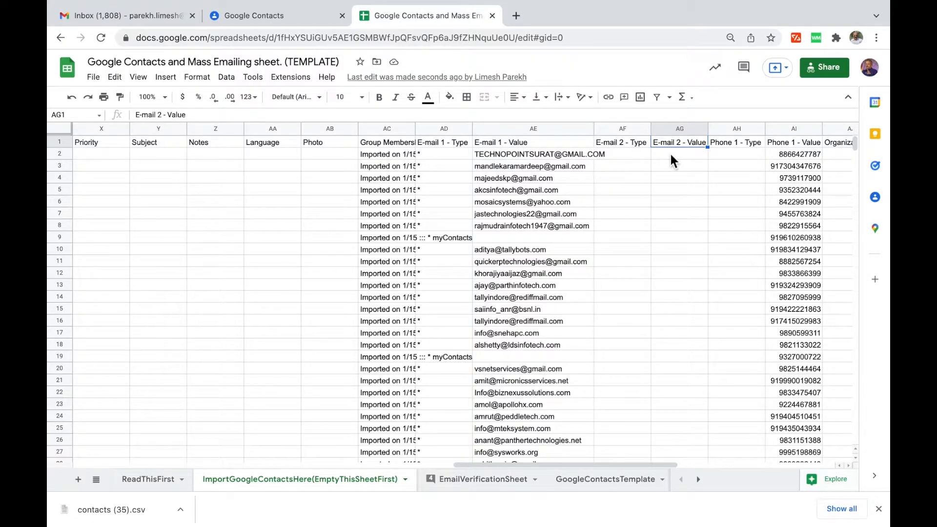
{"action": "left_click", "coordinate": [526, 155]}
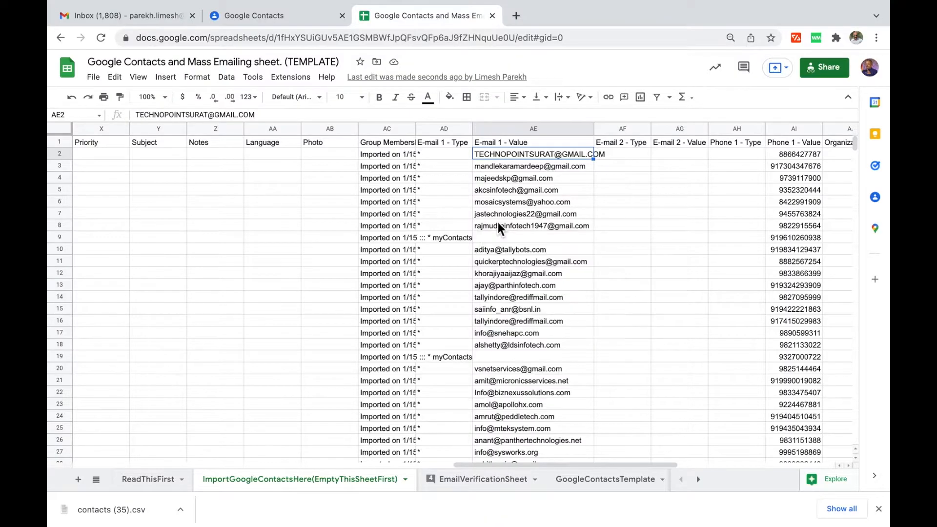
Extend the selection down the email column to AE341, the last filled row.
{"action": "key", "text": "shift+Down"}
{"action": "key", "text": "shift+Down"}
{"action": "key", "text": "shift+Down"}
{"action": "key", "text": "shift+Down"}
{"action": "key", "text": "shift+Down"}
{"action": "key", "text": "shift+Down"}
{"action": "key", "text": "shift+Down"}
{"action": "key", "text": "shift+Down"}
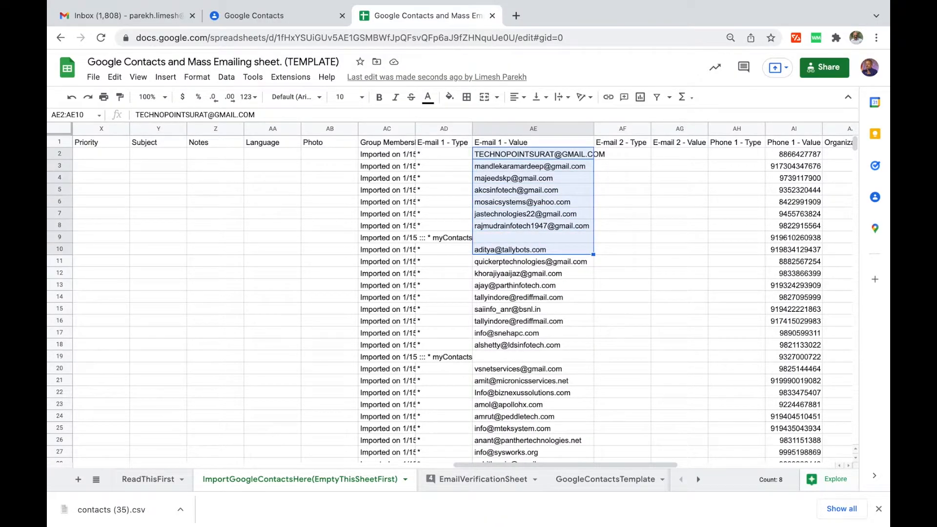
{"action": "key", "text": "shift+Down"}
{"action": "key", "text": "shift+Down"}
{"action": "key", "text": "shift+Down"}
{"action": "key", "text": "shift+Down"}
{"action": "key", "text": "shift+Down"}
{"action": "key", "text": "shift+Down"}
{"action": "key", "text": "shift+Down"}
{"action": "key", "text": "shift+Down"}
{"action": "key", "text": "shift+Down"}
{"action": "key", "text": "shift+Down"}
{"action": "key", "text": "shift+Down"}
{"action": "key", "text": "shift+Down"}
{"action": "key", "text": "shift+Down"}
{"action": "key", "text": "shift+Down"}
{"action": "key", "text": "shift+Down"}
{"action": "key", "text": "shift+Down"}
{"action": "key", "text": "shift+Down"}
{"action": "key", "text": "shift+Down"}
{"action": "key", "text": "ctrl+shift+Down"}
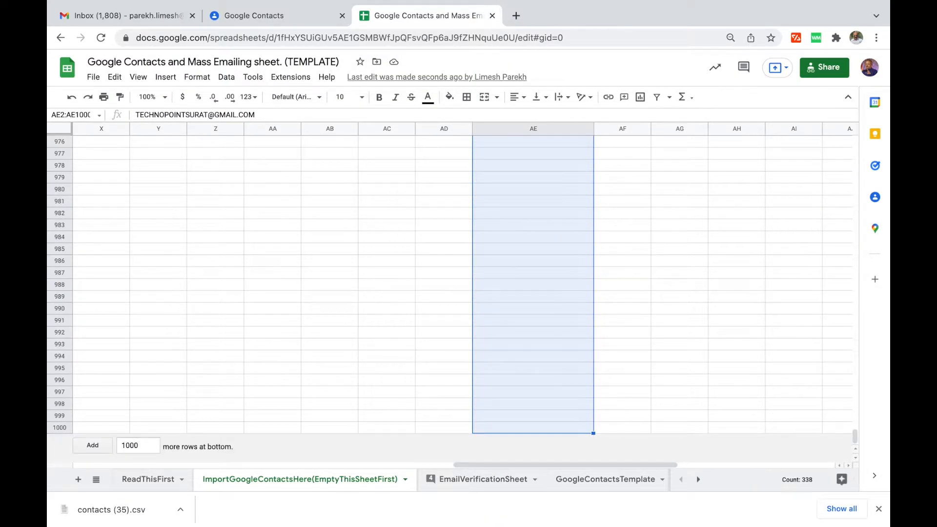
{"action": "key", "text": "ctrl+shift+Up"}
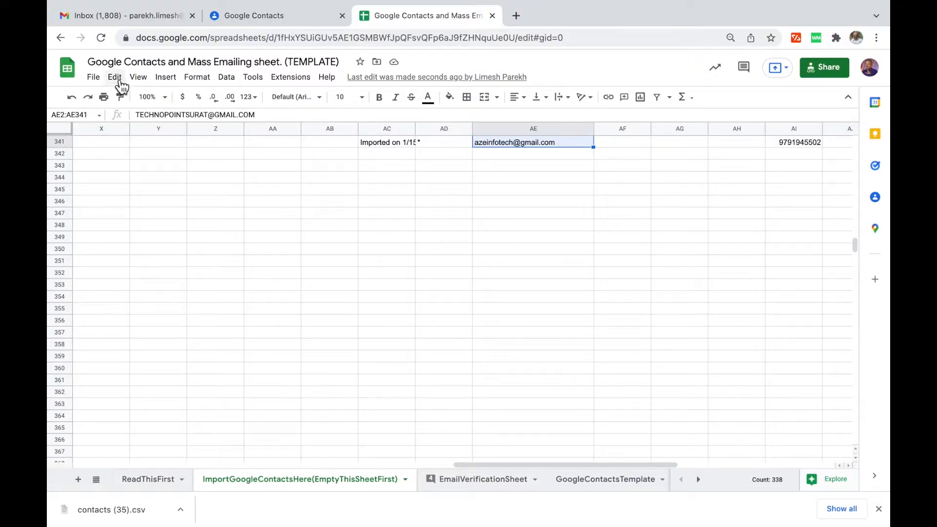
Copy the selected email addresses and pick cell A2 on EmailVerificationSheet.
{"action": "left_click", "coordinate": [119, 81]}
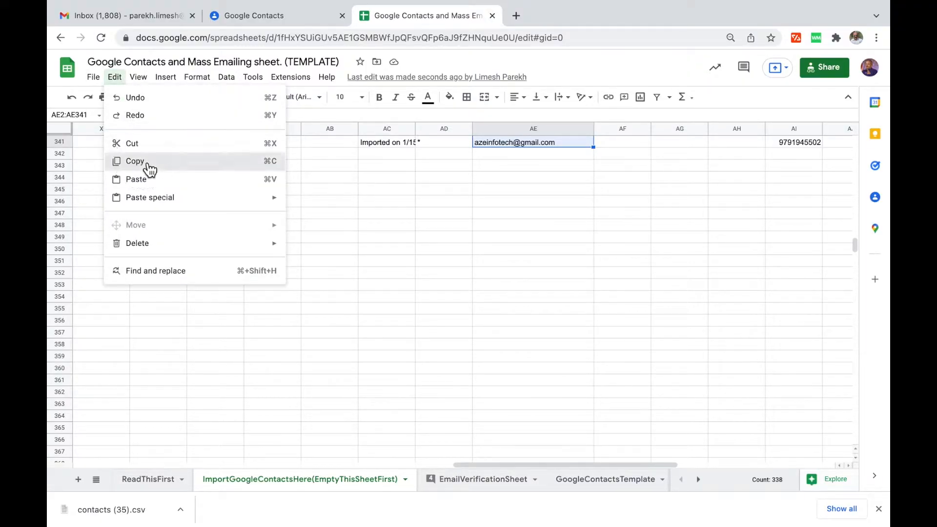
{"action": "left_click", "coordinate": [145, 162]}
{"action": "left_click", "coordinate": [472, 483]}
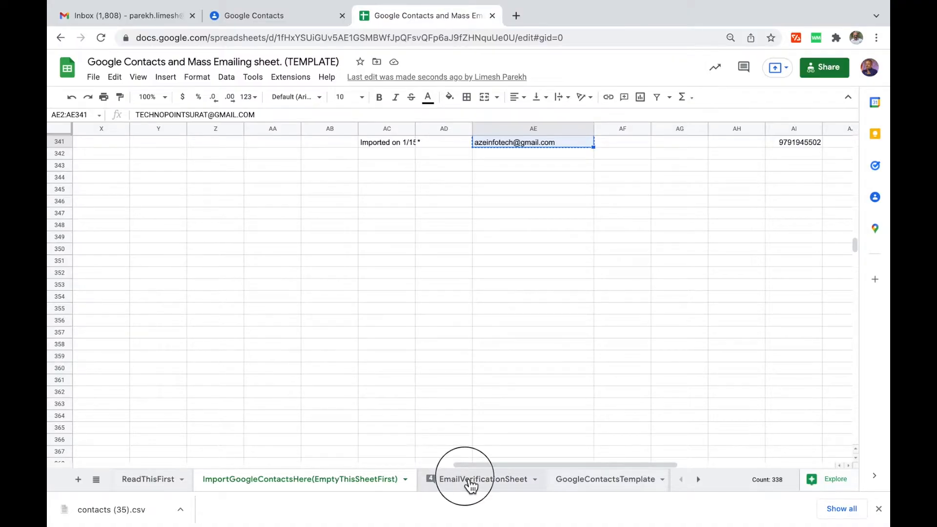
{"action": "left_click", "coordinate": [102, 176]}
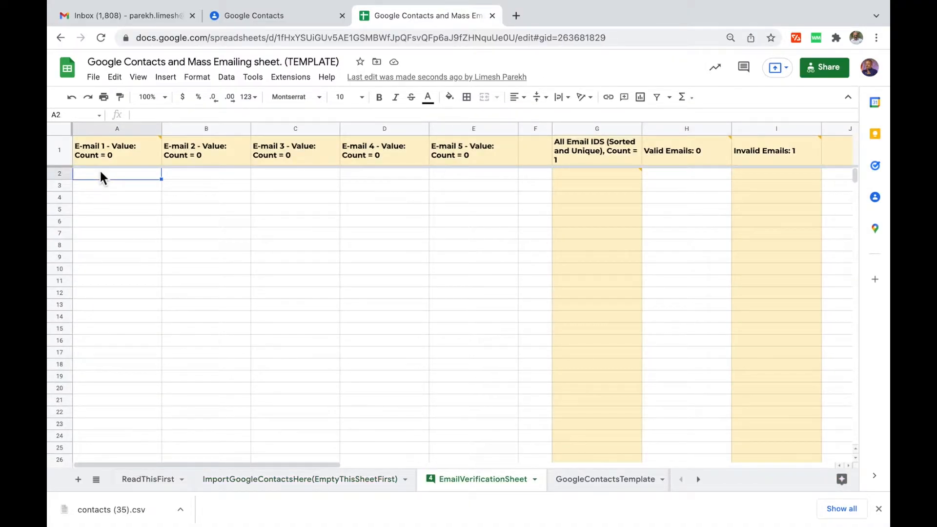
Paste the addresses as values only, then check row 112's multi-address entry.
{"action": "left_click", "coordinate": [121, 84]}
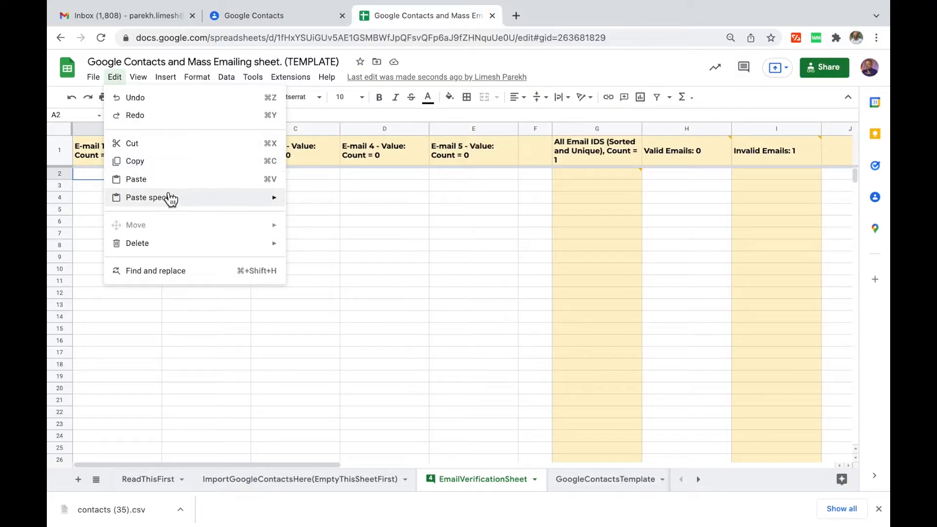
{"action": "mouse_move", "coordinate": [171, 200]}
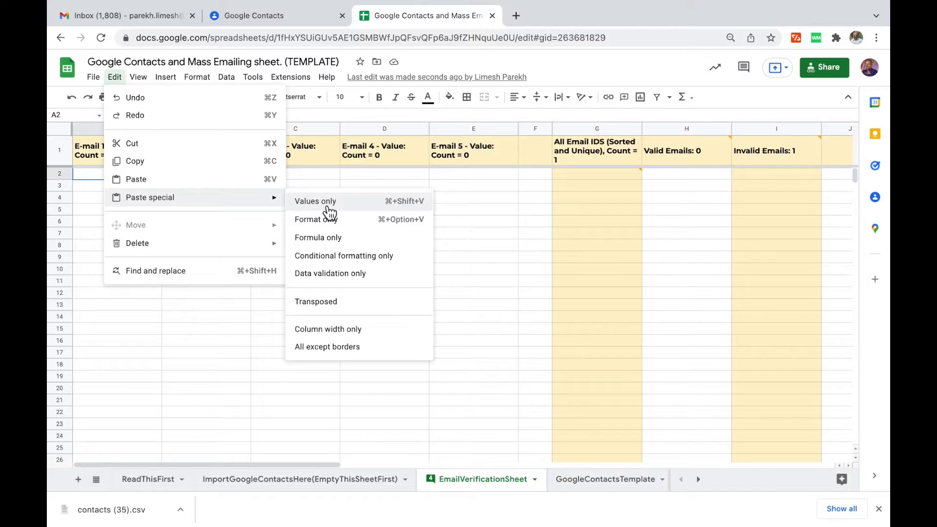
{"action": "left_click", "coordinate": [324, 203]}
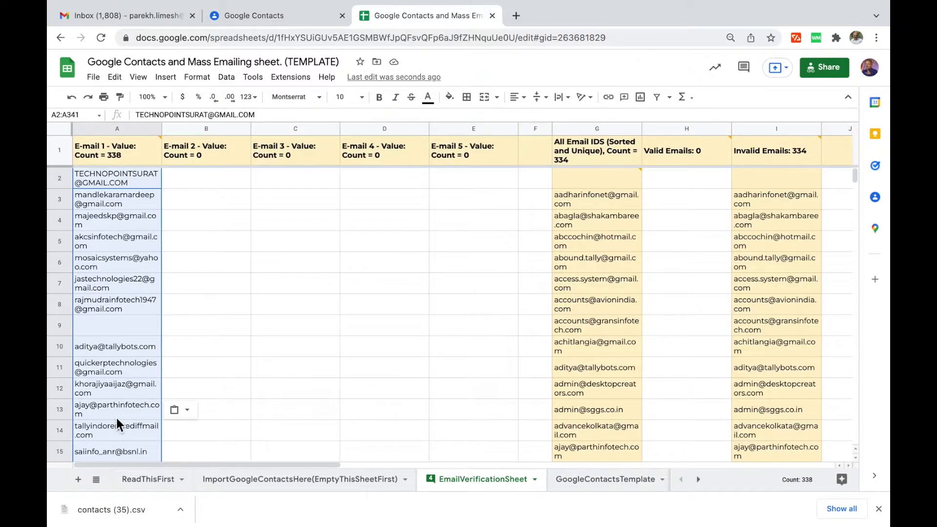
{"action": "scroll", "coordinate": [116, 415], "scroll_direction": "down", "scroll_amount": 3}
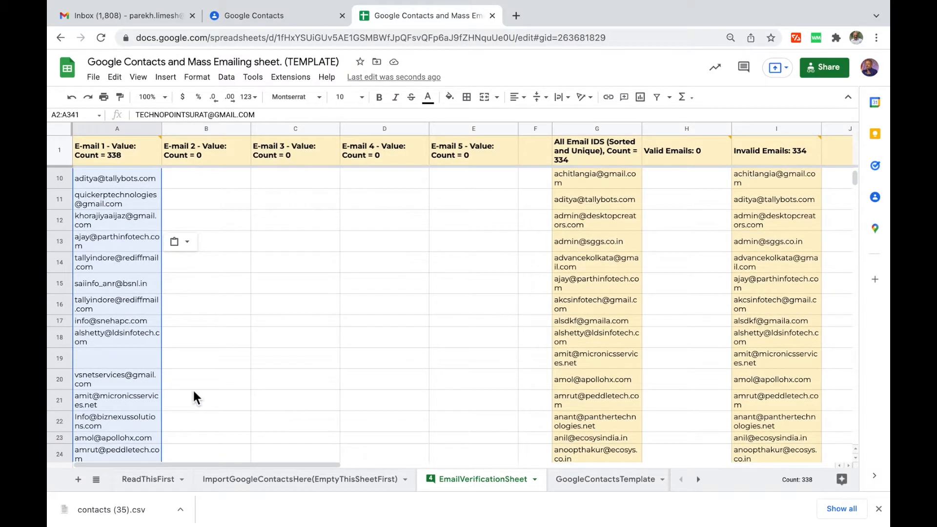
{"action": "scroll", "coordinate": [193, 391], "scroll_direction": "down", "scroll_amount": 10}
{"action": "scroll", "coordinate": [192, 388], "scroll_direction": "down", "scroll_amount": 20}
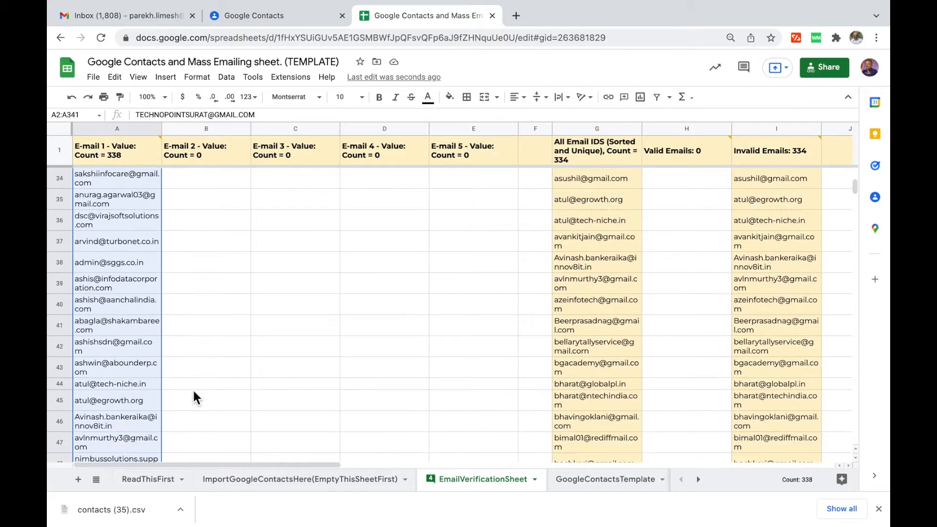
{"action": "left_click", "coordinate": [111, 327]}
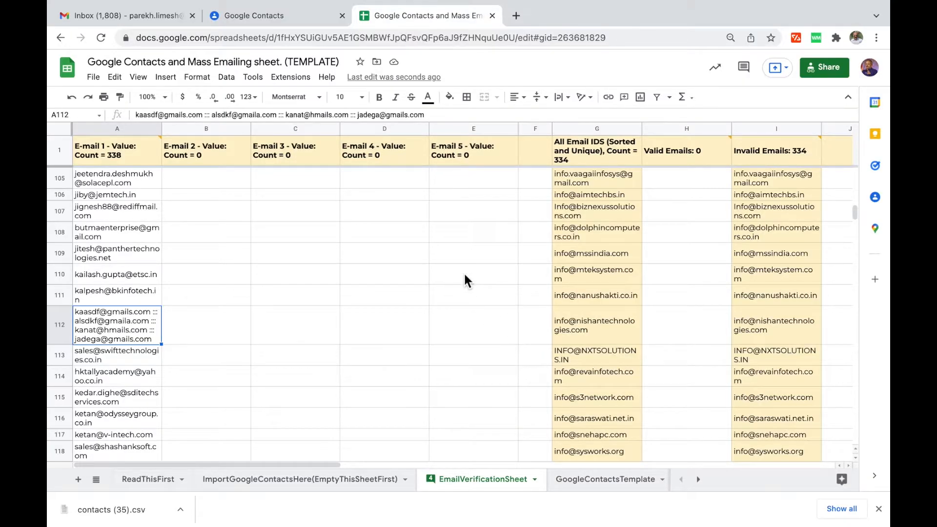
{"action": "left_click", "coordinate": [234, 263]}
{"action": "key", "text": "ctrl+Up"}
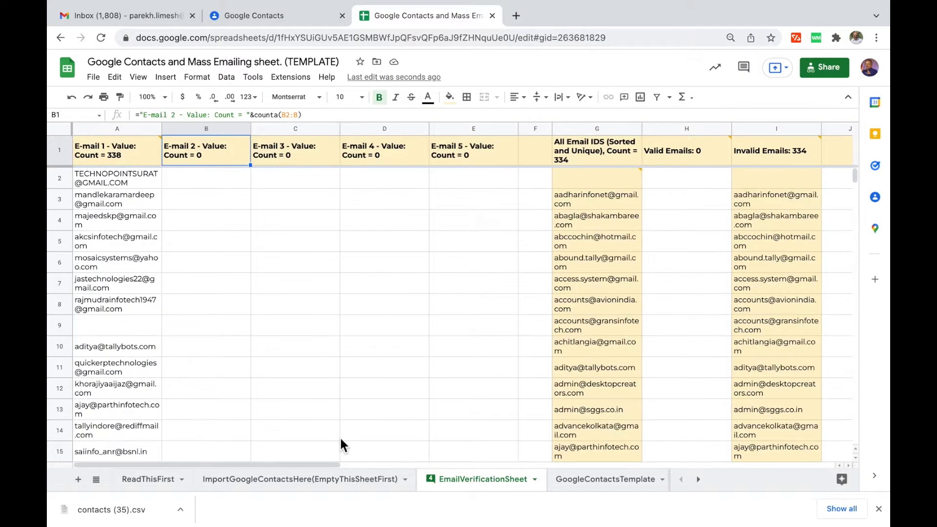
Copy the E-mail 2 - Value entries AG2:AG112 from the imported contacts sheet.
{"action": "left_click", "coordinate": [315, 485]}
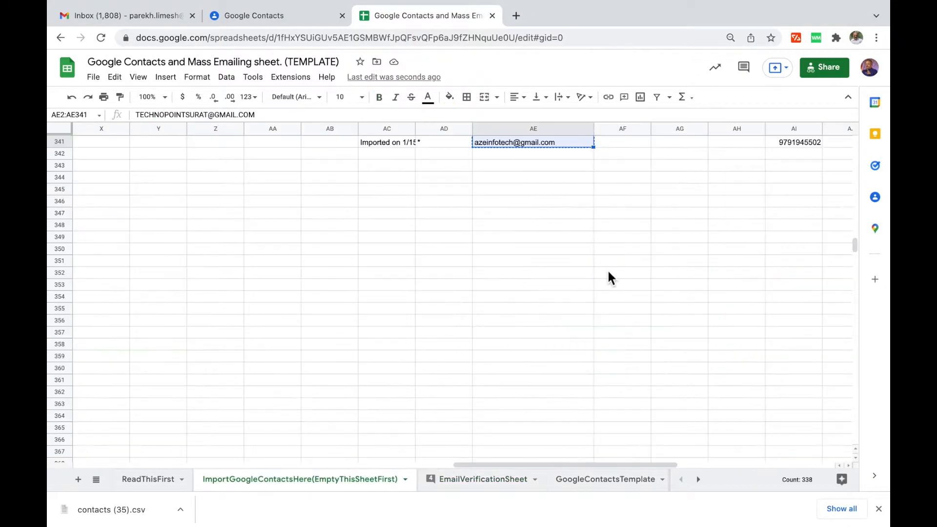
{"action": "left_click", "coordinate": [682, 145]}
{"action": "key", "text": "ctrl+Up"}
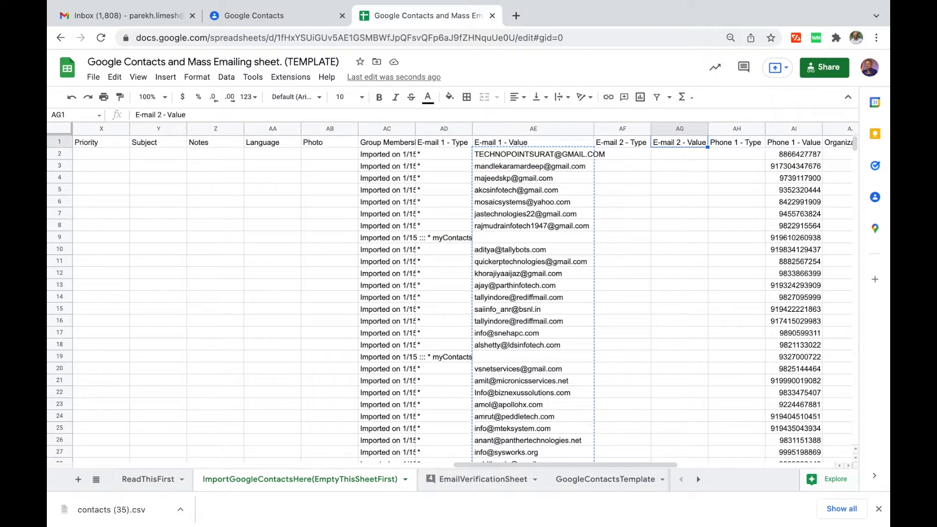
{"action": "key", "text": "Down"}
{"action": "key", "text": "ctrl+shift+Down"}
{"action": "key", "text": "ctrl+shift+Down"}
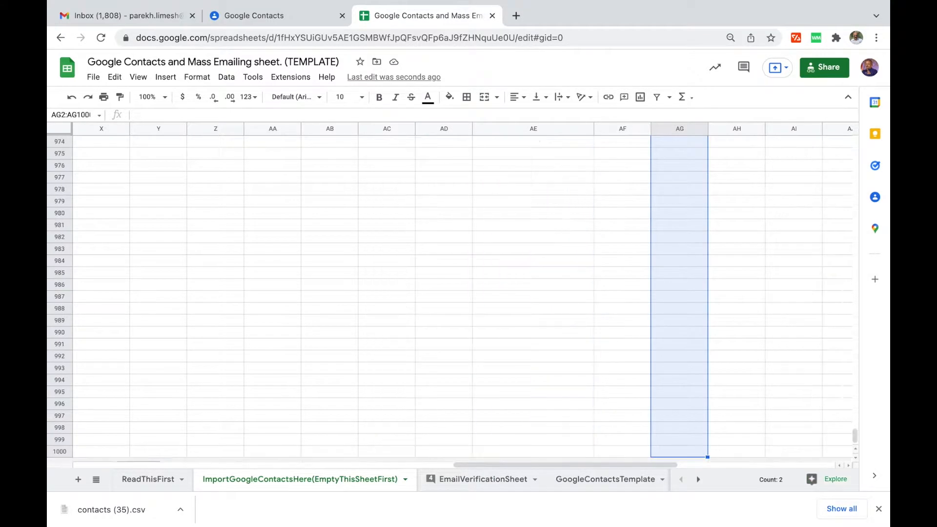
{"action": "key", "text": "ctrl+shift+Up"}
{"action": "key", "text": "ctrl+c"}
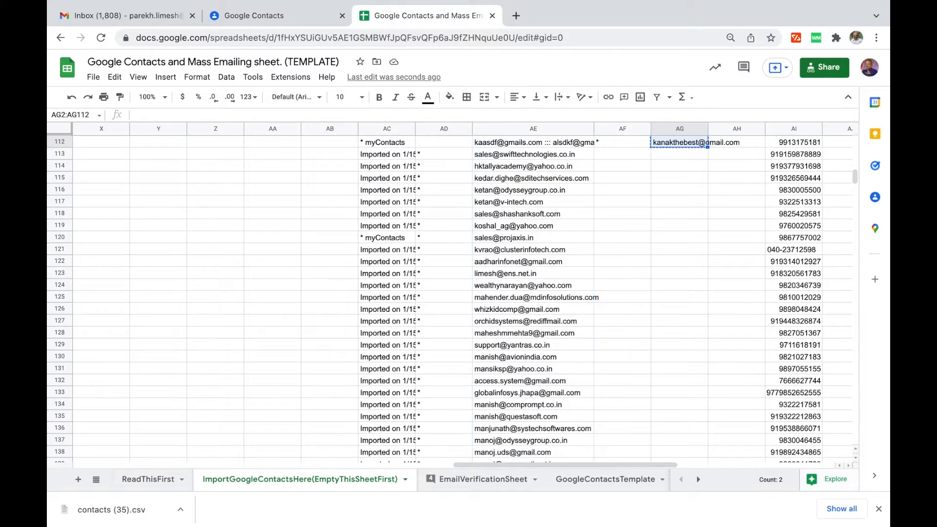
Paste them as values only into cell B2 of EmailVerificationSheet.
{"action": "left_click", "coordinate": [480, 479]}
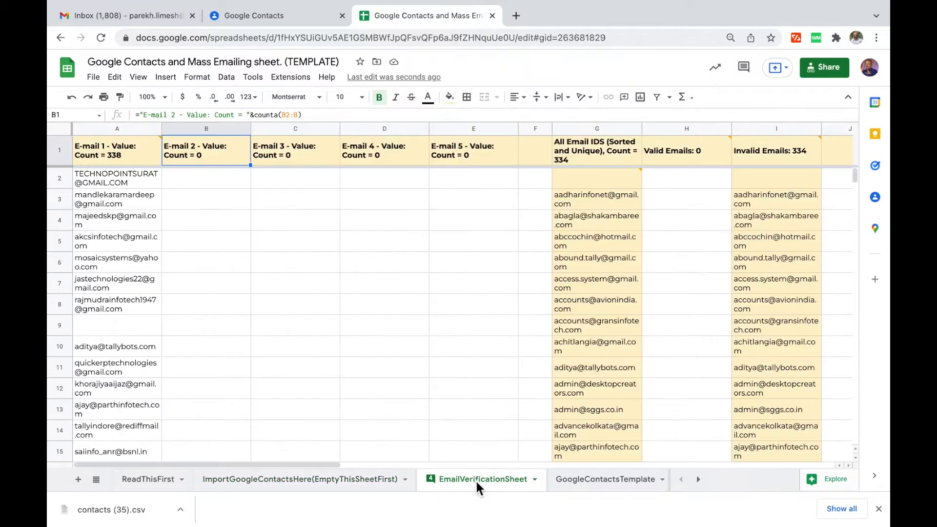
{"action": "left_click", "coordinate": [212, 178]}
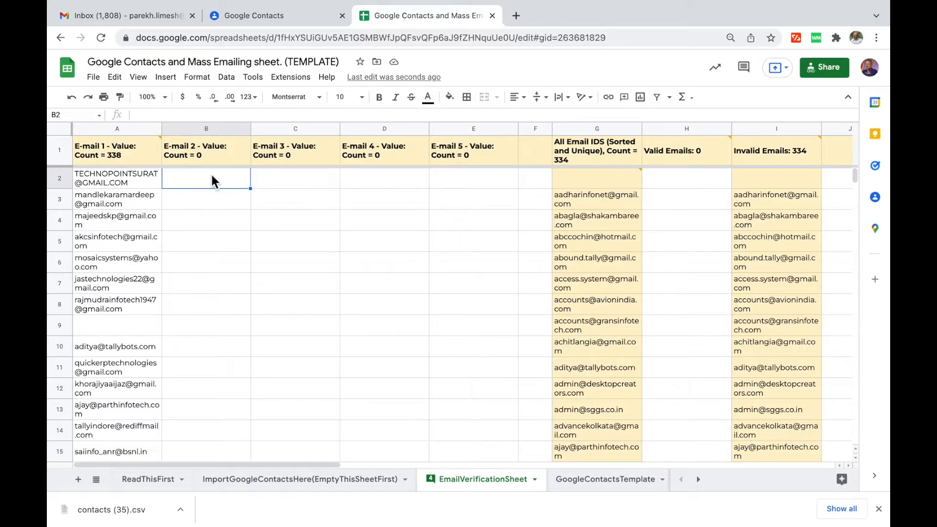
{"action": "left_click", "coordinate": [118, 82]}
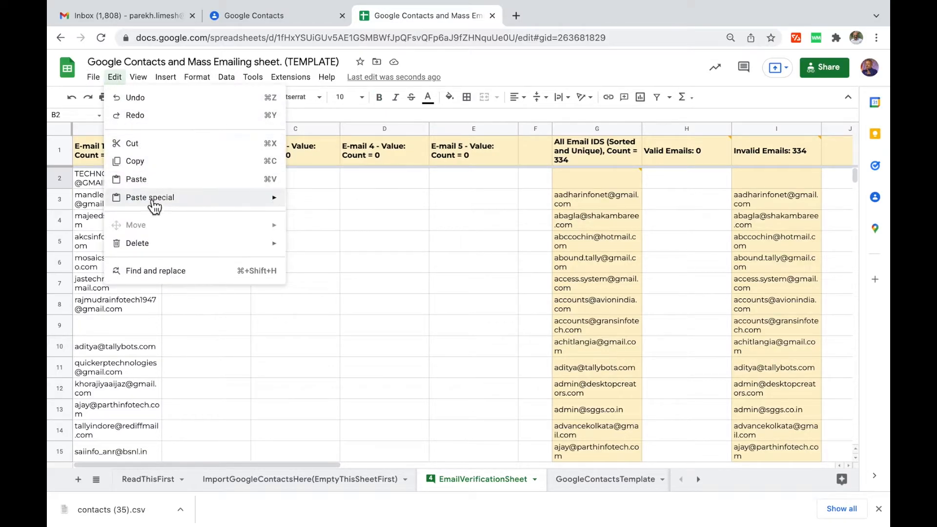
{"action": "mouse_move", "coordinate": [152, 201]}
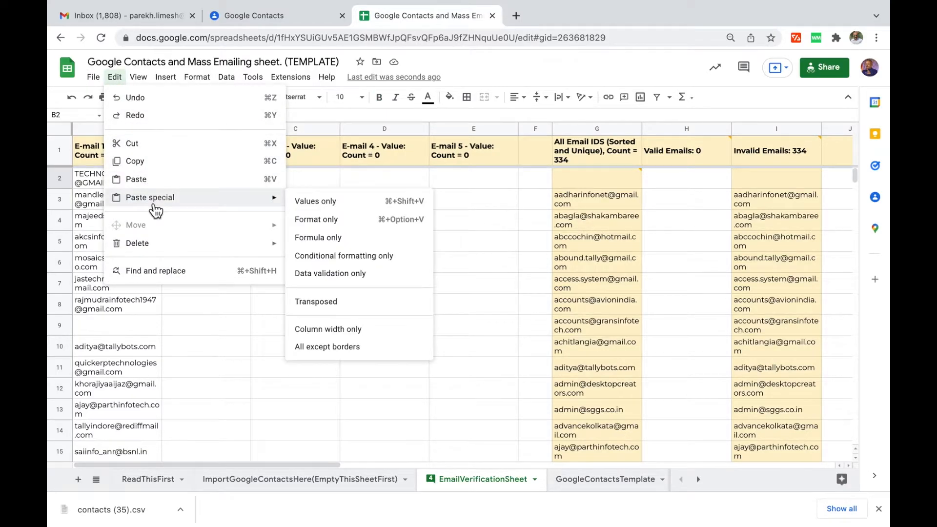
{"action": "left_click", "coordinate": [327, 209]}
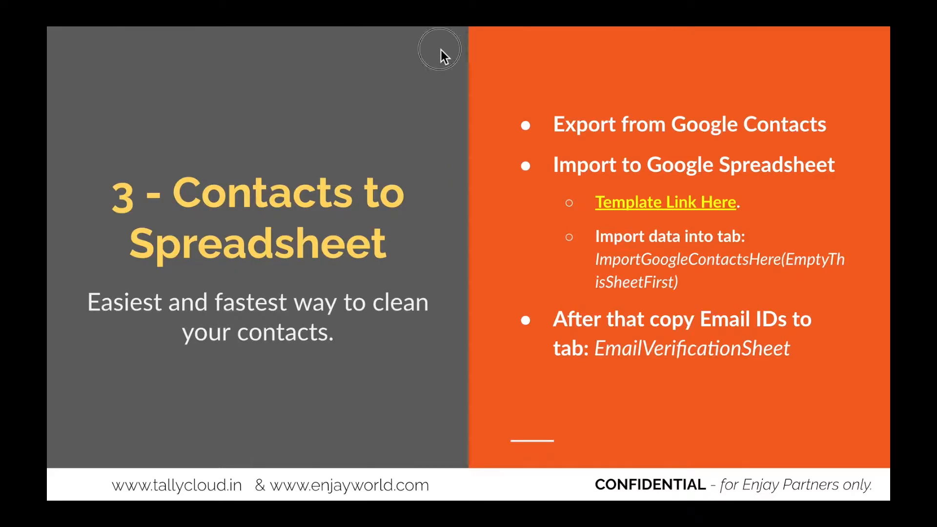
Reveal the last bullet, then advance the slideshow to the 'Step 4' Verifying email IDs slide.
{"action": "left_click", "coordinate": [441, 50]}
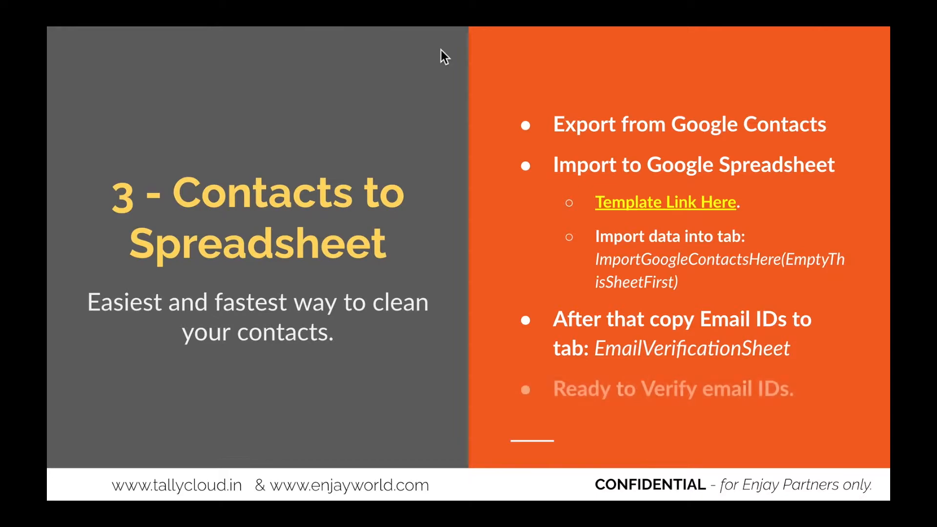
{"action": "left_click", "coordinate": [440, 50]}
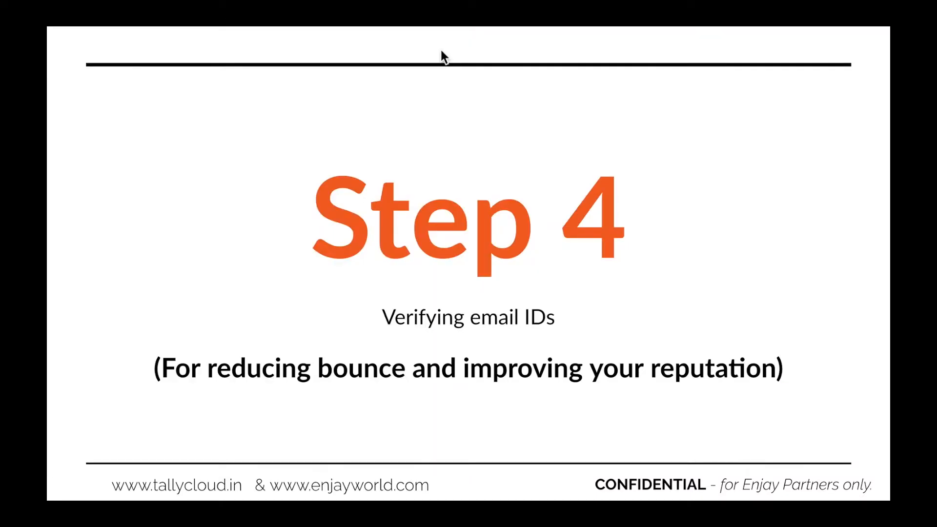
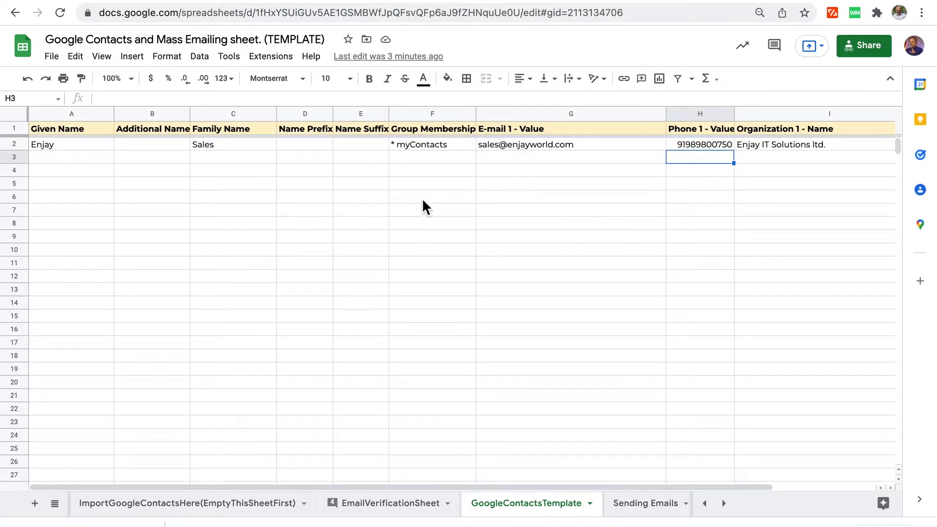
With cell F2 selected, download the GoogleContactsTemplate sheet as Comma Separated Values (.csv).
{"action": "left_click", "coordinate": [419, 144]}
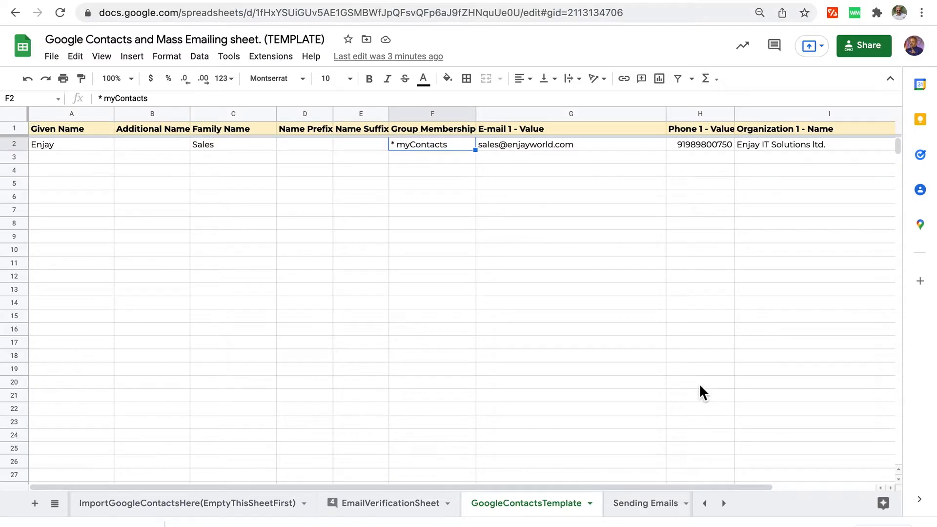
{"action": "left_click", "coordinate": [52, 56]}
{"action": "mouse_move", "coordinate": [119, 211]}
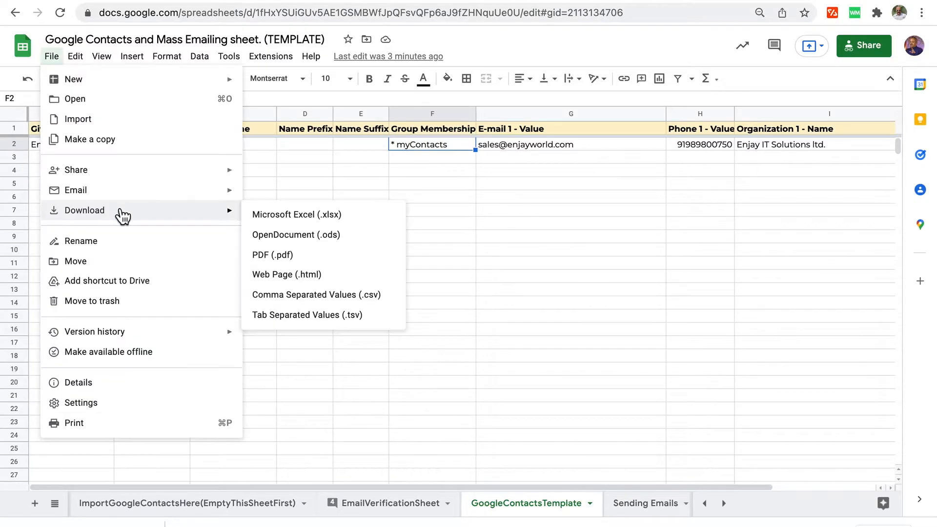
{"action": "left_click", "coordinate": [321, 298]}
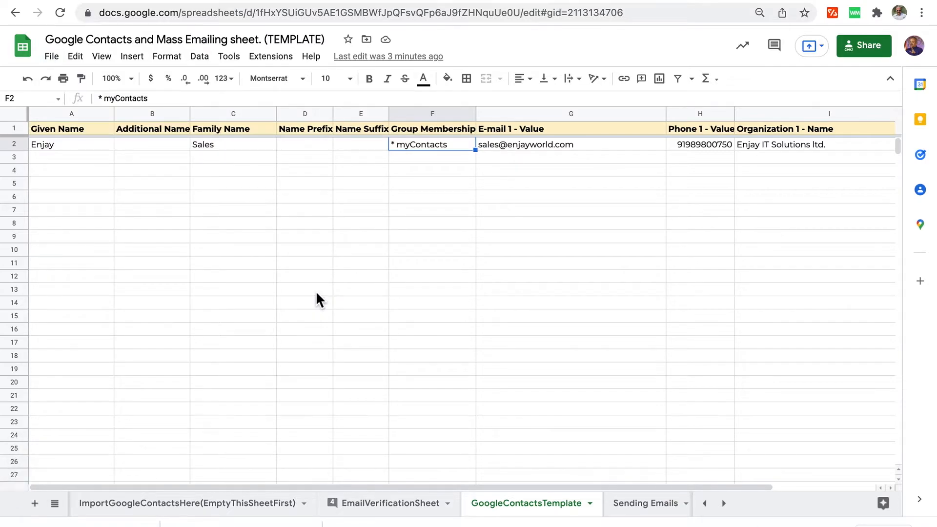
Import the newest contacts template CSV into Google Contacts.
{"action": "left_click", "coordinate": [259, 4]}
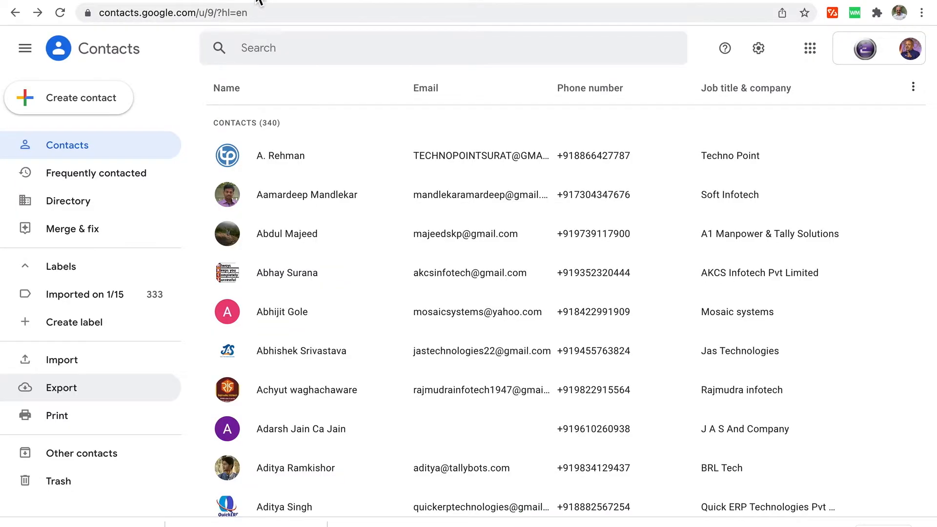
{"action": "left_click", "coordinate": [84, 363]}
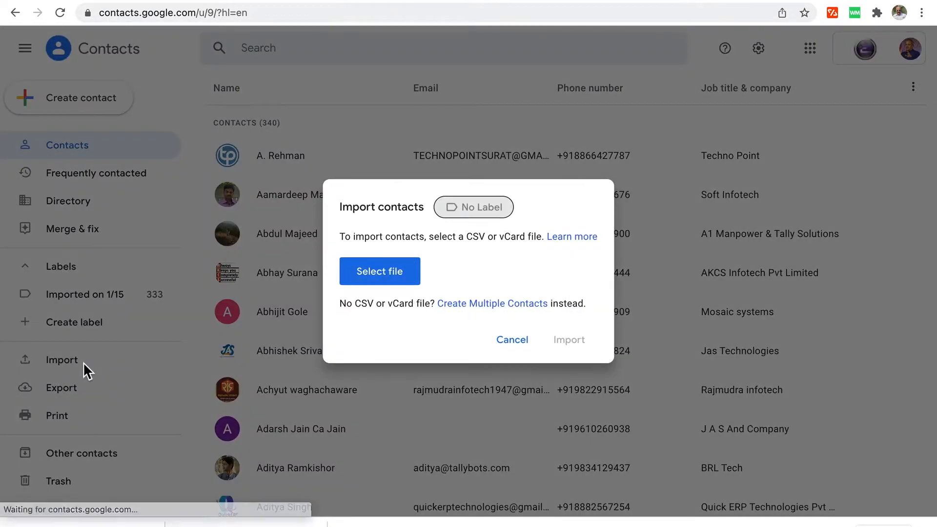
{"action": "left_click", "coordinate": [382, 275]}
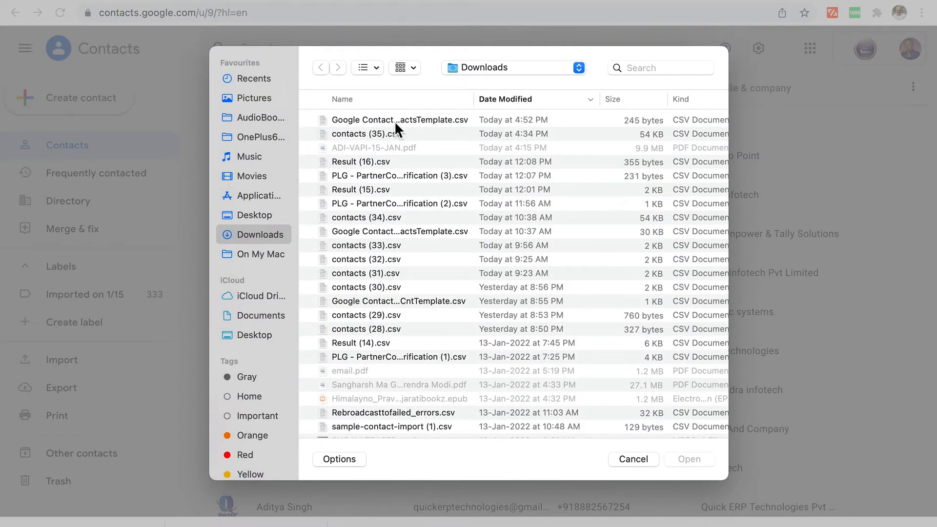
{"action": "double_click", "coordinate": [393, 120]}
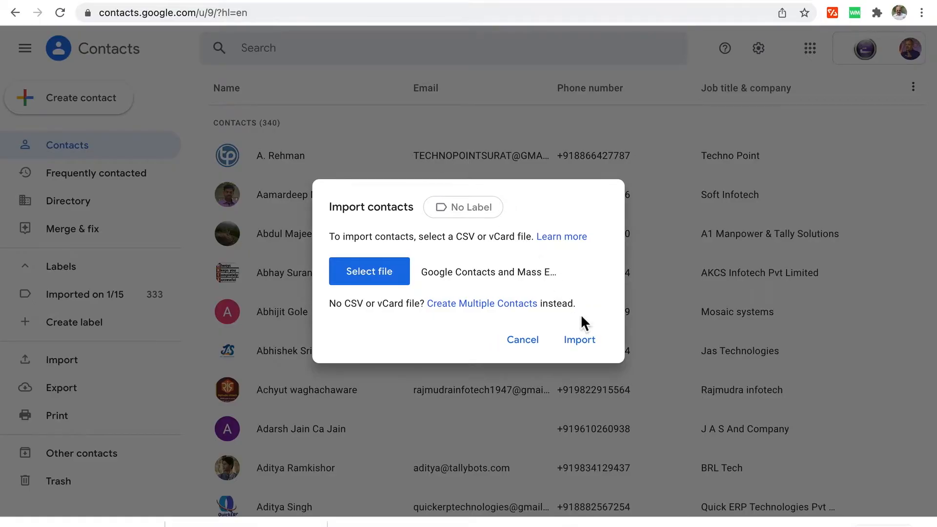
{"action": "left_click", "coordinate": [581, 344]}
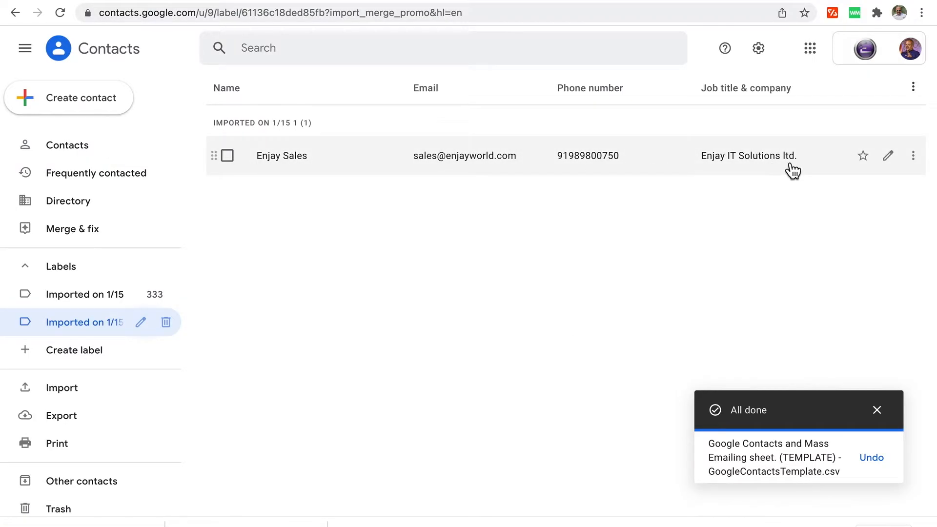
Open the imported Enjay Sales contact, look it over, and close it unchanged.
{"action": "left_click", "coordinate": [890, 156]}
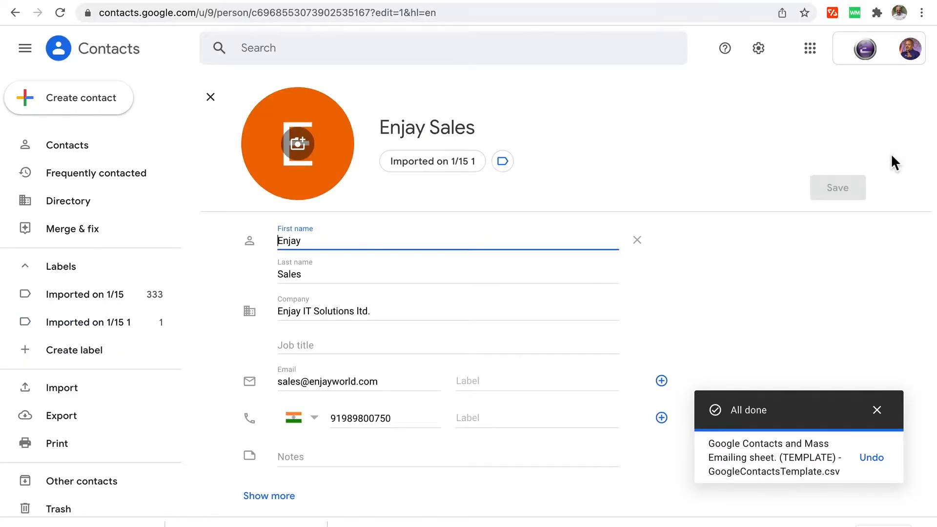
{"action": "scroll", "coordinate": [498, 494], "scroll_direction": "down", "scroll_amount": 1}
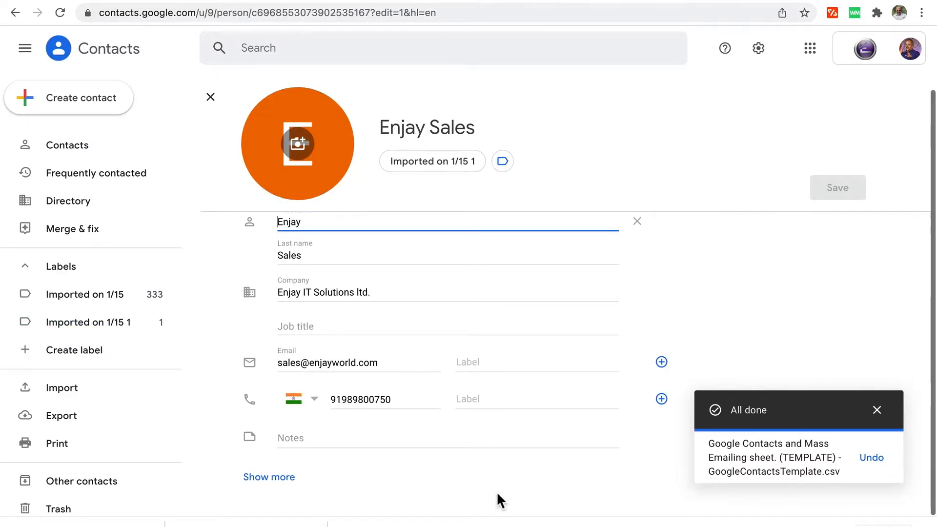
{"action": "scroll", "coordinate": [496, 491], "scroll_direction": "up", "scroll_amount": 1}
{"action": "left_click", "coordinate": [211, 99]}
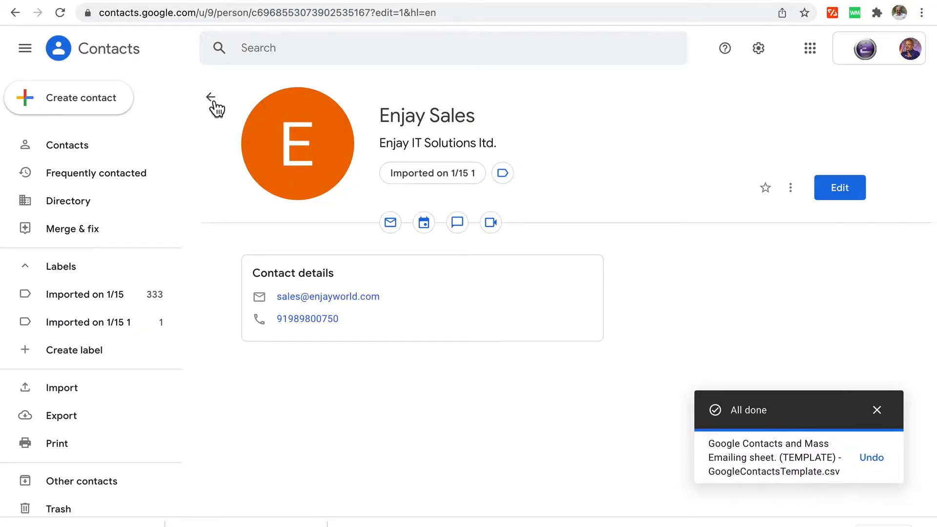
{"action": "left_click", "coordinate": [211, 99]}
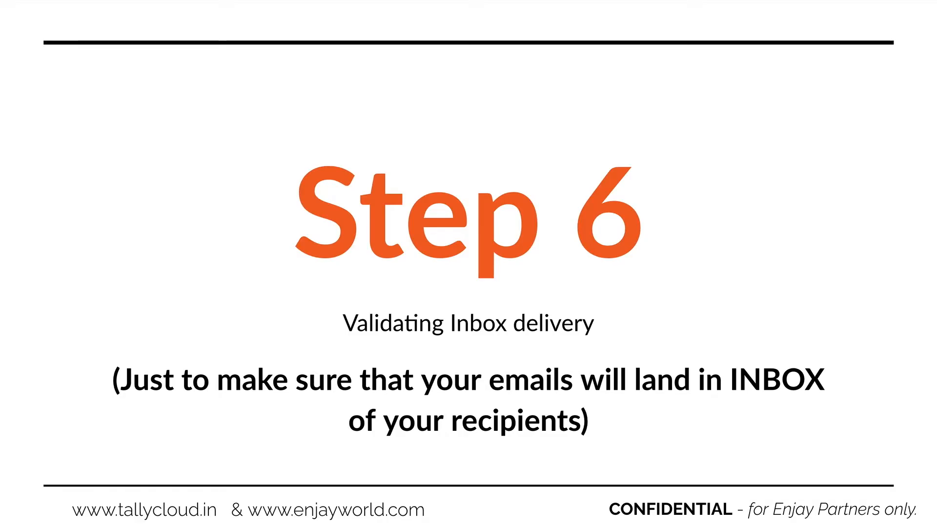
Advance to the Validating Inbox delivery slide and reveal the Netcore subject line tester bullet.
{"action": "left_click", "coordinate": [742, 74]}
{"action": "left_click", "coordinate": [862, 51]}
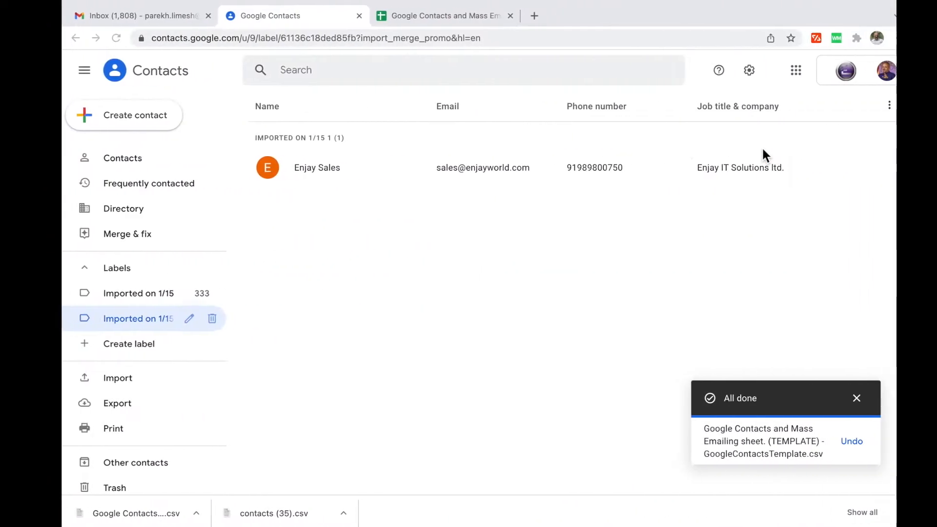
Open the tutorial draft in Gmail as a full compose window.
{"action": "left_click", "coordinate": [156, 14]}
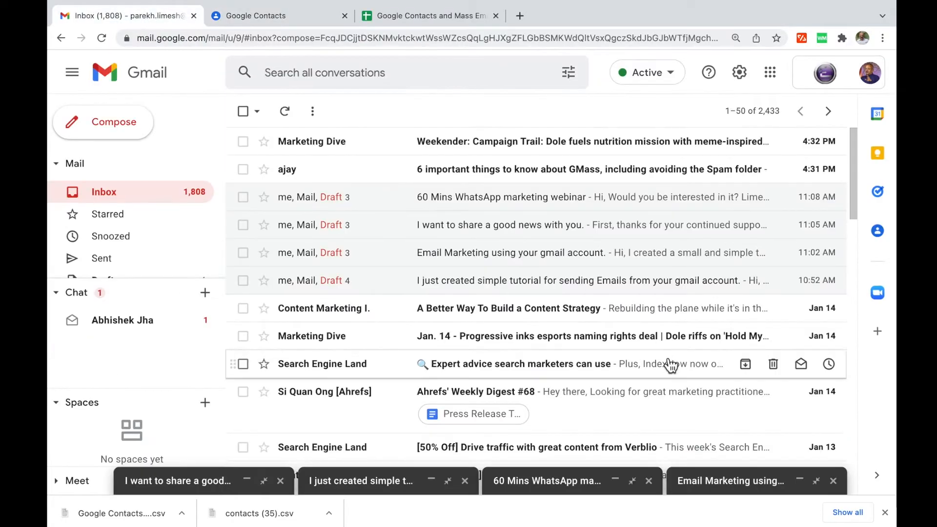
{"action": "left_click", "coordinate": [364, 482]}
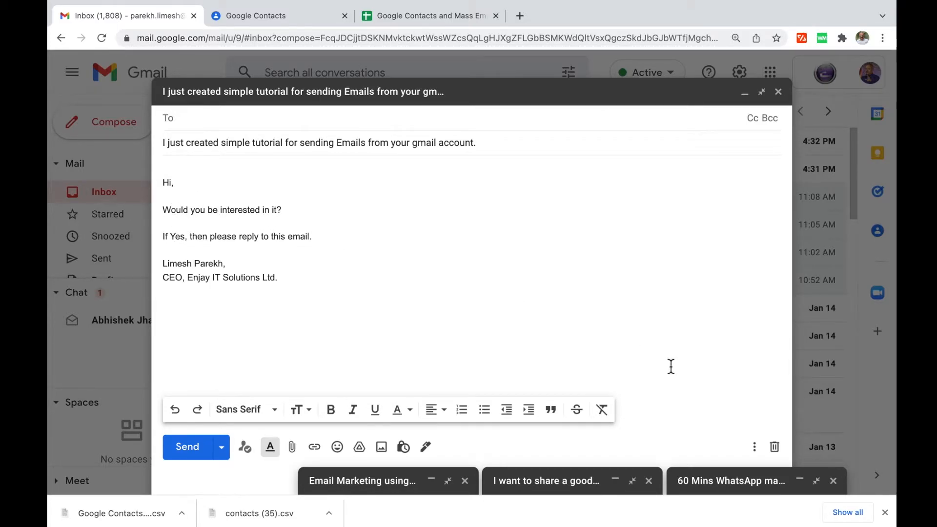
{"action": "left_click", "coordinate": [885, 512]}
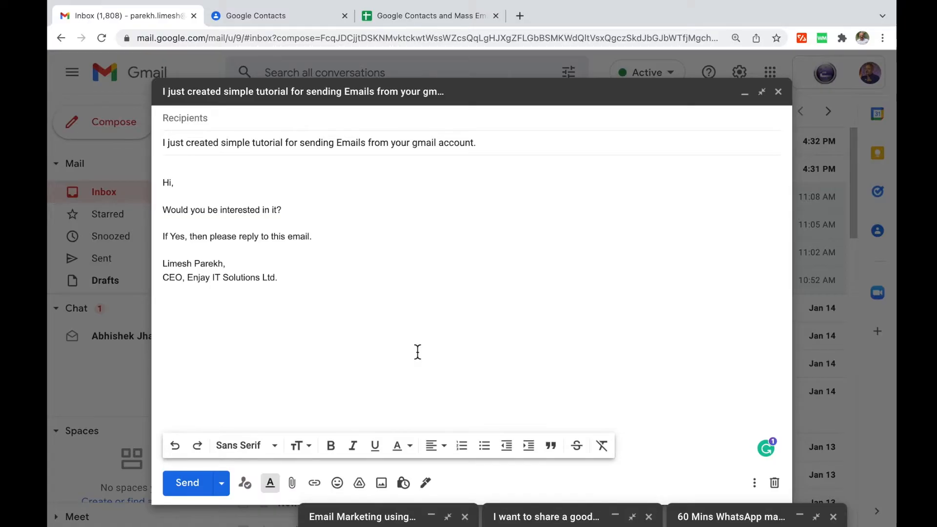
Set the entire draft body, signature included, to Verdana at Large size.
{"action": "left_click", "coordinate": [341, 296]}
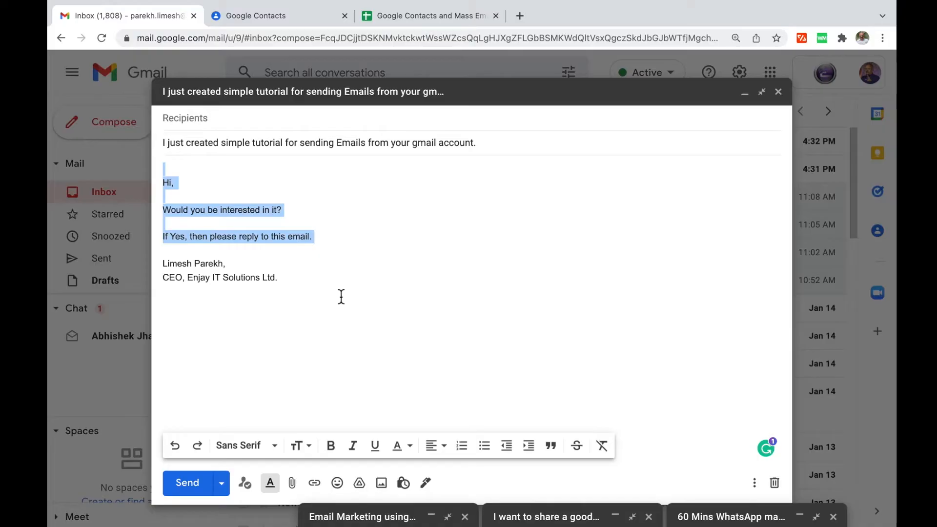
{"action": "key", "text": "super+a"}
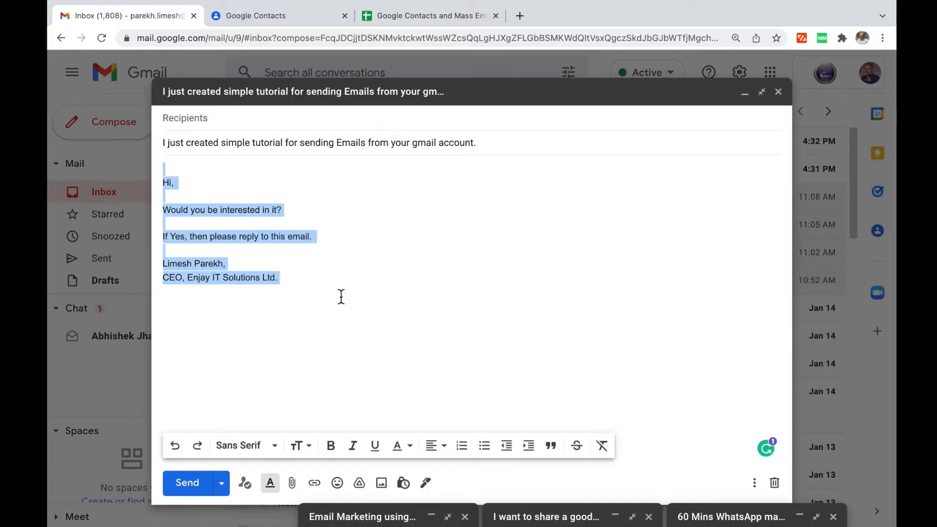
{"action": "left_click", "coordinate": [265, 447]}
{"action": "left_click", "coordinate": [267, 428]}
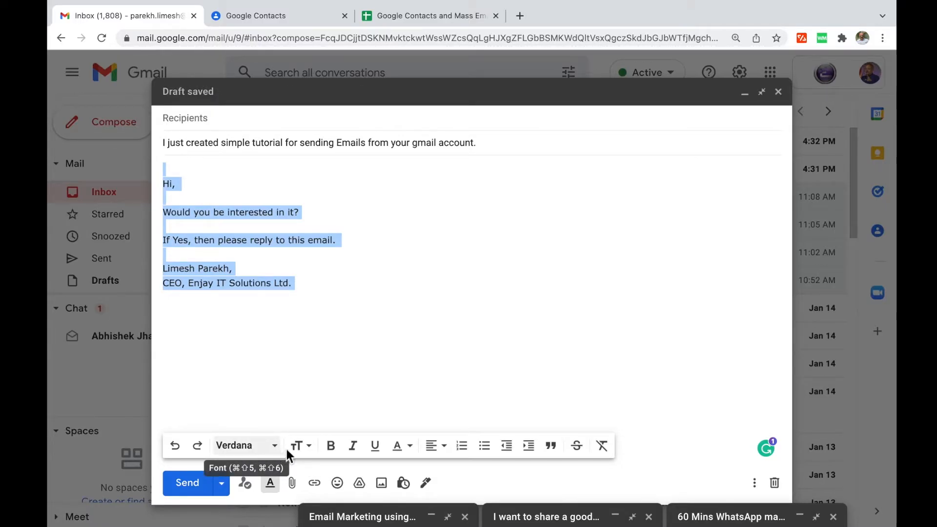
{"action": "left_click", "coordinate": [305, 453]}
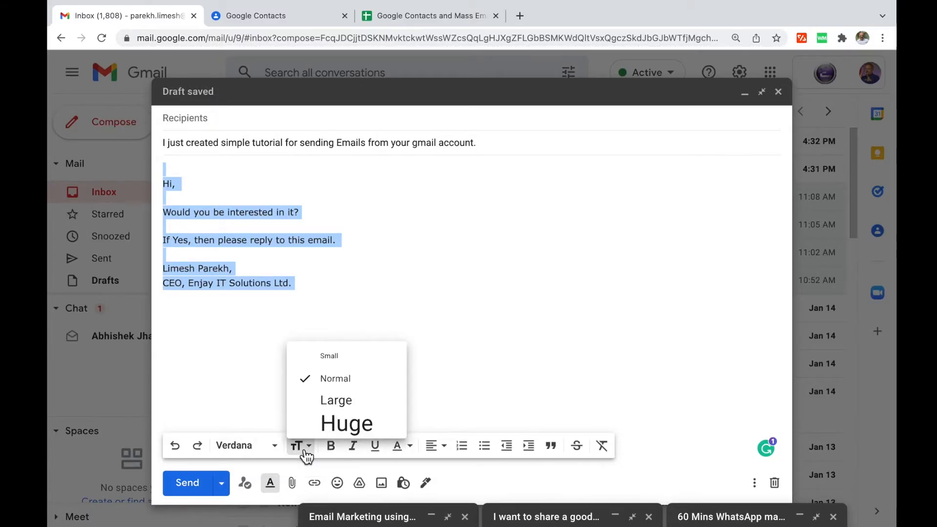
{"action": "left_click", "coordinate": [326, 402]}
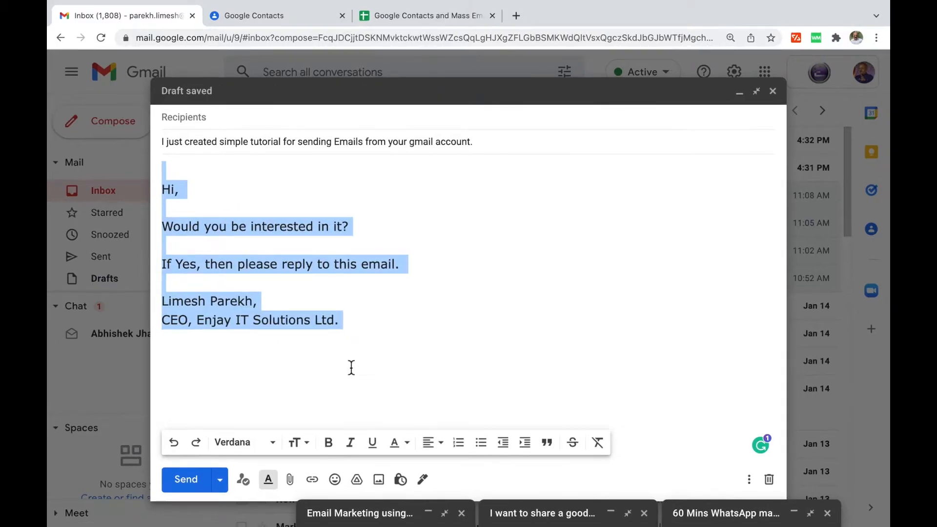
{"action": "left_click", "coordinate": [386, 326]}
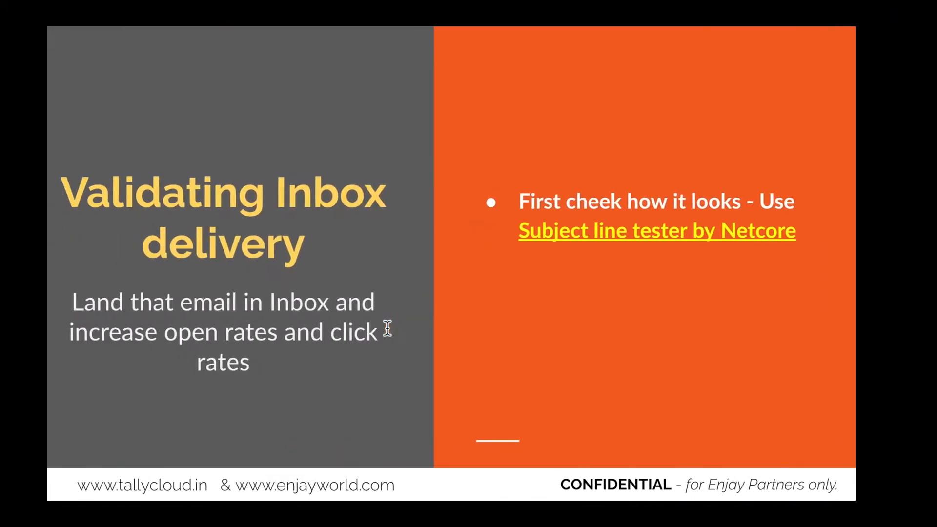
Open the Subject line tester by Netcore link in a new window and select the draft's subject.
{"action": "right_click", "coordinate": [611, 237]}
{"action": "left_click", "coordinate": [625, 255]}
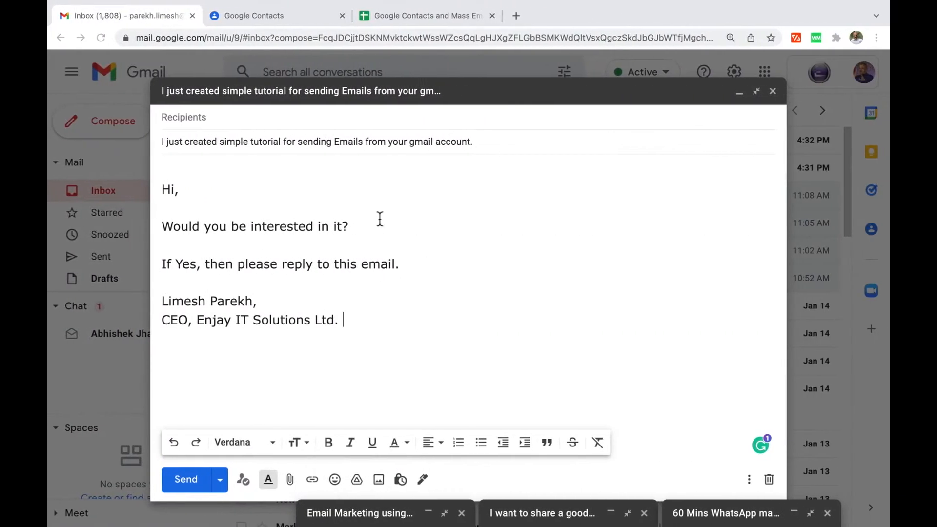
{"action": "triple_click", "coordinate": [336, 142]}
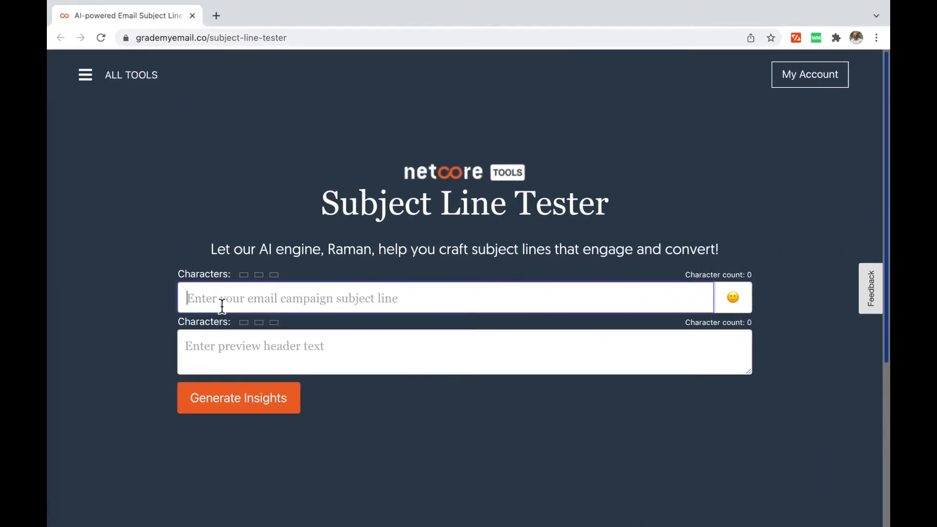
Paste the draft's subject and first two body lines into the tester and generate insights.
{"action": "type", "text": "I just created simple tutorial for sending Emails from your gmail account."}
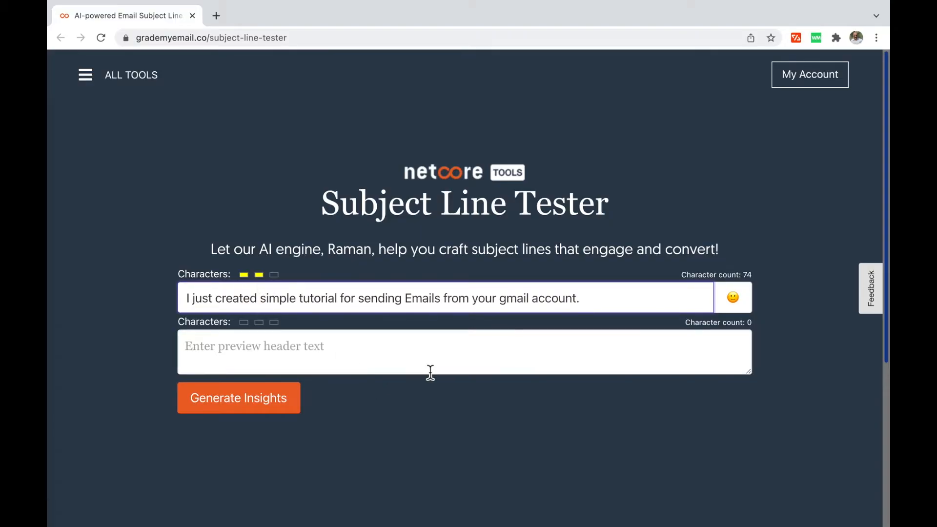
{"action": "key", "text": "ctrl+Right"}
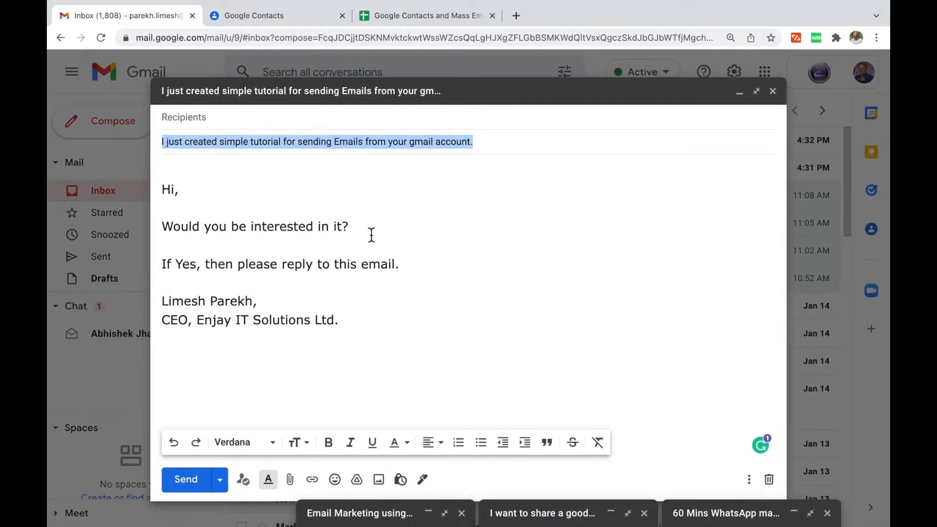
{"action": "left_click", "coordinate": [405, 266]}
{"action": "left_click_drag", "start_coordinate": [405, 266], "coordinate": [169, 219]}
{"action": "key", "text": "ctrl+c"}
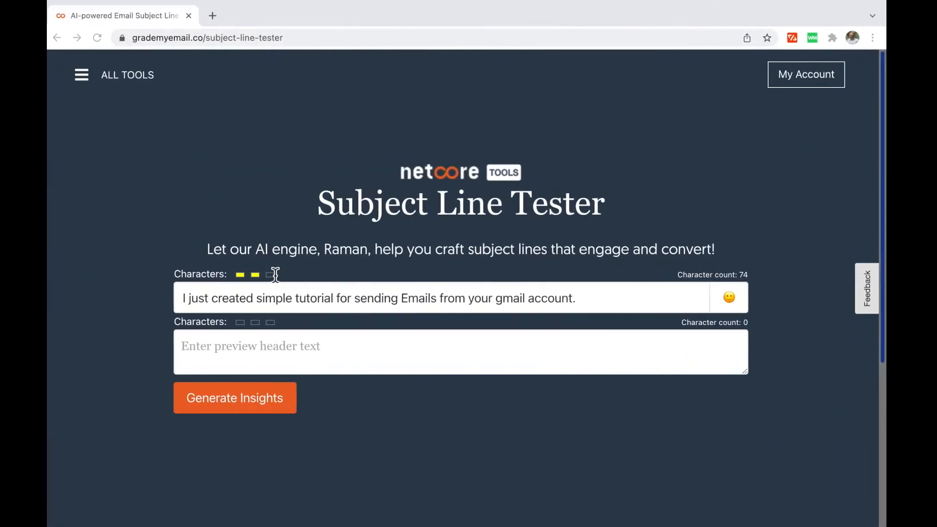
{"action": "left_click", "coordinate": [243, 352]}
{"action": "key", "text": "ctrl+v"}
{"action": "left_click", "coordinate": [242, 401]}
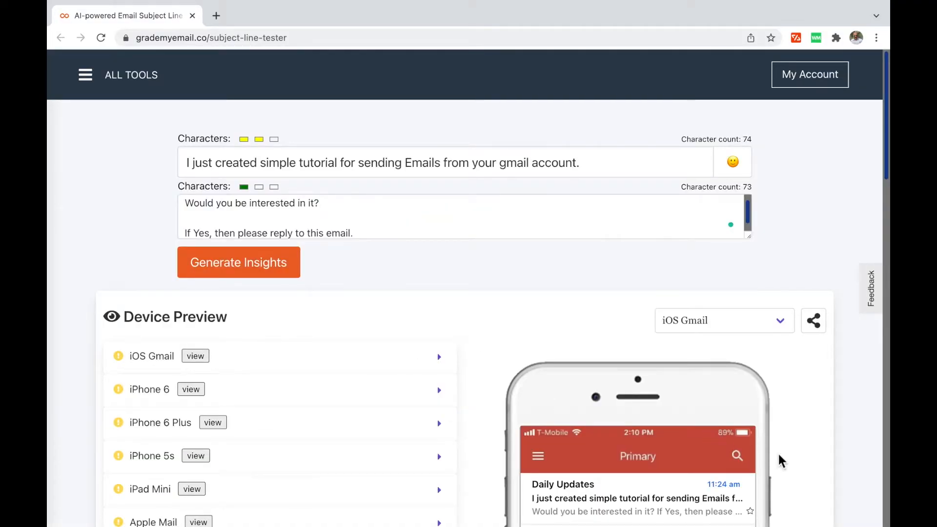
Review the iOS Gmail warnings, then minimize the draft back to the Gmail inbox.
{"action": "scroll", "coordinate": [779, 460], "scroll_direction": "down", "scroll_amount": 2}
{"action": "scroll", "coordinate": [779, 461], "scroll_direction": "down", "scroll_amount": 2}
{"action": "scroll", "coordinate": [778, 460], "scroll_direction": "up", "scroll_amount": 1}
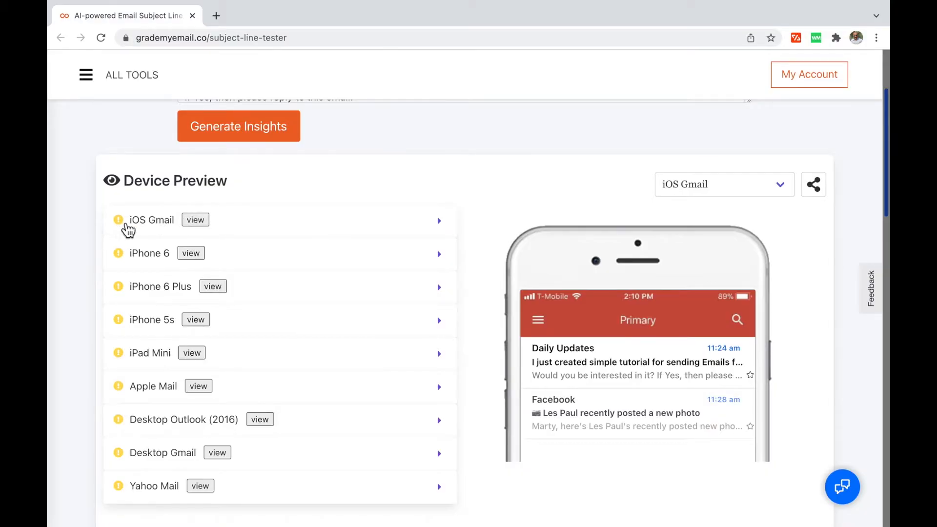
{"action": "left_click", "coordinate": [200, 221]}
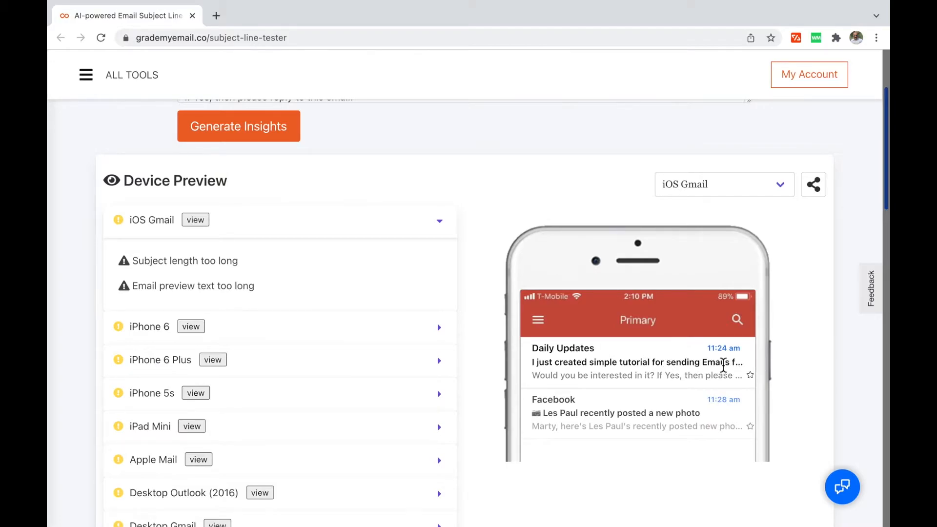
{"action": "scroll", "coordinate": [568, 305], "scroll_direction": "up", "scroll_amount": 3}
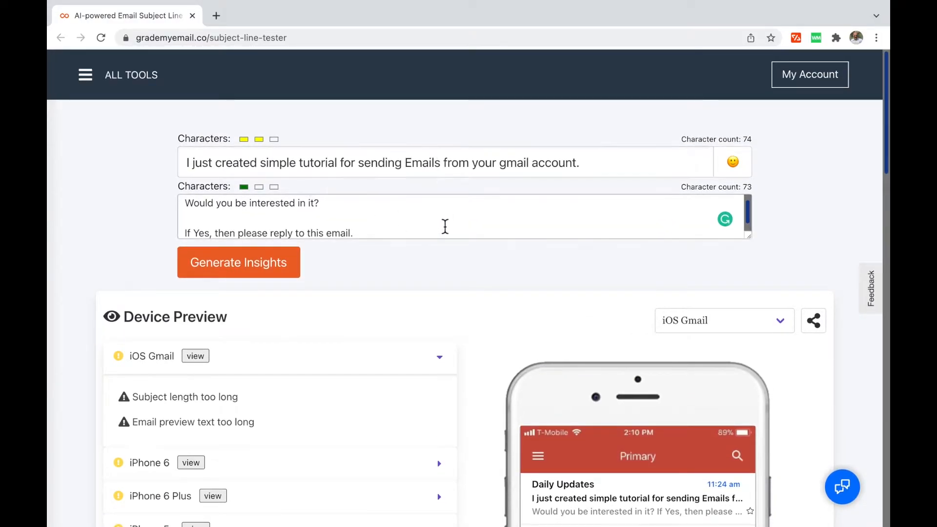
{"action": "key", "text": "ctrl+Right"}
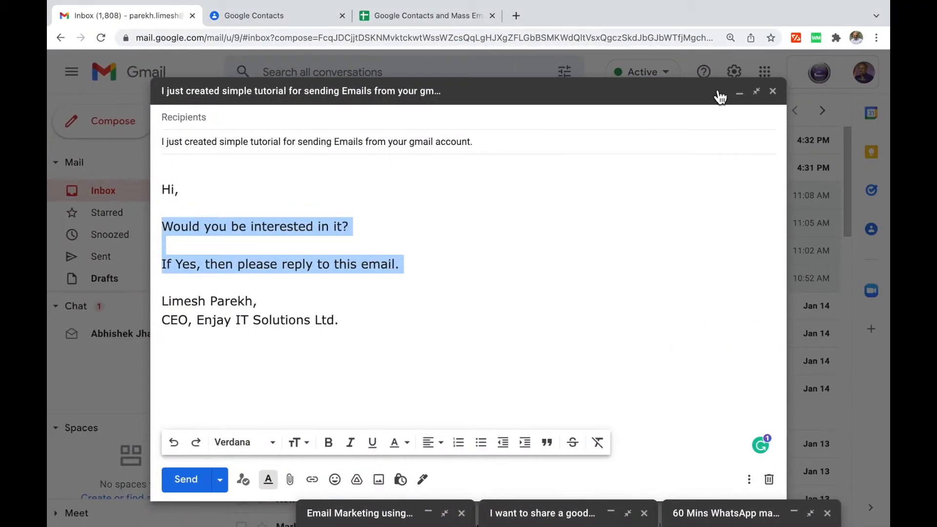
{"action": "left_click", "coordinate": [740, 93]}
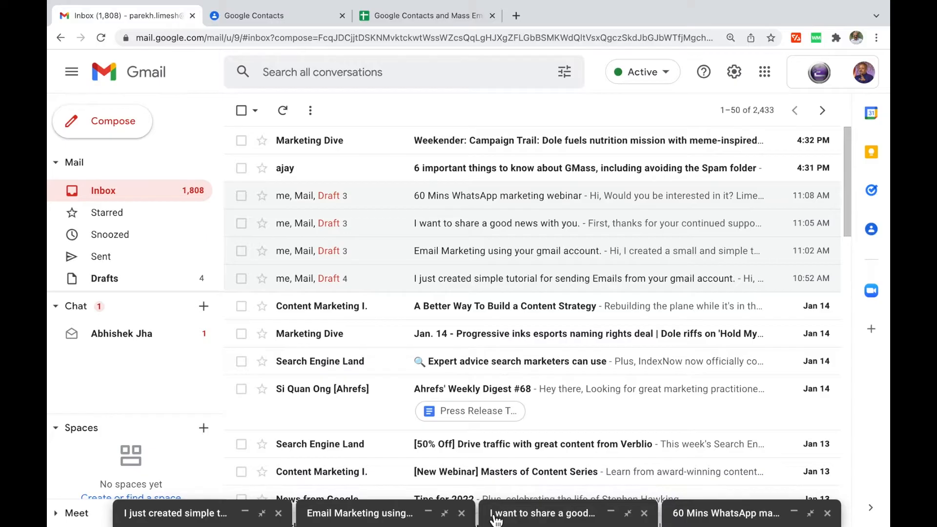
Replace the tester's preview text with the draft's first body sentence.
{"action": "left_click", "coordinate": [359, 513]}
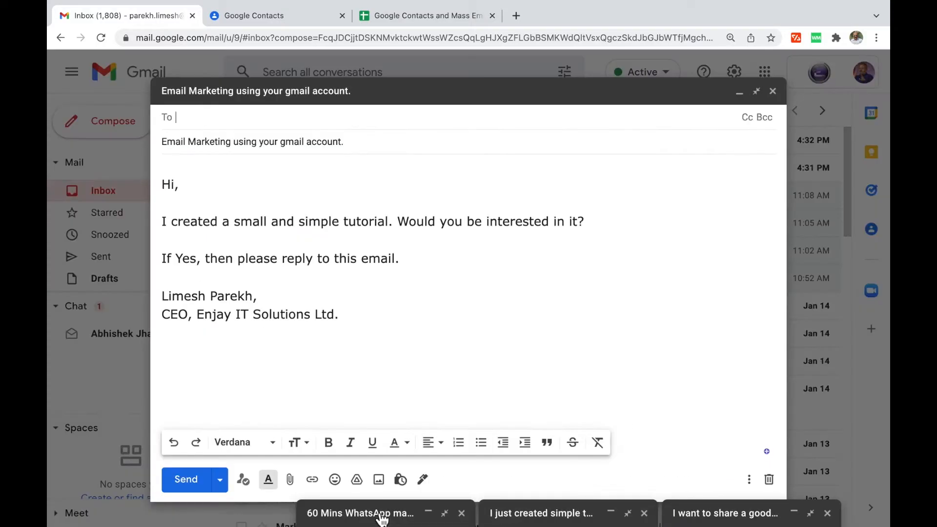
{"action": "triple_click", "coordinate": [357, 145]}
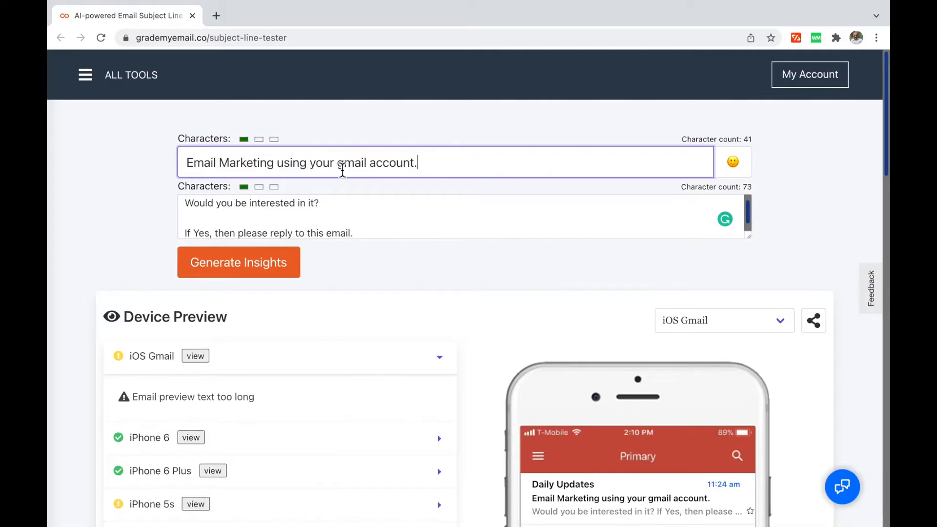
{"action": "left_click", "coordinate": [370, 227]}
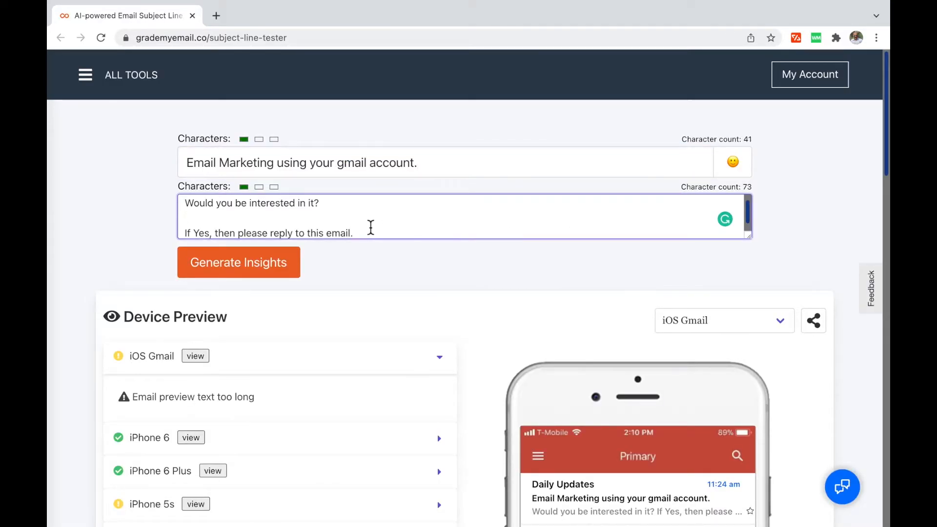
{"action": "key", "text": "super+a"}
{"action": "key", "text": "ctrl+Right"}
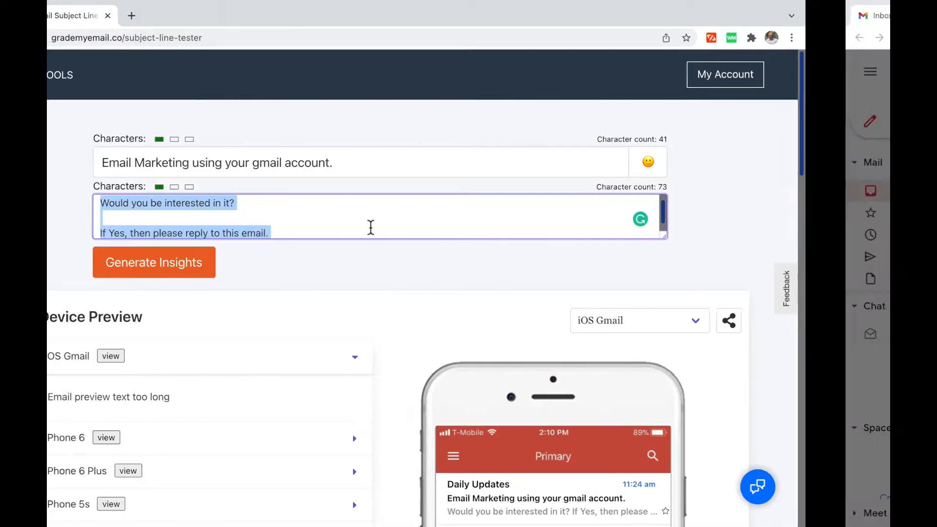
{"action": "triple_click", "coordinate": [217, 207]}
{"action": "key", "text": "Right"}
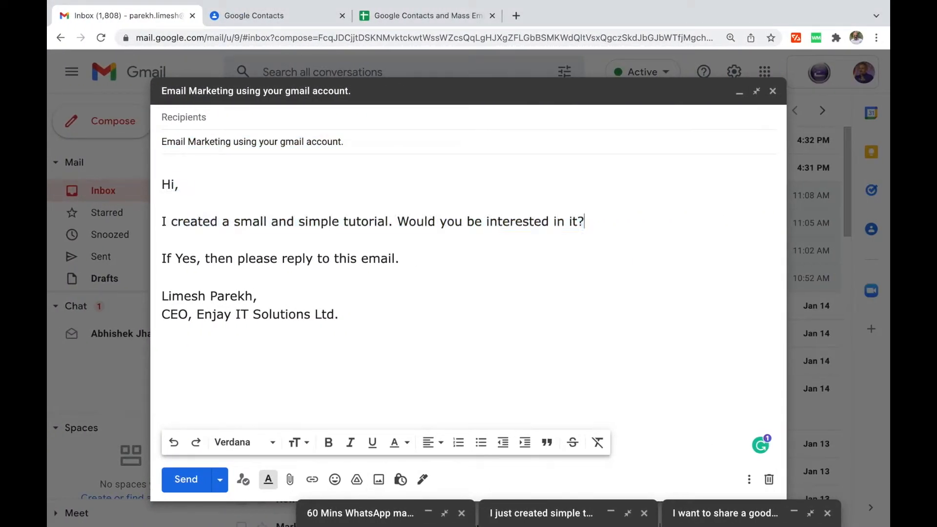
{"action": "key", "text": "BackSpace"}
{"action": "key", "text": "BackSpace"}
{"action": "key", "text": "BackSpace"}
{"action": "key", "text": "BackSpace"}
{"action": "key", "text": "BackSpace"}
{"action": "key", "text": "BackSpace"}
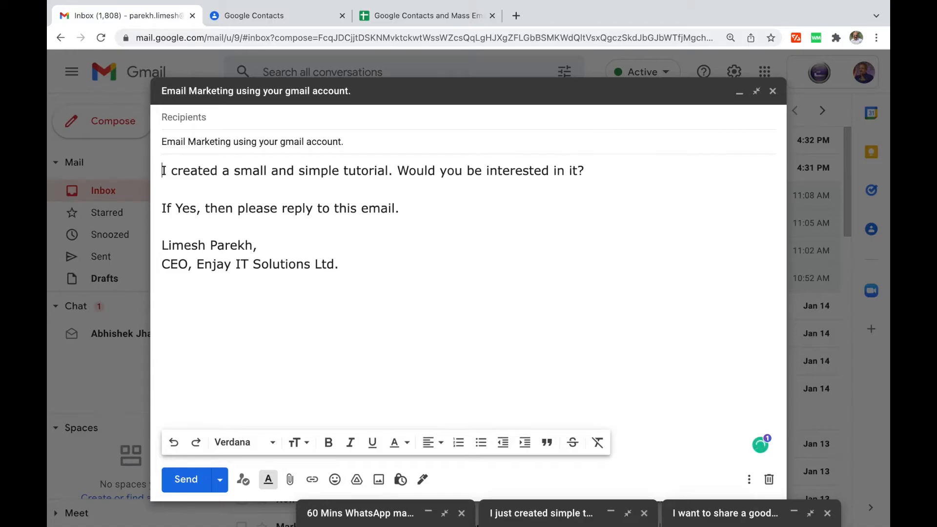
{"action": "key", "text": "shift+End"}
{"action": "key", "text": "ctrl+c"}
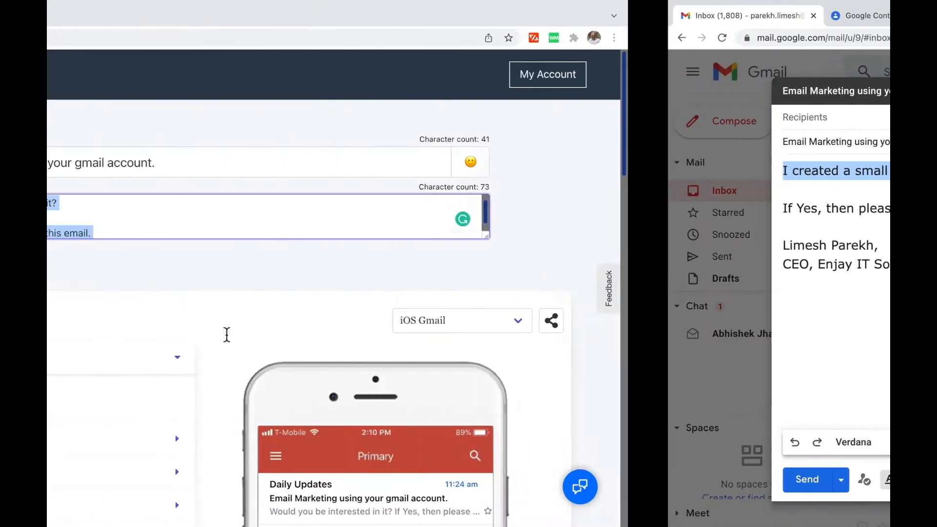
{"action": "key", "text": "BackSpace"}
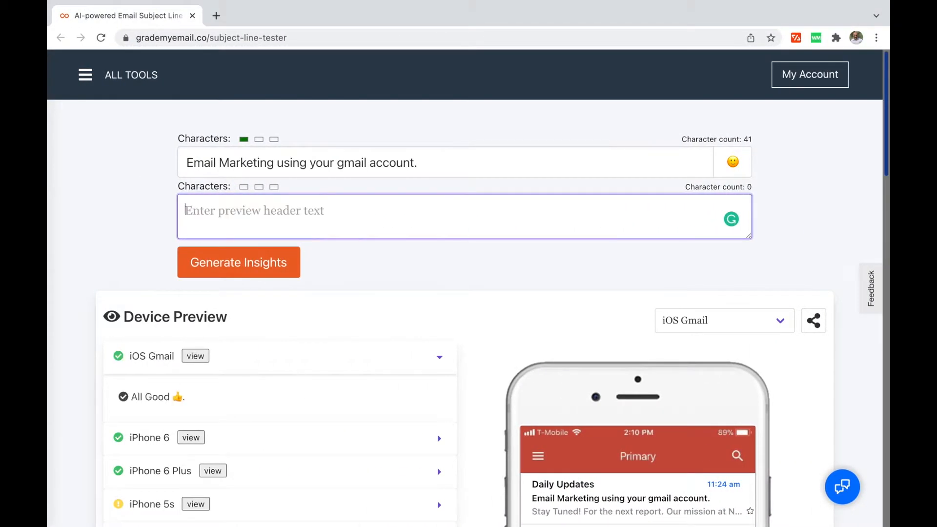
{"action": "key", "text": "ctrl+v"}
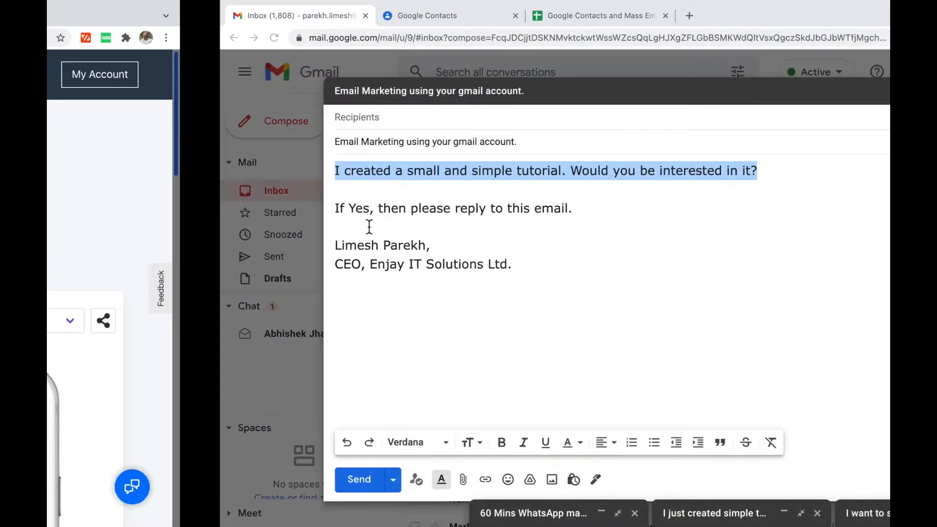
Trim 'Would you be' and 'small and' from that sentence and paste it as the preview text.
{"action": "key", "text": "Left"}
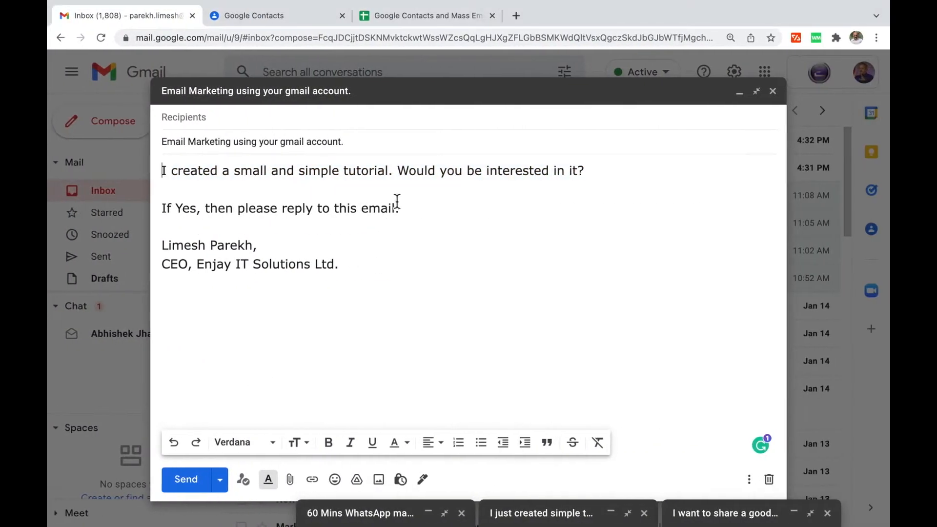
{"action": "key", "text": "alt+shift+Right"}
{"action": "type", "text": "Are"}
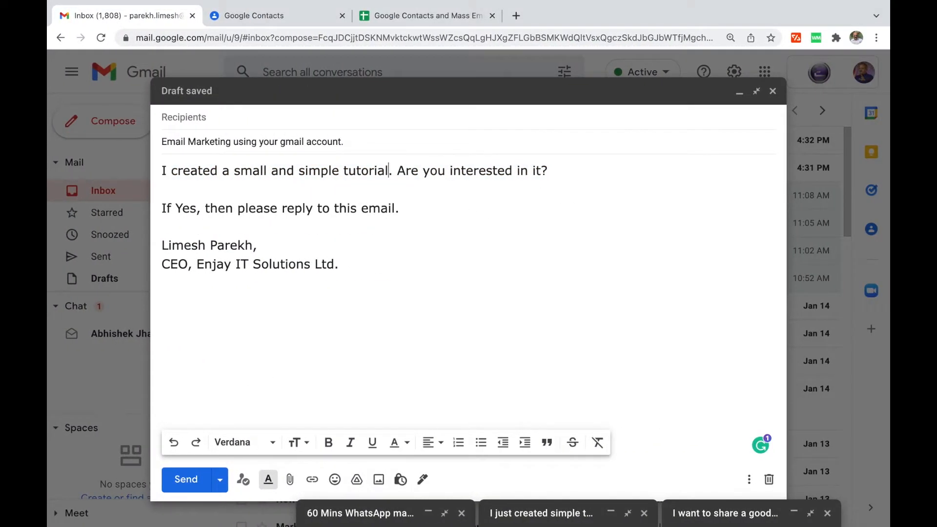
{"action": "key", "text": "alt+shift+Left"}
{"action": "key", "text": "alt+shift+Left"}
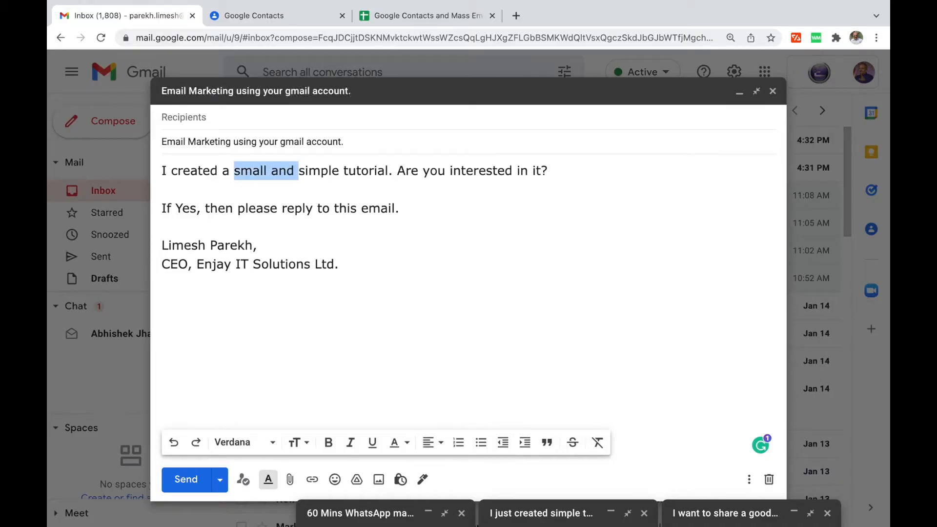
{"action": "key", "text": "BackSpace"}
{"action": "key", "text": "super+Left"}
{"action": "key", "text": "shift+super+Right"}
{"action": "key", "text": "super+c"}
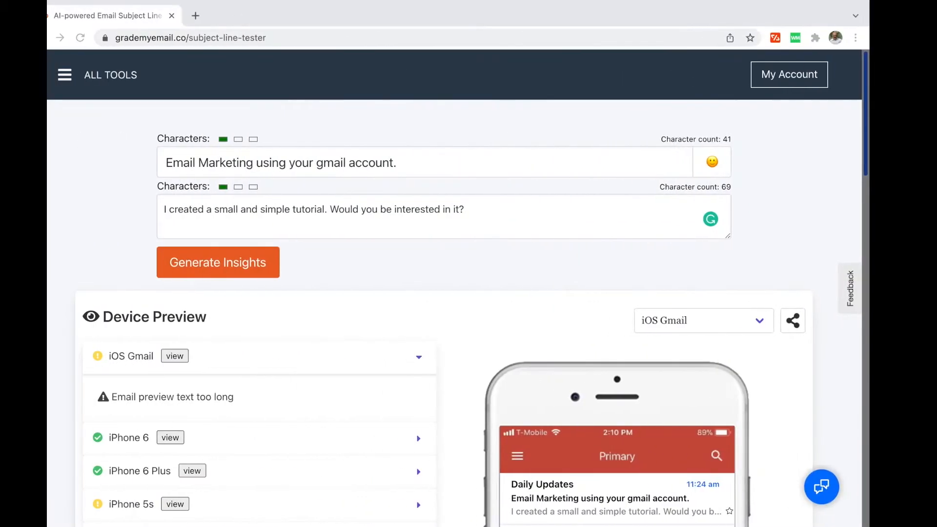
{"action": "triple_click", "coordinate": [425, 215]}
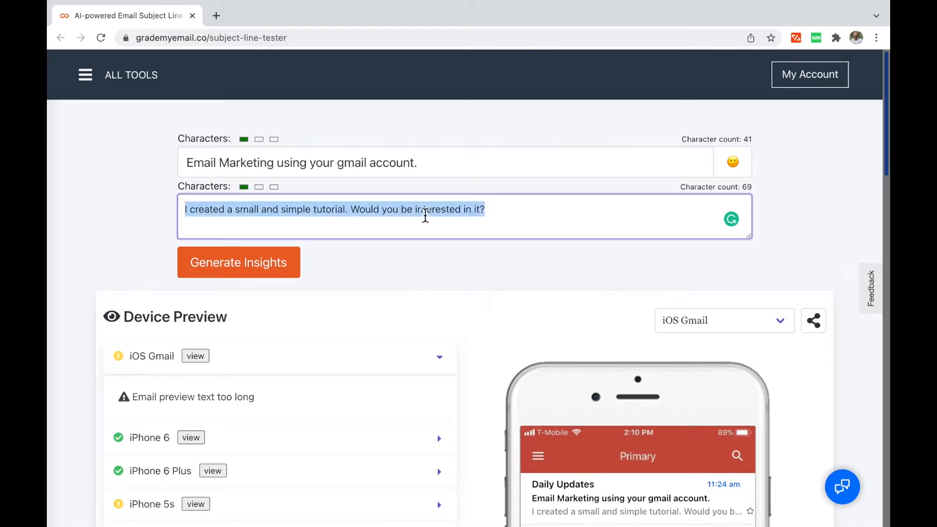
{"action": "key", "text": "super+v"}
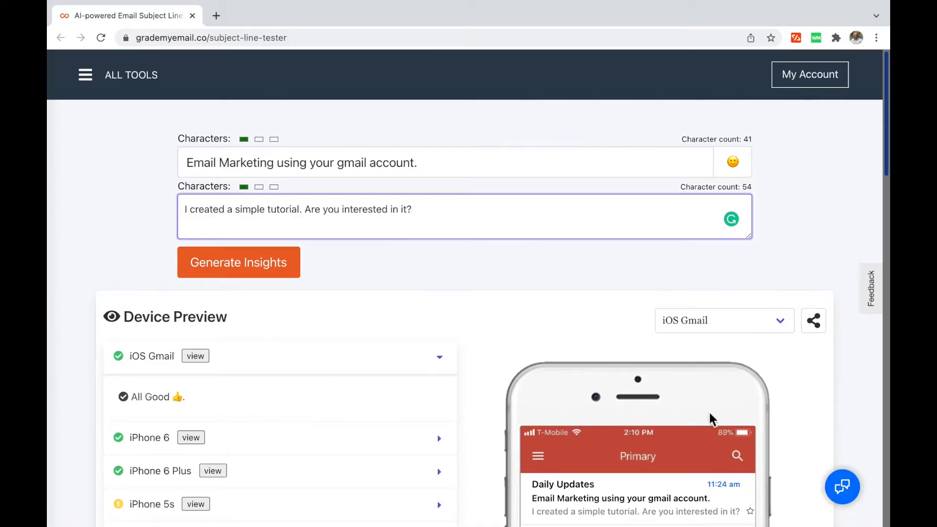
{"action": "scroll", "coordinate": [711, 414], "scroll_direction": "down", "scroll_amount": 3}
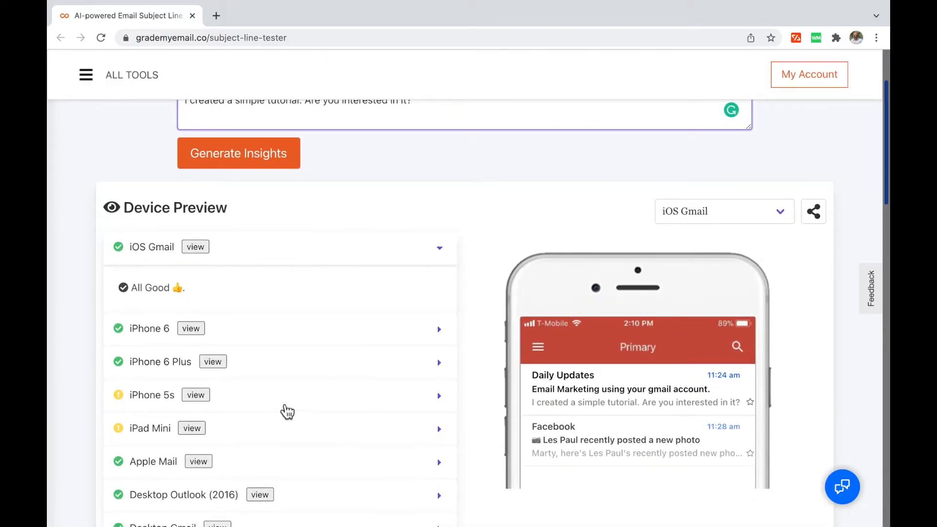
{"action": "left_click", "coordinate": [196, 397]}
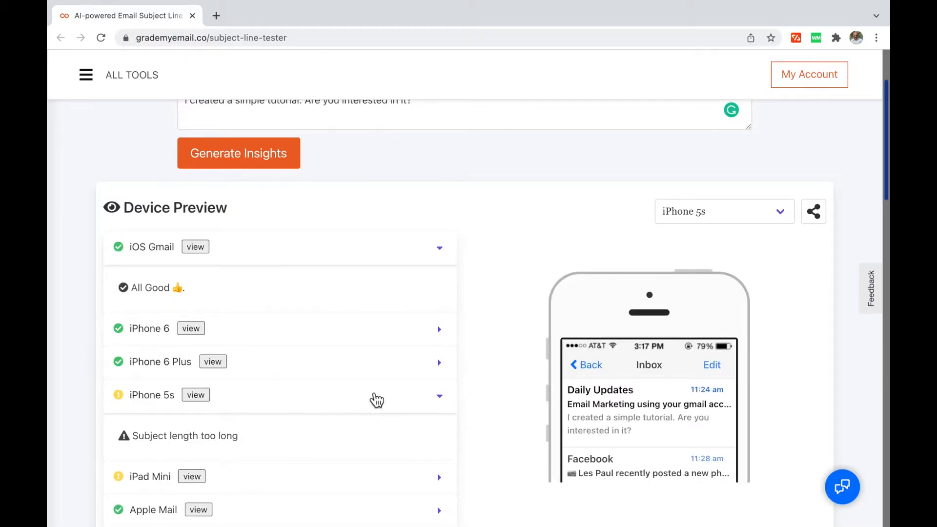
{"action": "scroll", "coordinate": [373, 398], "scroll_direction": "up", "scroll_amount": 3}
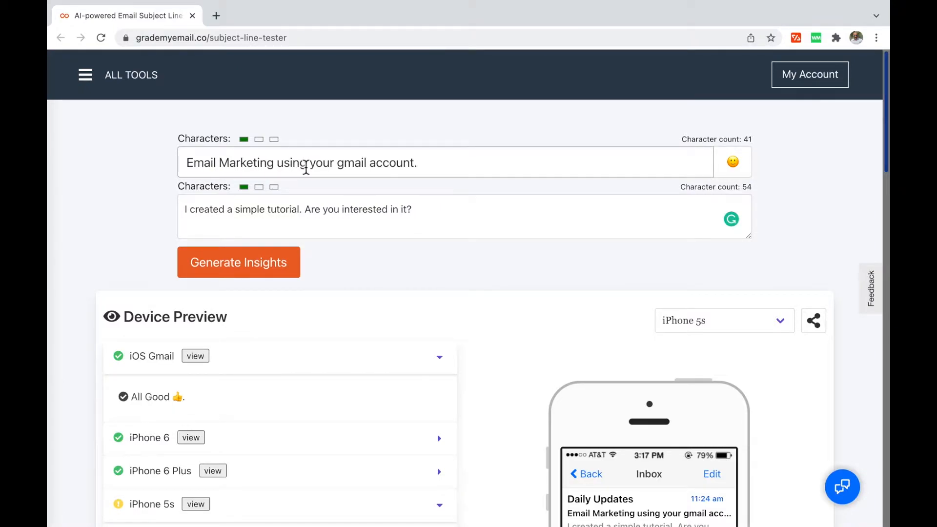
Change 'your gmail' to 'Gmail' so the subject reads 'Email Marketing using Gmail account.'.
{"action": "left_click", "coordinate": [340, 166]}
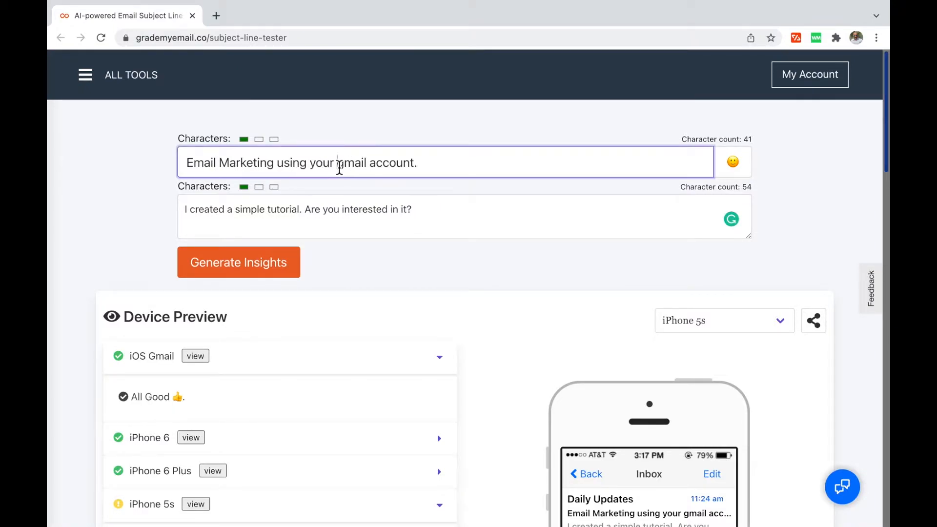
{"action": "left_click_drag", "start_coordinate": [339, 162], "coordinate": [323, 163]}
{"action": "type", "text": "G"}
{"action": "scroll", "coordinate": [537, 276], "scroll_direction": "down", "scroll_amount": 4}
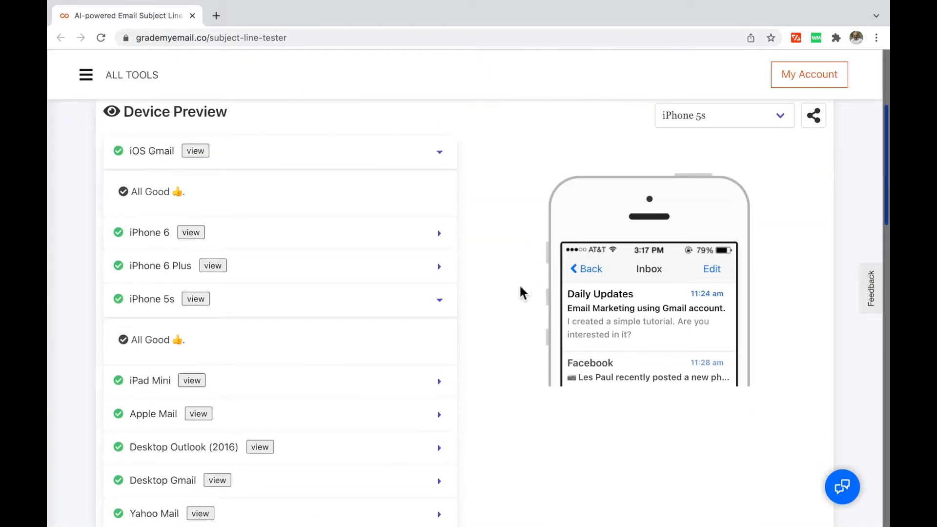
{"action": "scroll", "coordinate": [520, 293], "scroll_direction": "up", "scroll_amount": 2}
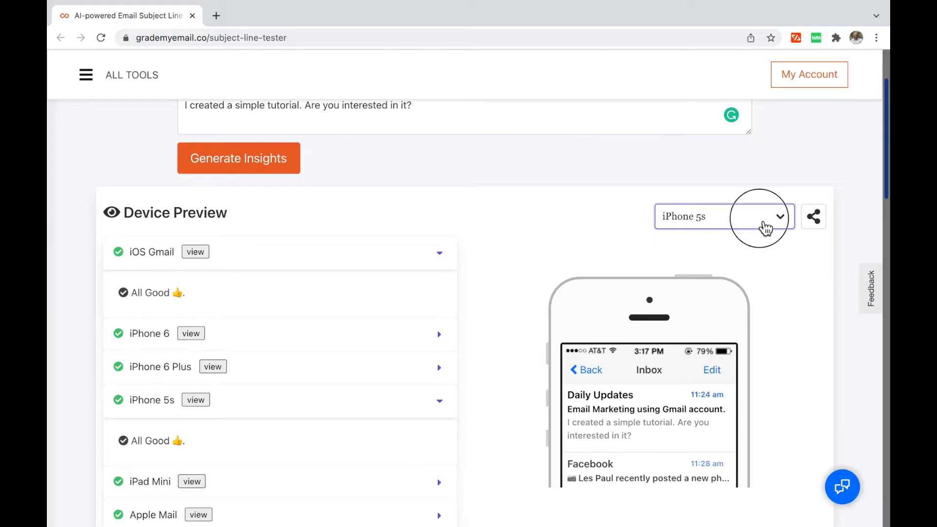
{"action": "left_click", "coordinate": [762, 225]}
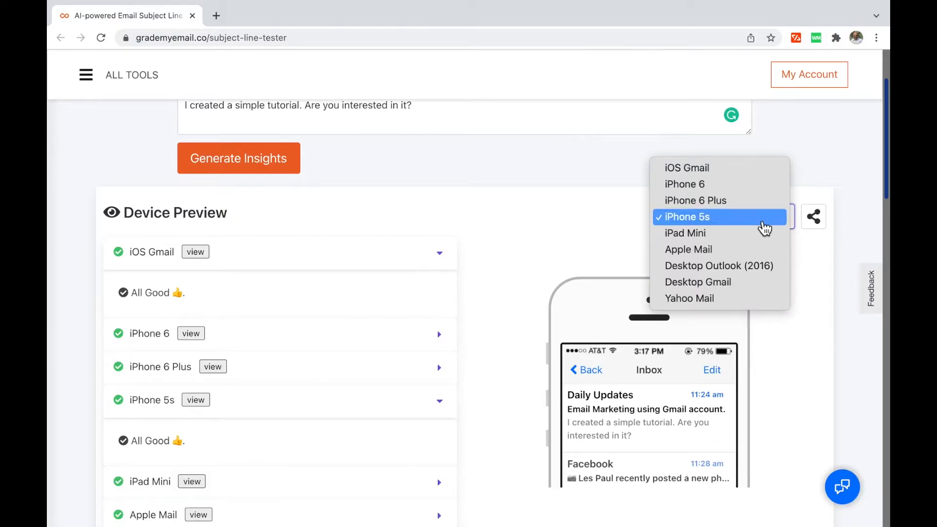
Preview the email in Desktop Gmail, Desktop Outlook (2016), iPhone 6, then iOS Gmail.
{"action": "left_click", "coordinate": [740, 288]}
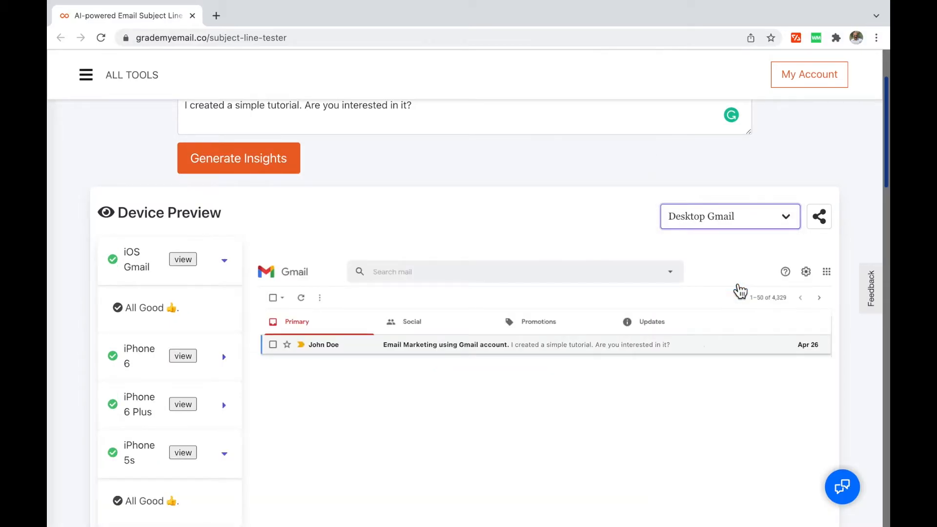
{"action": "left_click", "coordinate": [757, 215]}
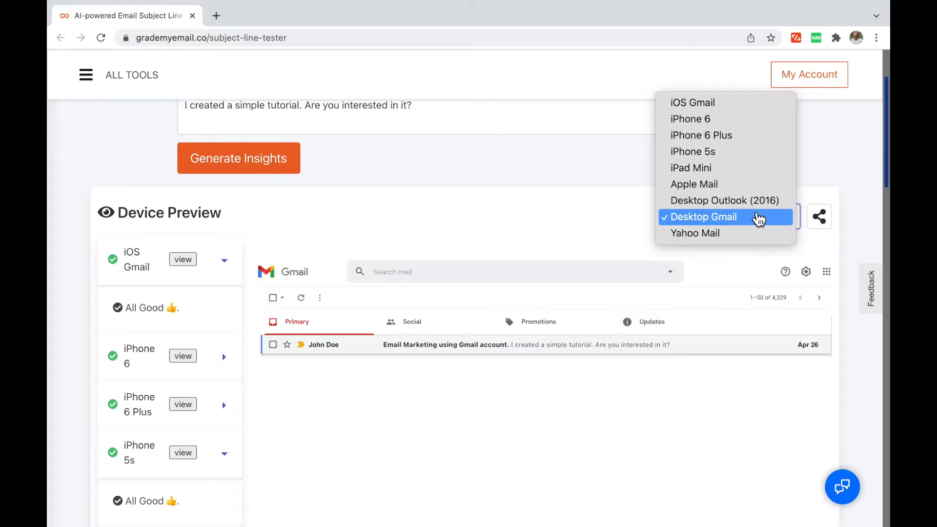
{"action": "left_click", "coordinate": [753, 203]}
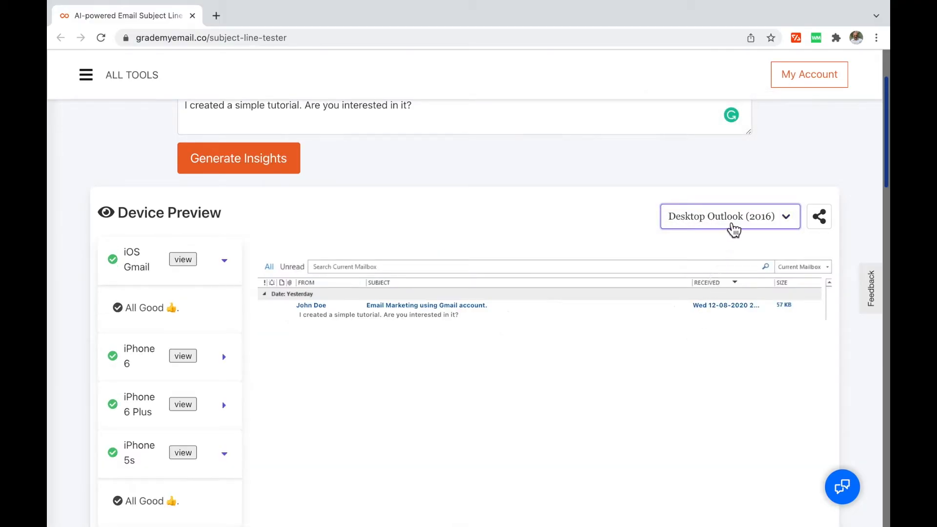
{"action": "left_click", "coordinate": [734, 228]}
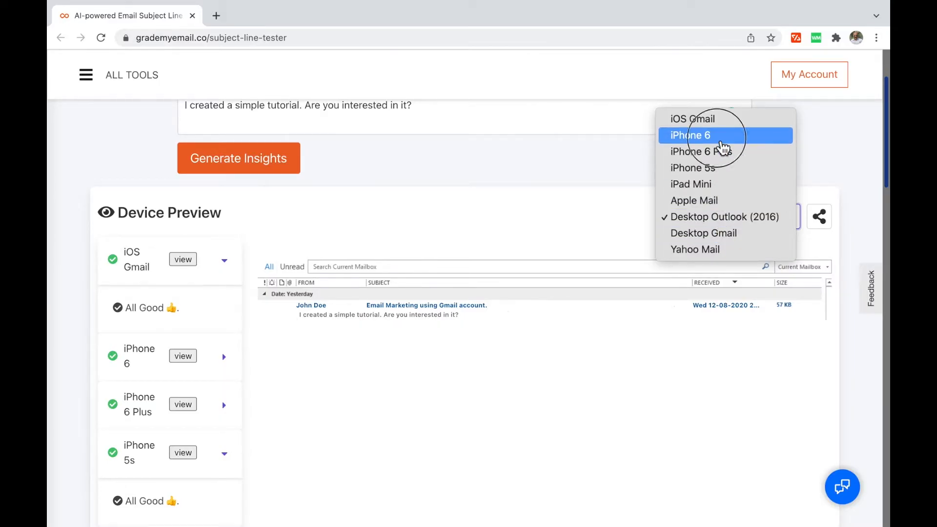
{"action": "left_click", "coordinate": [721, 136]}
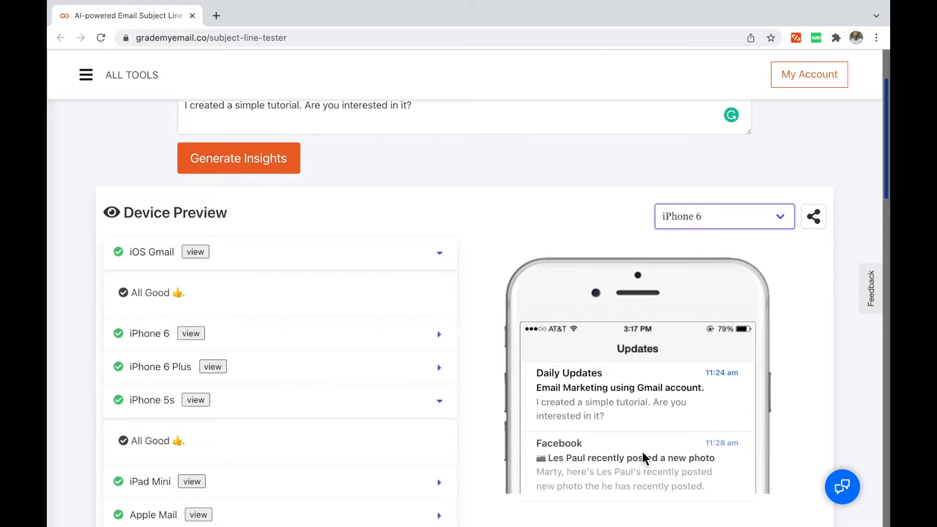
{"action": "left_click", "coordinate": [756, 218]}
{"action": "left_click", "coordinate": [726, 207]}
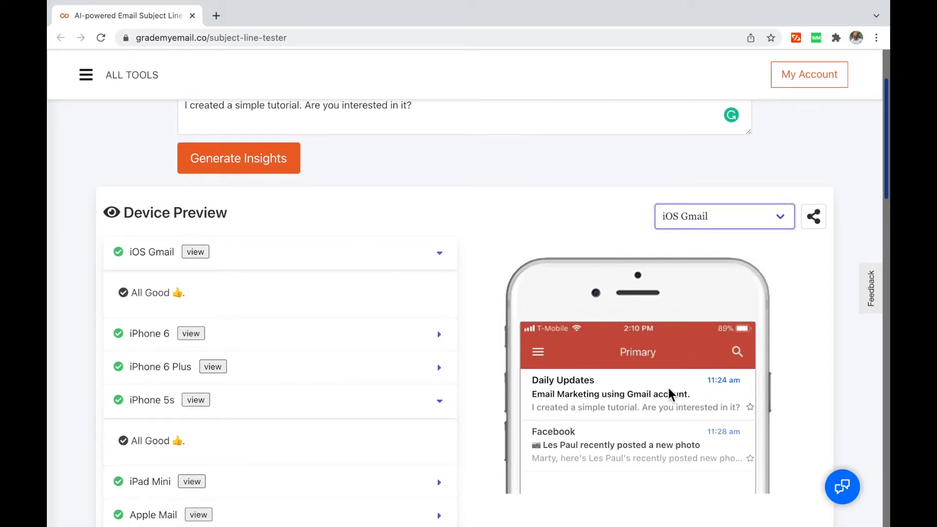
{"action": "scroll", "coordinate": [318, 436], "scroll_direction": "down", "scroll_amount": 5}
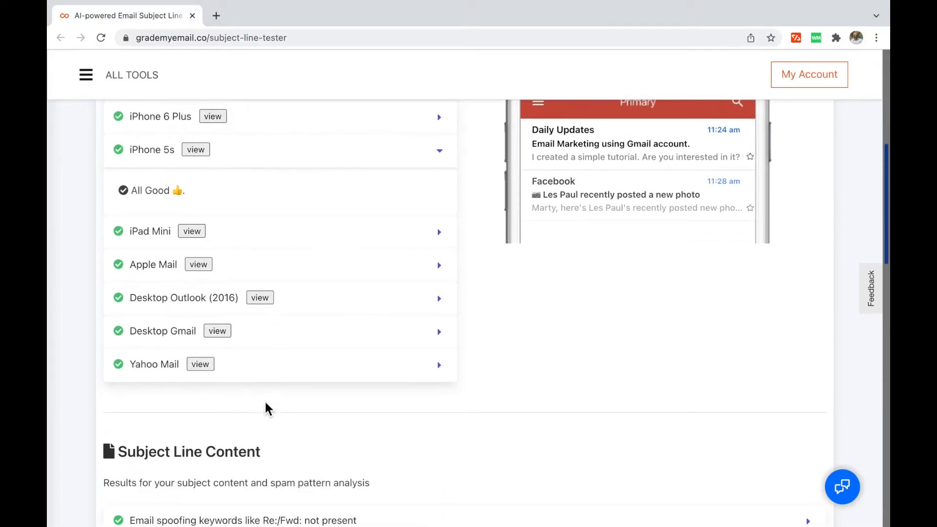
Show the Positive sentiment result and the Inbox placement prediction.
{"action": "scroll", "coordinate": [312, 463], "scroll_direction": "down", "scroll_amount": 7}
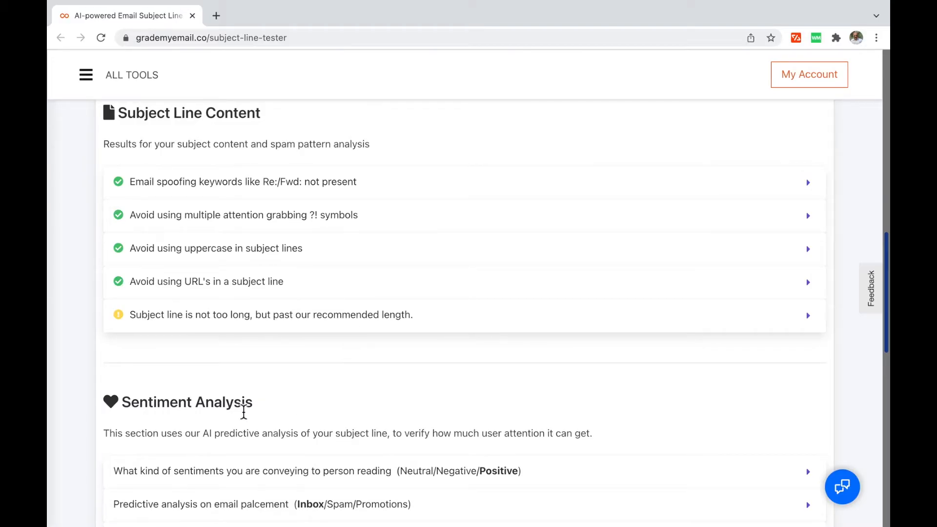
{"action": "scroll", "coordinate": [331, 419], "scroll_direction": "down", "scroll_amount": 4}
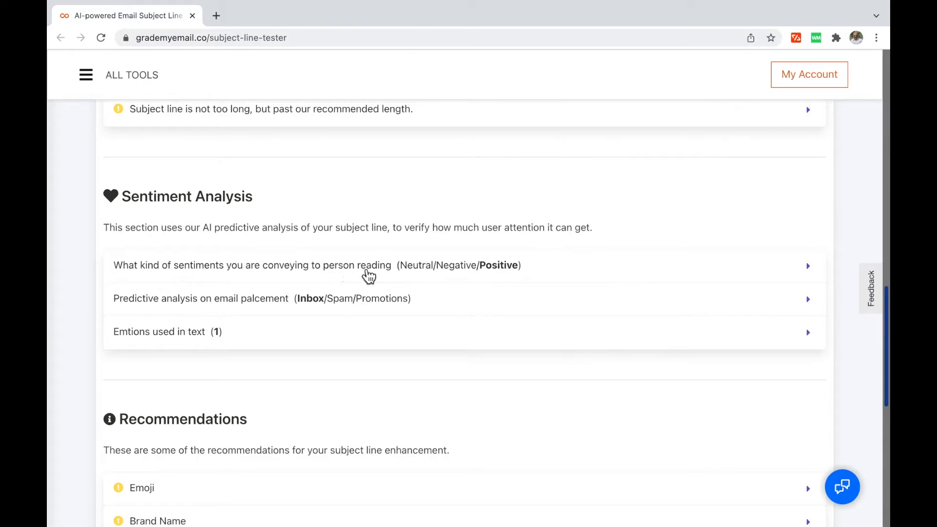
{"action": "left_click", "coordinate": [580, 271]}
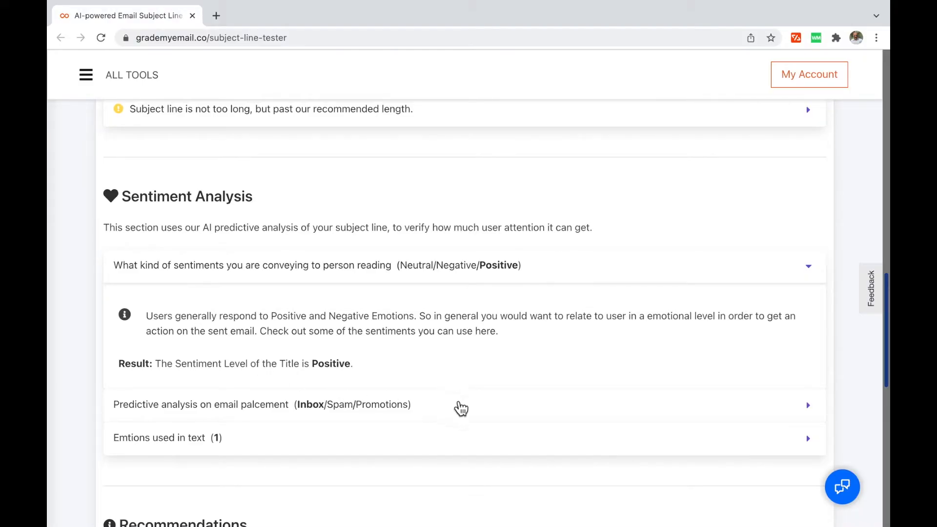
{"action": "left_click", "coordinate": [474, 412]}
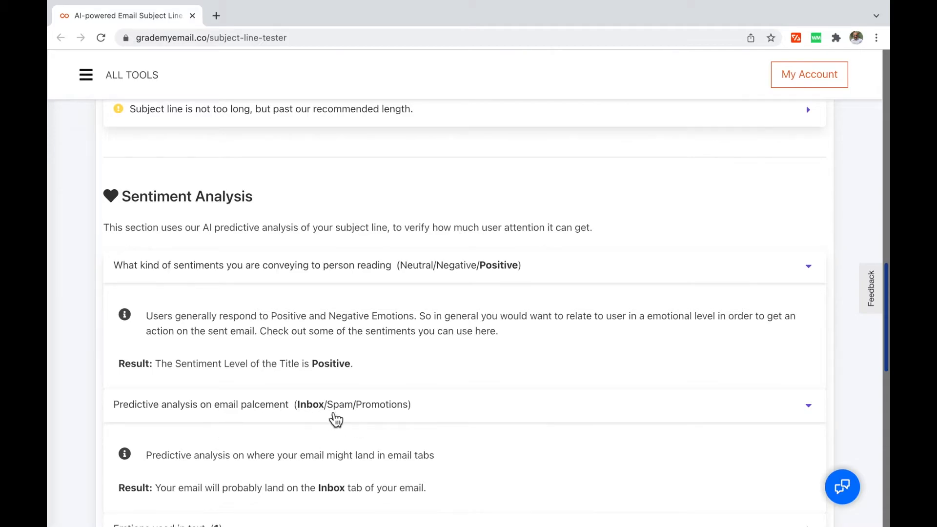
Show the Emoji and Brand Name recommendation tips, then return to the top of the page.
{"action": "scroll", "coordinate": [494, 473], "scroll_direction": "down", "scroll_amount": 2}
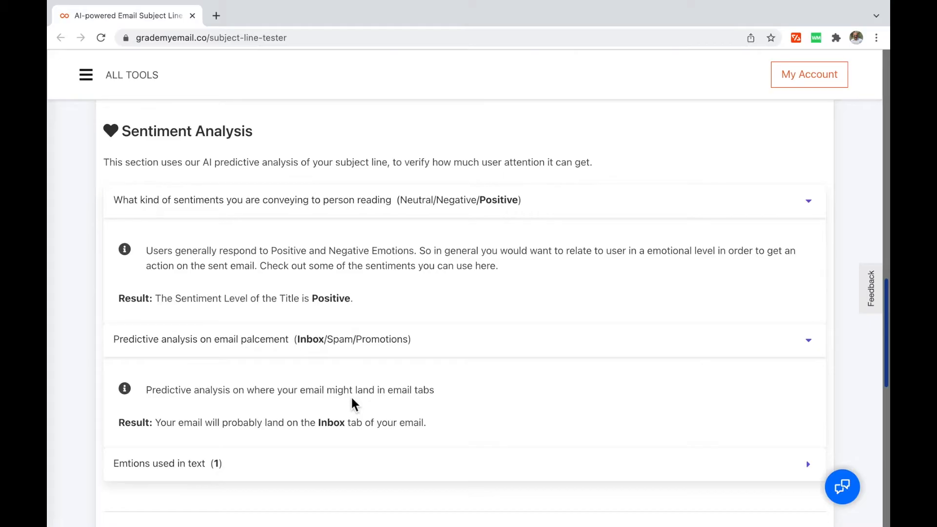
{"action": "scroll", "coordinate": [397, 423], "scroll_direction": "down", "scroll_amount": 6}
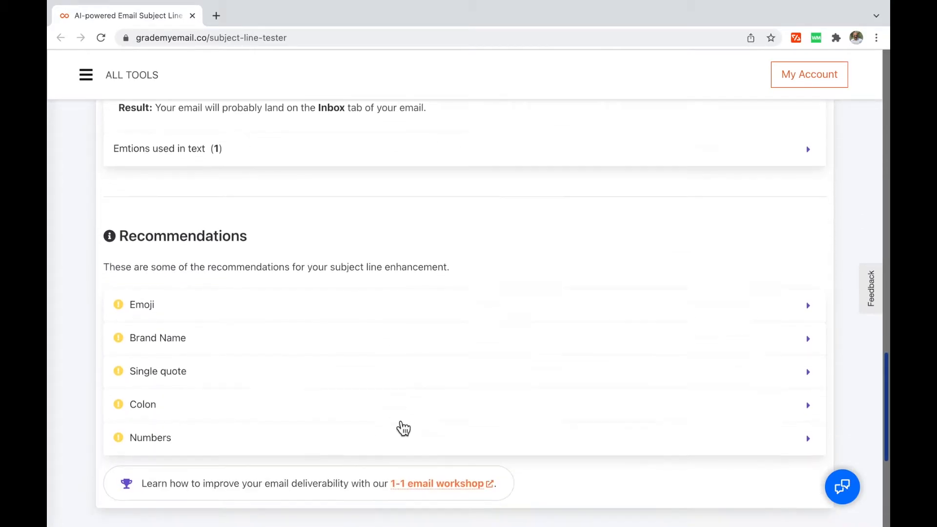
{"action": "scroll", "coordinate": [403, 428], "scroll_direction": "down", "scroll_amount": 2}
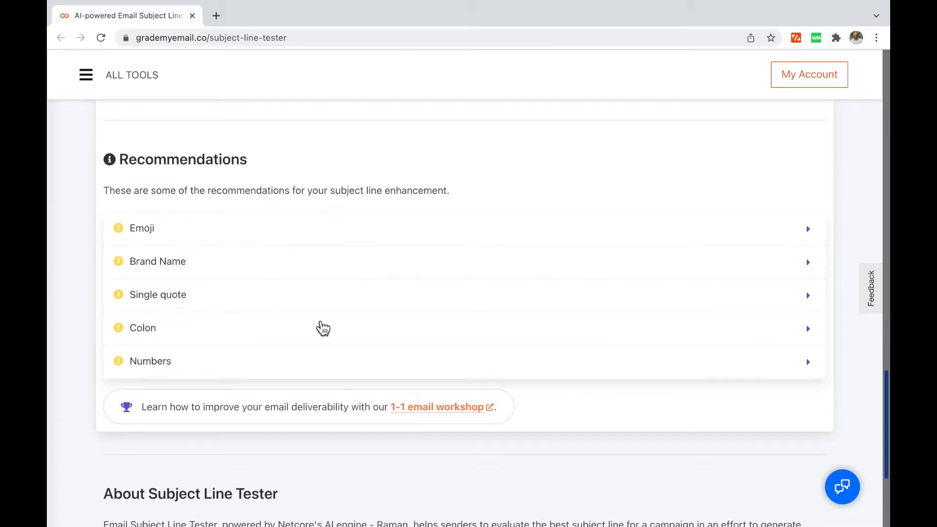
{"action": "left_click", "coordinate": [365, 236]}
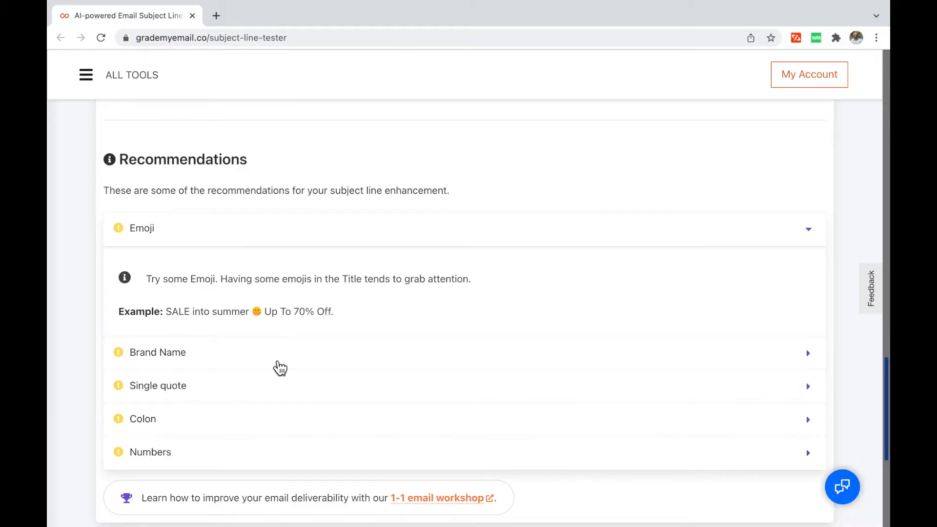
{"action": "left_click", "coordinate": [294, 360]}
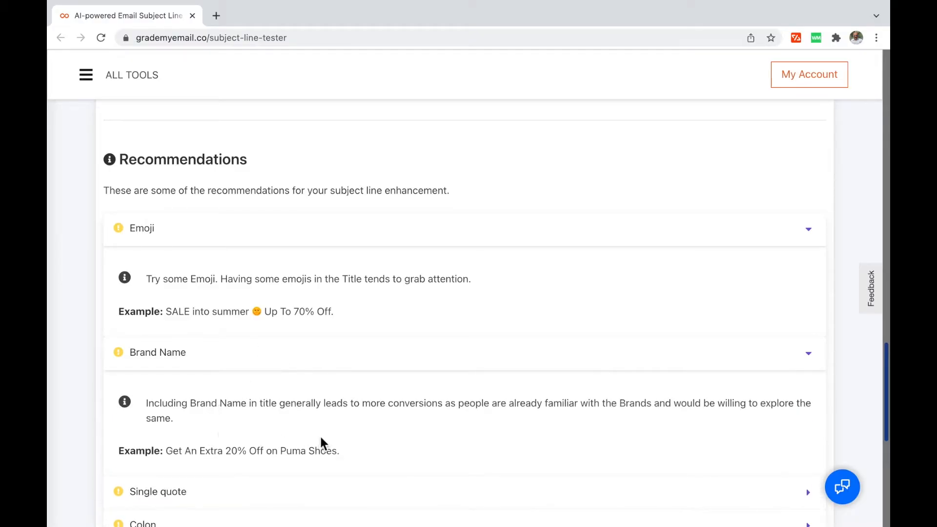
{"action": "scroll", "coordinate": [188, 450], "scroll_direction": "down", "scroll_amount": 5}
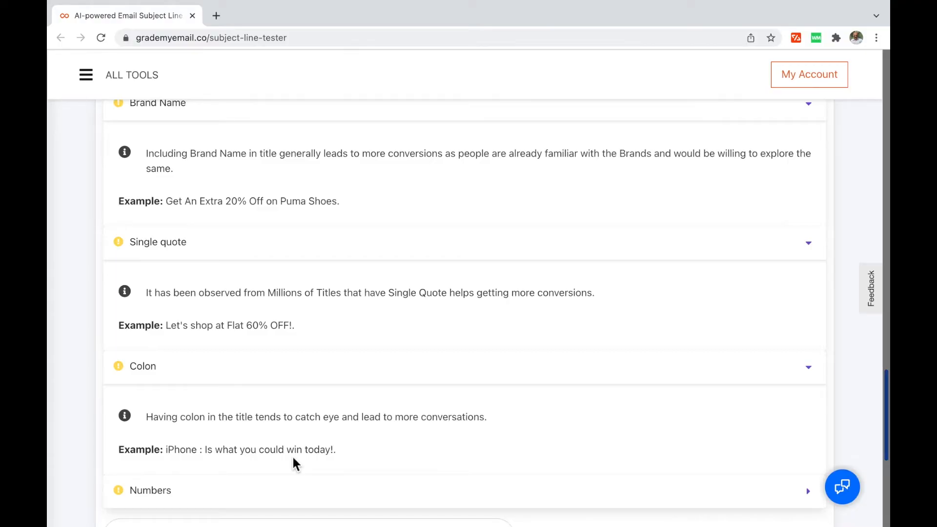
{"action": "scroll", "coordinate": [369, 249], "scroll_direction": "up", "scroll_amount": 20}
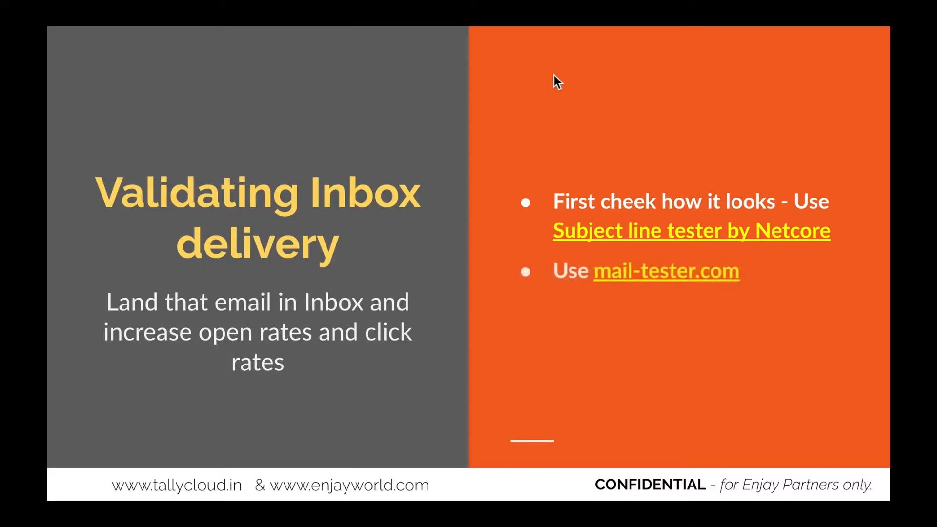
Open mail-tester.com in a new window and copy its test email address.
{"action": "right_click", "coordinate": [685, 278]}
{"action": "left_click", "coordinate": [699, 293]}
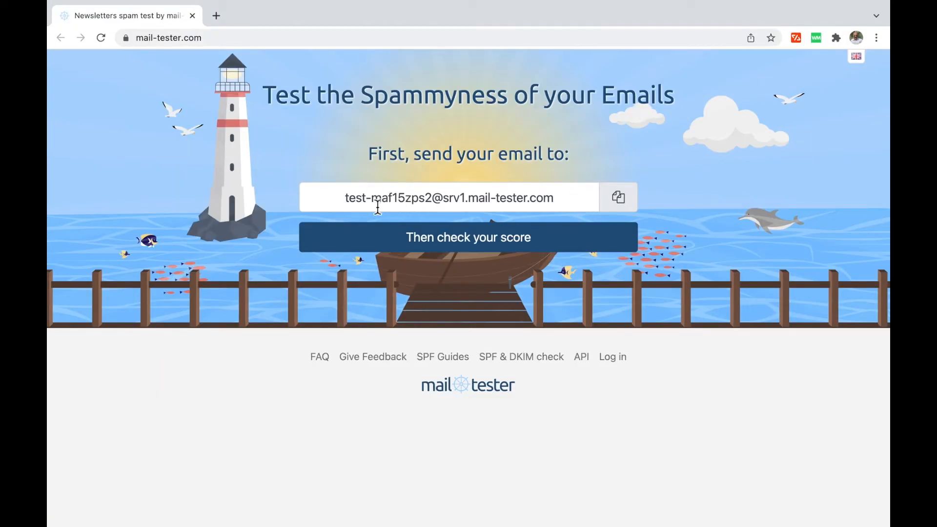
{"action": "left_click", "coordinate": [623, 207]}
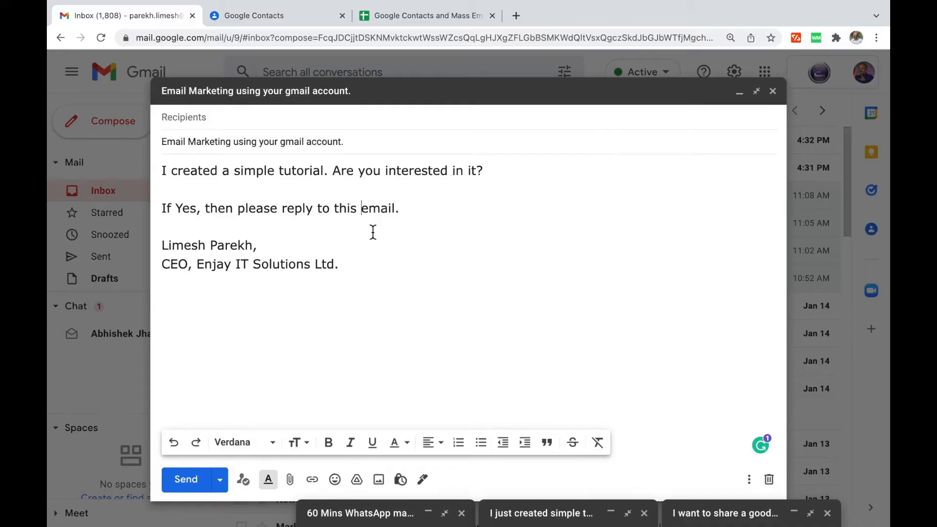
Close the mail-tester page and reveal the Gmass Inbox Checker bullet on the slide.
{"action": "key", "text": "ctrl+Left"}
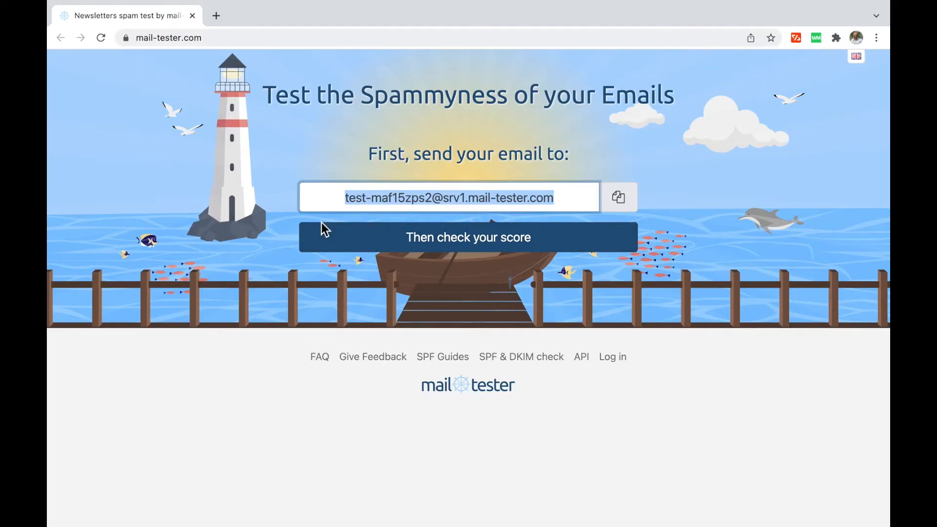
{"action": "left_click", "coordinate": [192, 15]}
{"action": "left_click", "coordinate": [663, 72]}
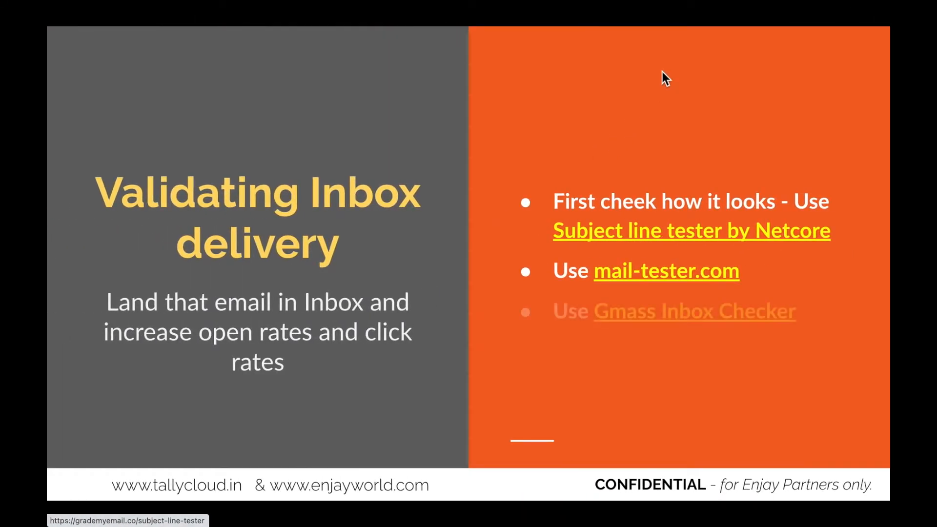
Open the GMass Inbox Checker in a new window and copy its 19 seed addresses to the clipboard.
{"action": "right_click", "coordinate": [696, 312]}
{"action": "left_click", "coordinate": [713, 334]}
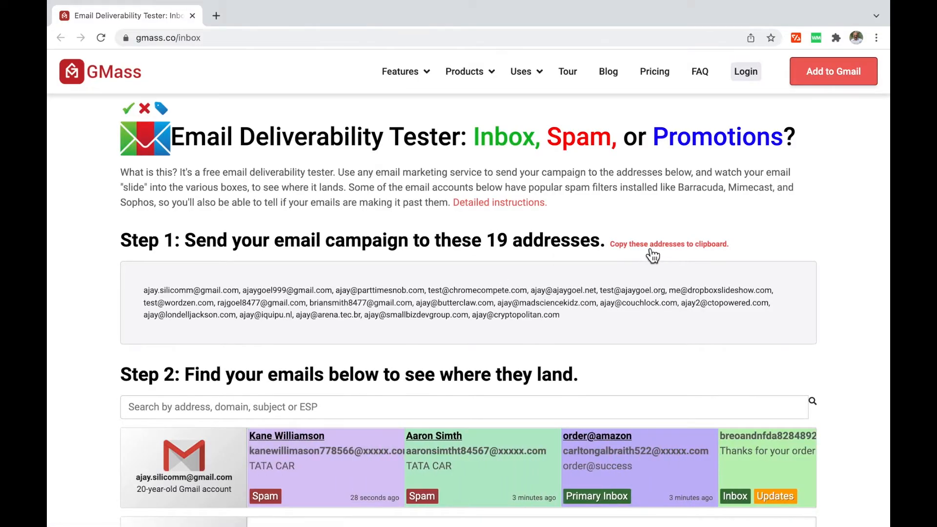
{"action": "left_click", "coordinate": [651, 248]}
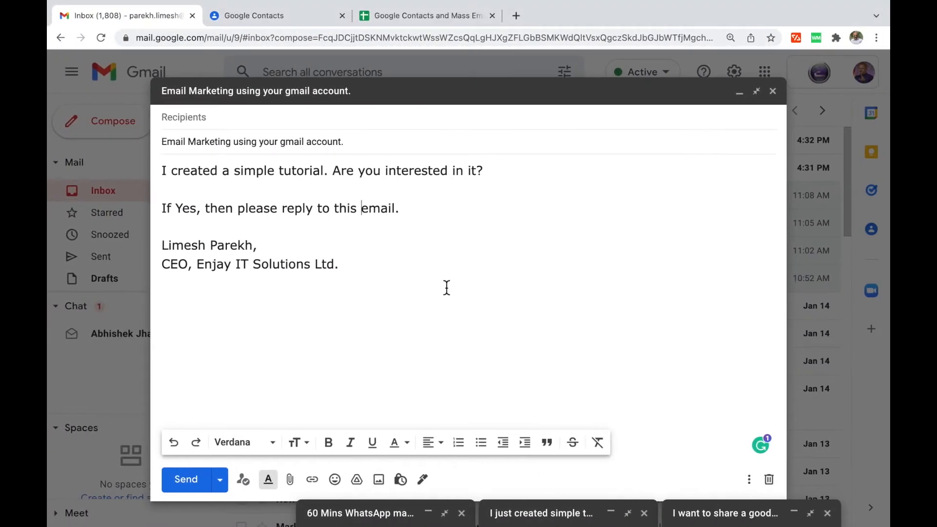
Paste the 19 GMass seed addresses into the draft's Bcc line and send the email.
{"action": "left_click", "coordinate": [288, 125]}
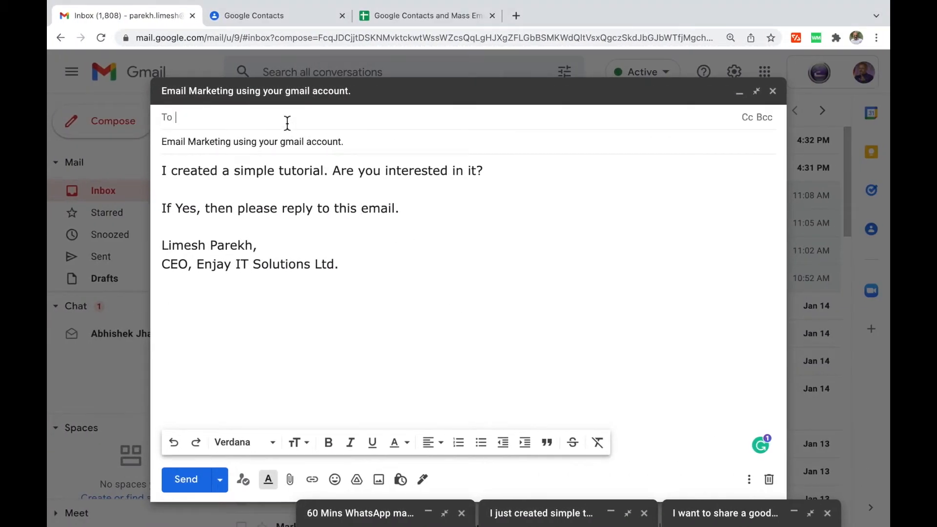
{"action": "left_click", "coordinate": [765, 119]}
{"action": "key", "text": "super+v"}
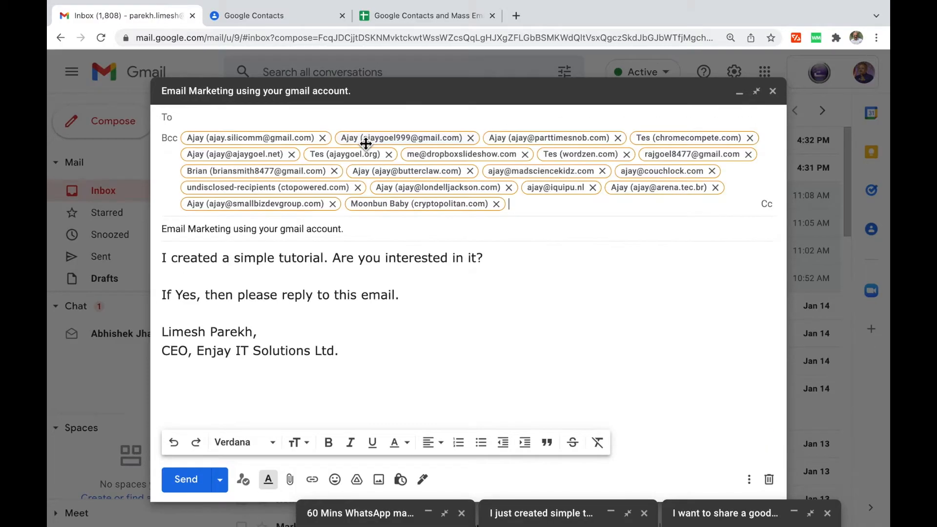
{"action": "mouse_move", "coordinate": [365, 143]}
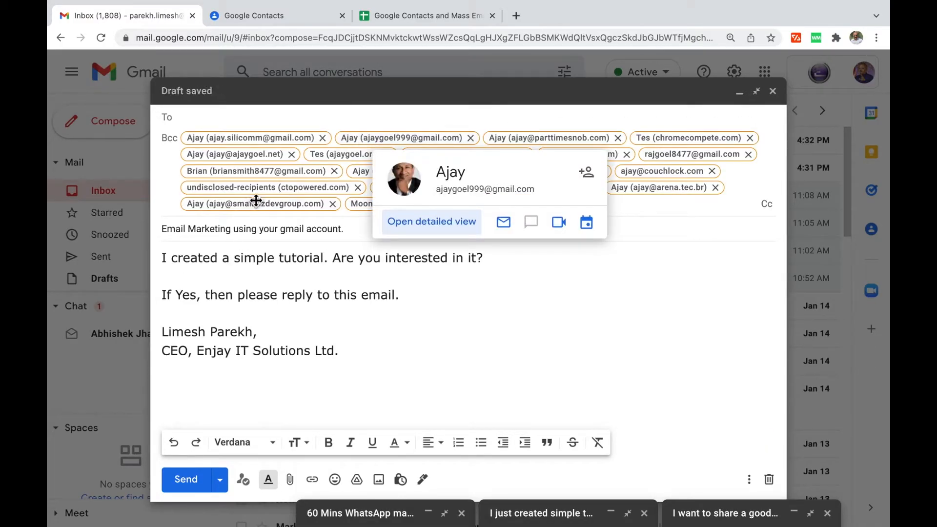
{"action": "left_click", "coordinate": [296, 350]}
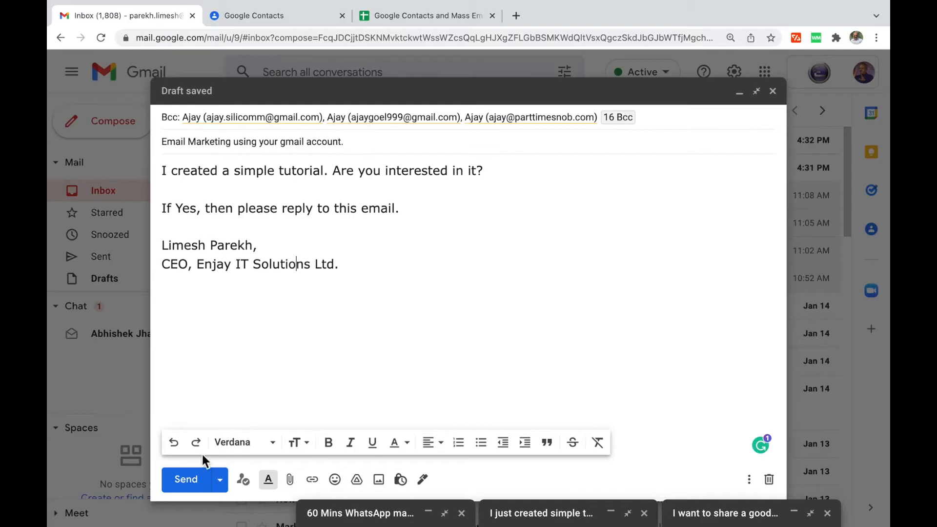
{"action": "left_click", "coordinate": [190, 490]}
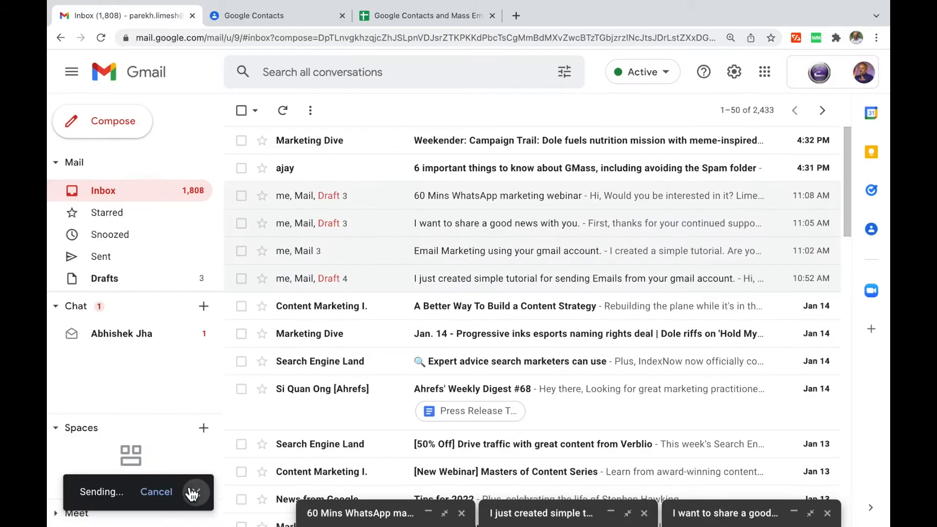
{"action": "key", "text": "ctrl+Left"}
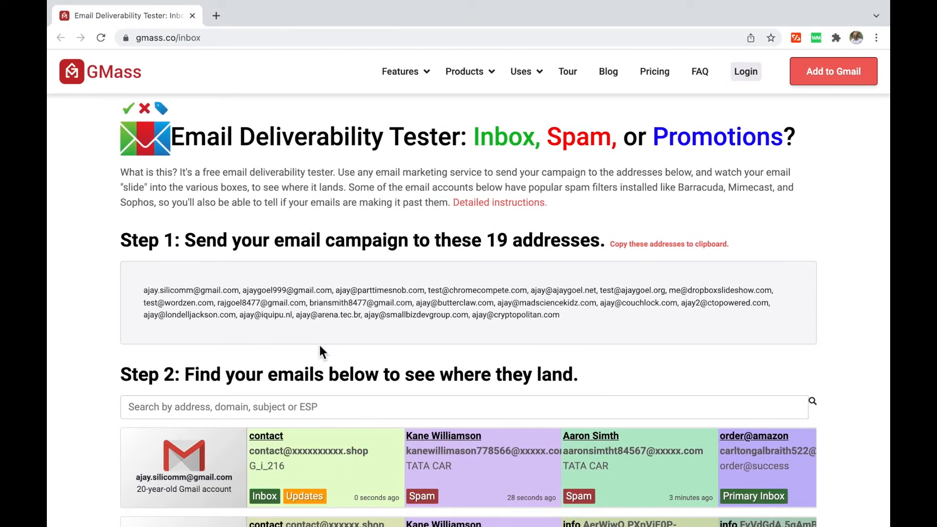
Search the Step 2 results for the sender's name and review the Primary Inbox placements across the seed accounts.
{"action": "left_click", "coordinate": [219, 407]}
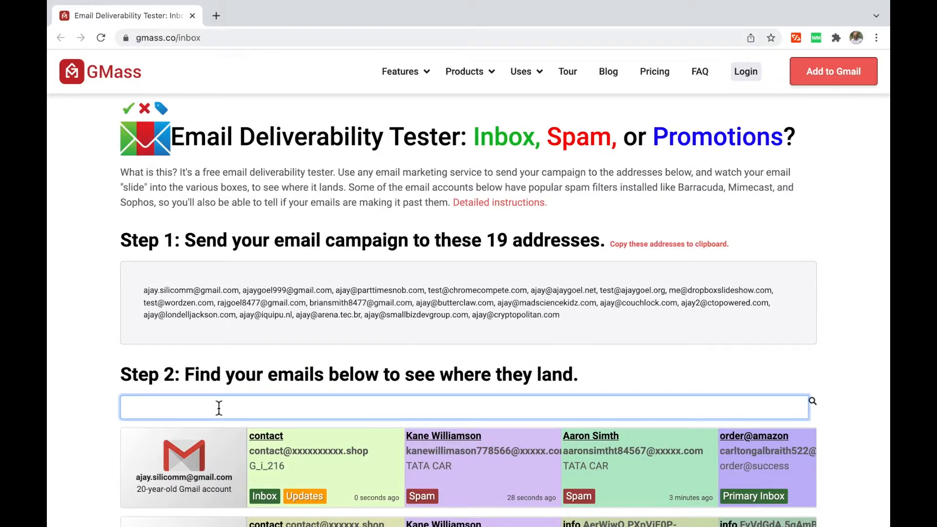
{"action": "type", "text": "limesh"}
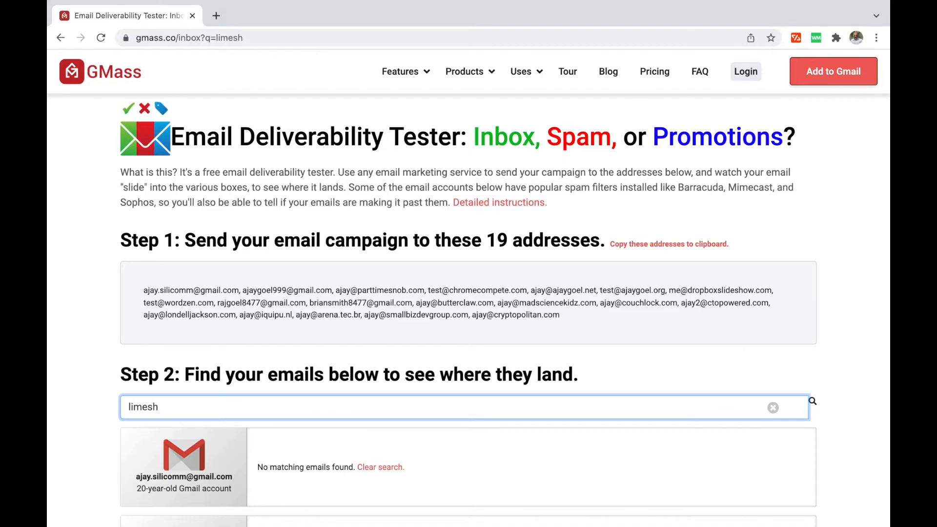
{"action": "key", "text": "Return"}
{"action": "scroll", "coordinate": [314, 405], "scroll_direction": "down", "scroll_amount": 5}
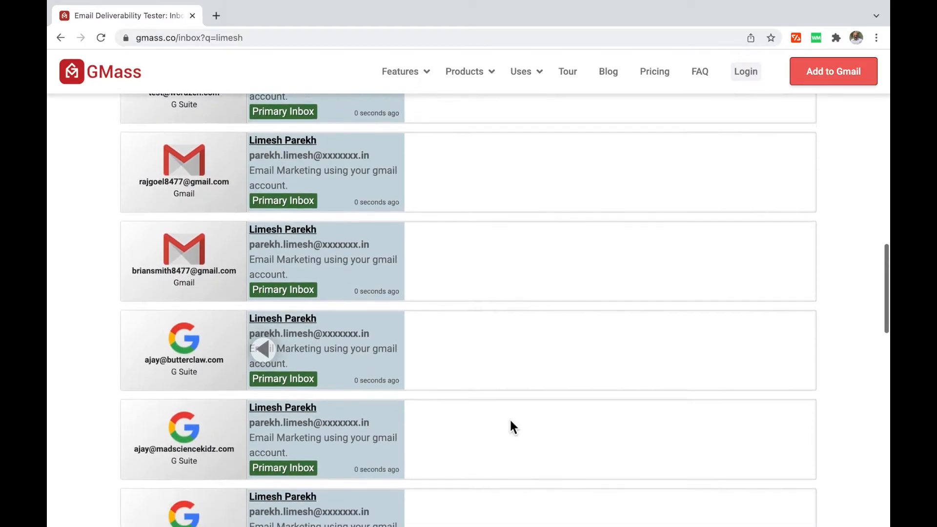
{"action": "scroll", "coordinate": [511, 421], "scroll_direction": "down", "scroll_amount": 4}
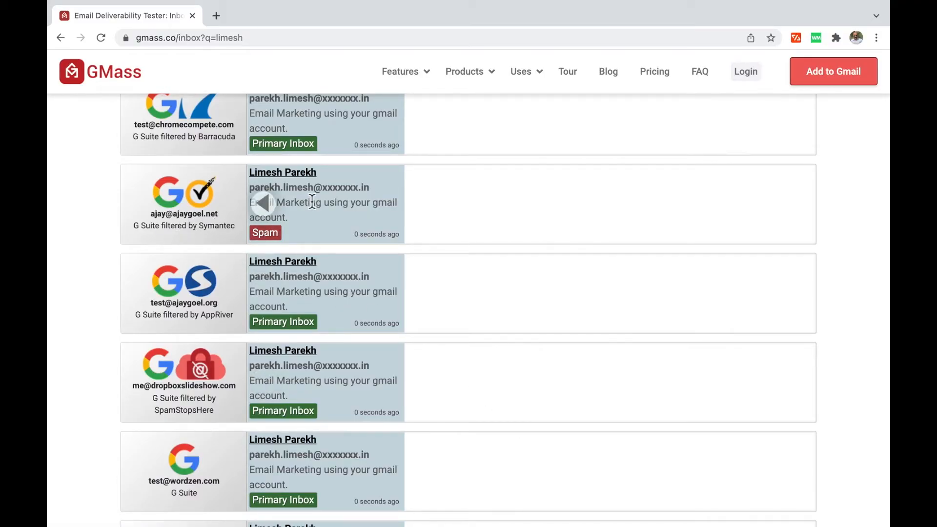
{"action": "scroll", "coordinate": [485, 206], "scroll_direction": "up", "scroll_amount": 2}
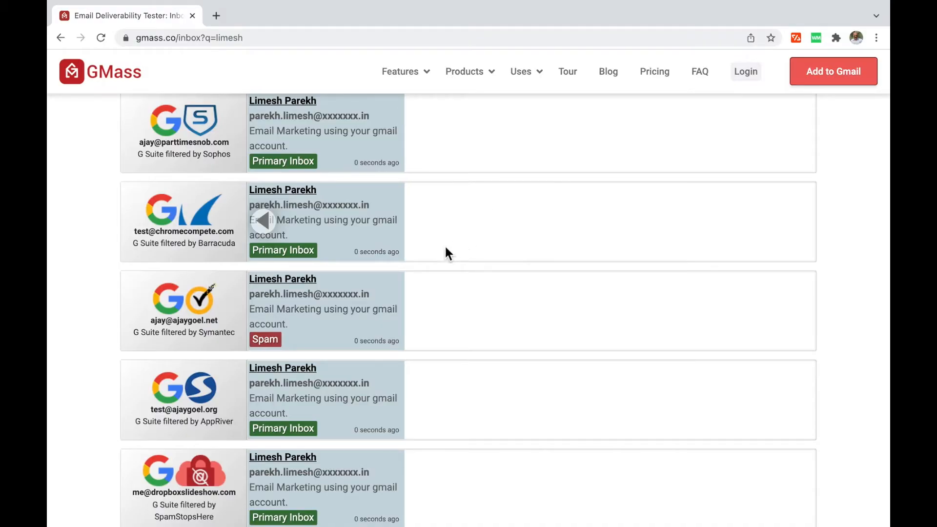
{"action": "scroll", "coordinate": [457, 258], "scroll_direction": "up", "scroll_amount": 4}
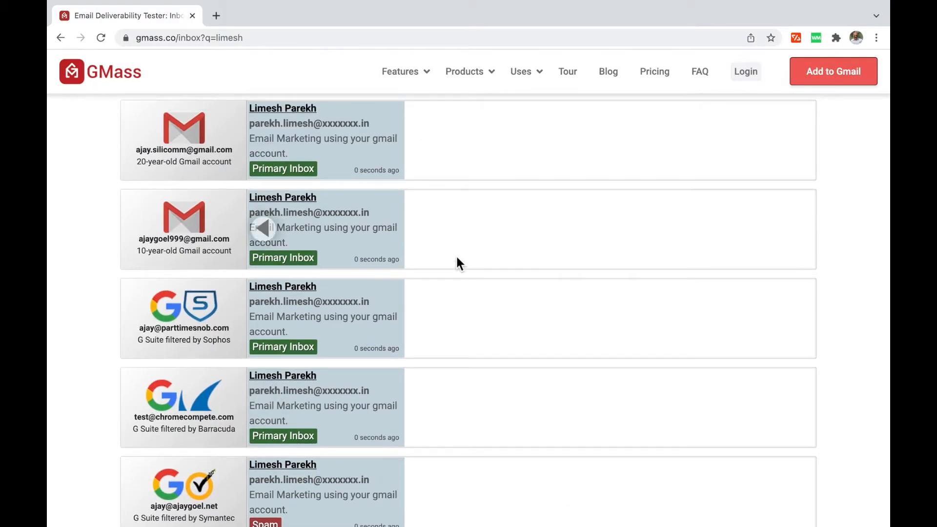
{"action": "scroll", "coordinate": [459, 263], "scroll_direction": "up", "scroll_amount": 3}
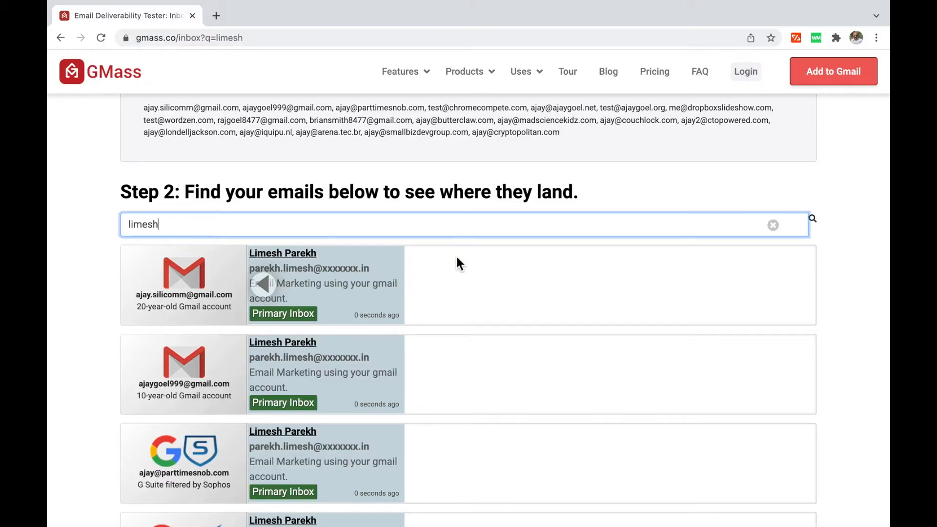
{"action": "scroll", "coordinate": [442, 440], "scroll_direction": "down", "scroll_amount": 5}
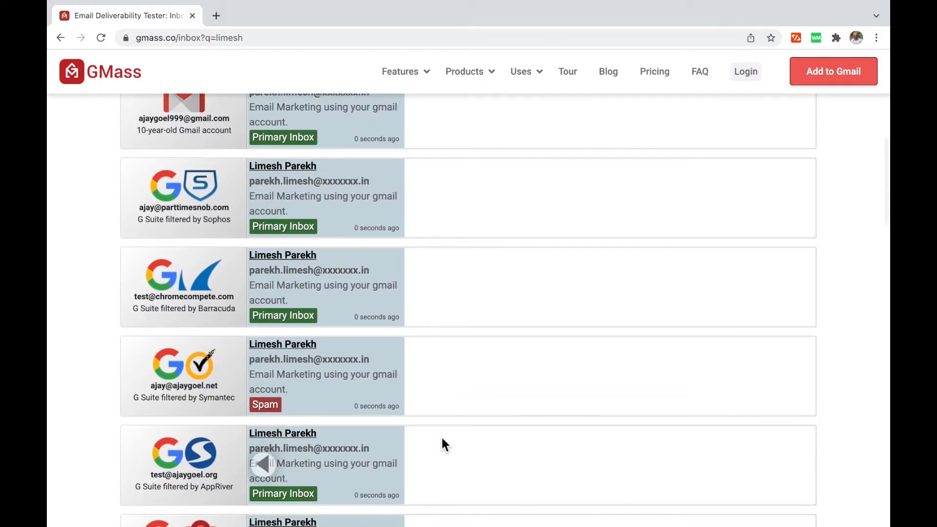
{"action": "scroll", "coordinate": [442, 444], "scroll_direction": "down", "scroll_amount": 13}
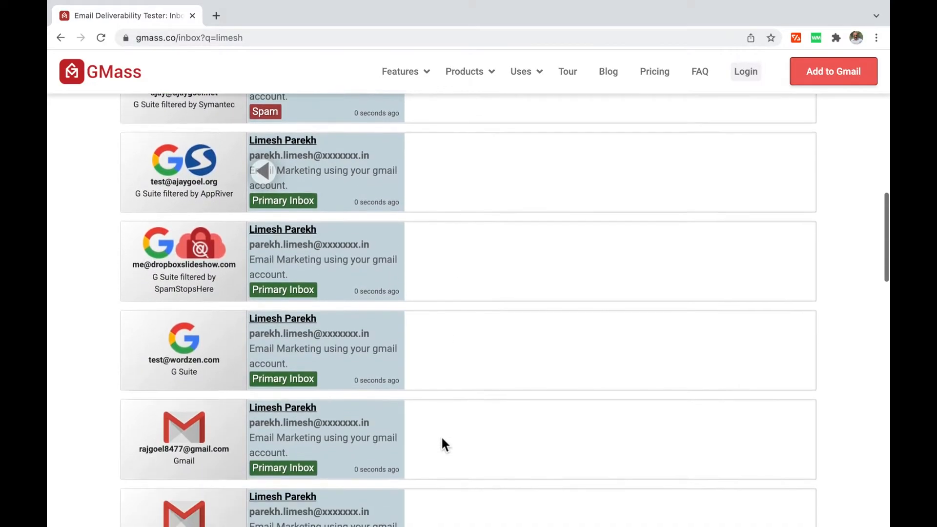
{"action": "scroll", "coordinate": [441, 435], "scroll_direction": "down", "scroll_amount": 3}
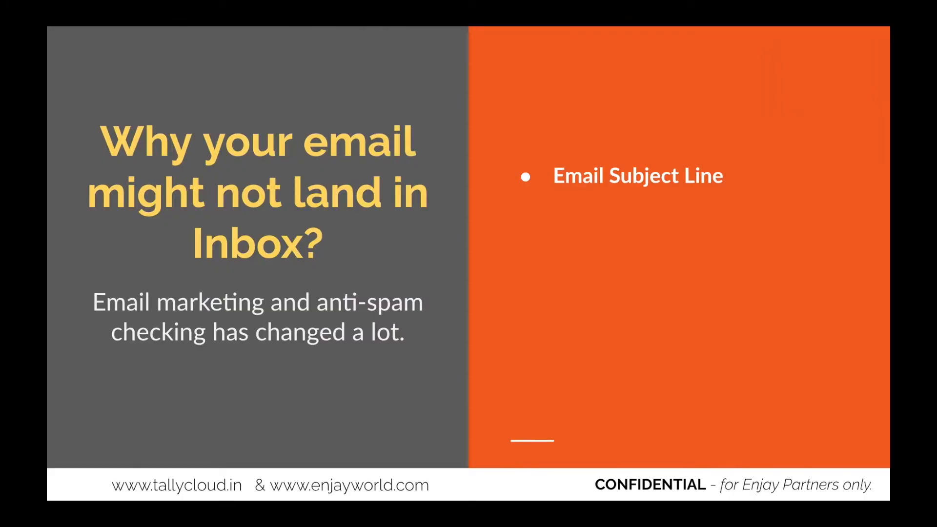
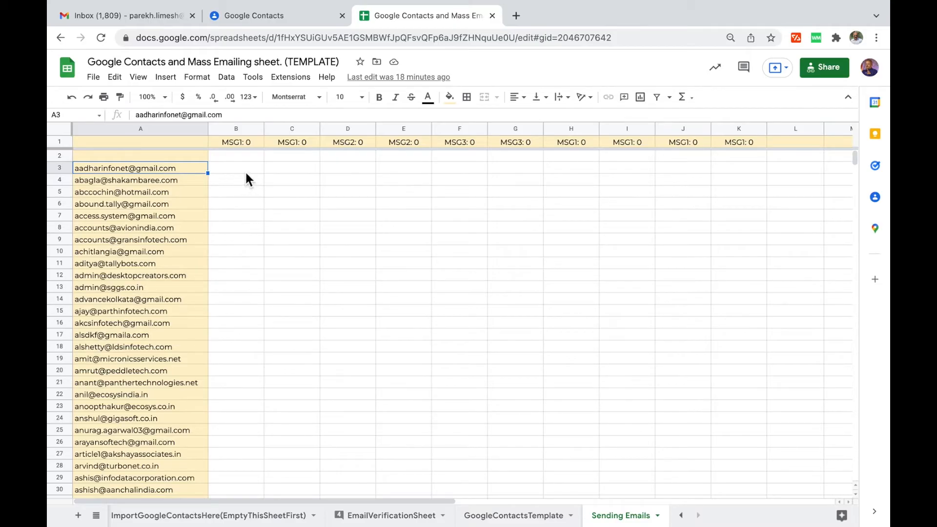
Switch from the Sending Emails sheet to the Gmail inbox tab.
{"action": "left_click", "coordinate": [137, 14]}
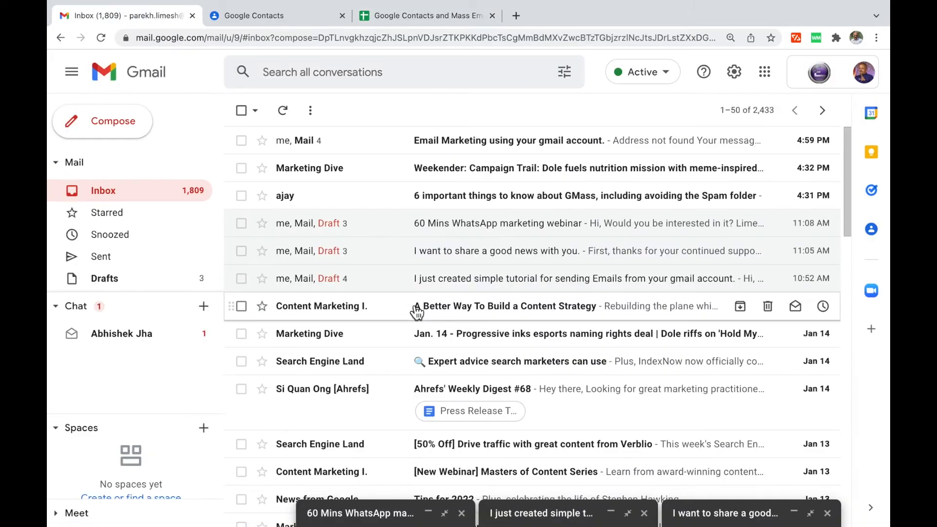
Forward the sent 'Email Marketing using your gmail account.' message as a pop-out draft with editable subject.
{"action": "left_click", "coordinate": [447, 151]}
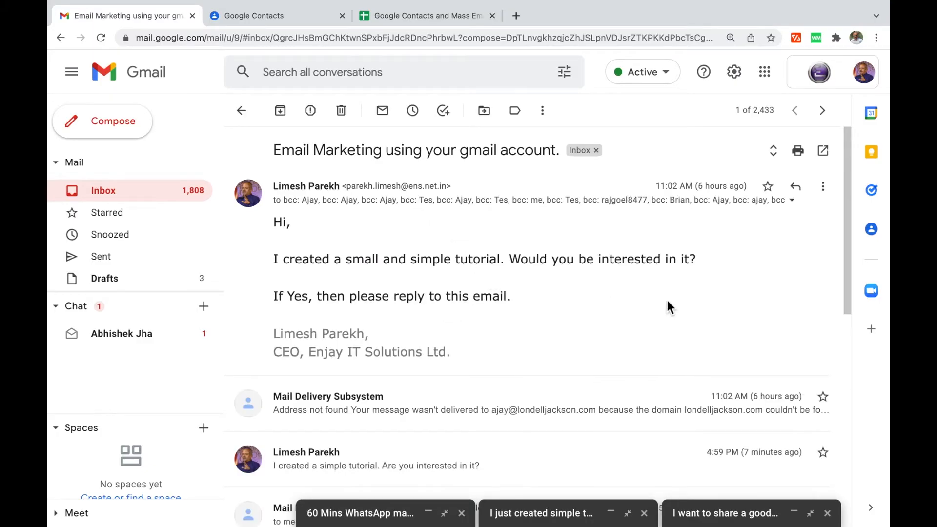
{"action": "scroll", "coordinate": [586, 390], "scroll_direction": "down", "scroll_amount": 1}
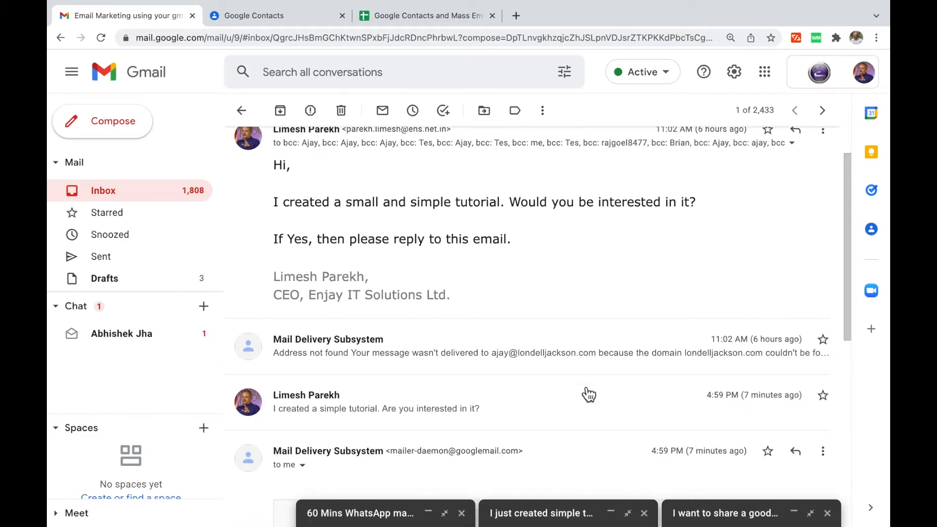
{"action": "left_click", "coordinate": [408, 416]}
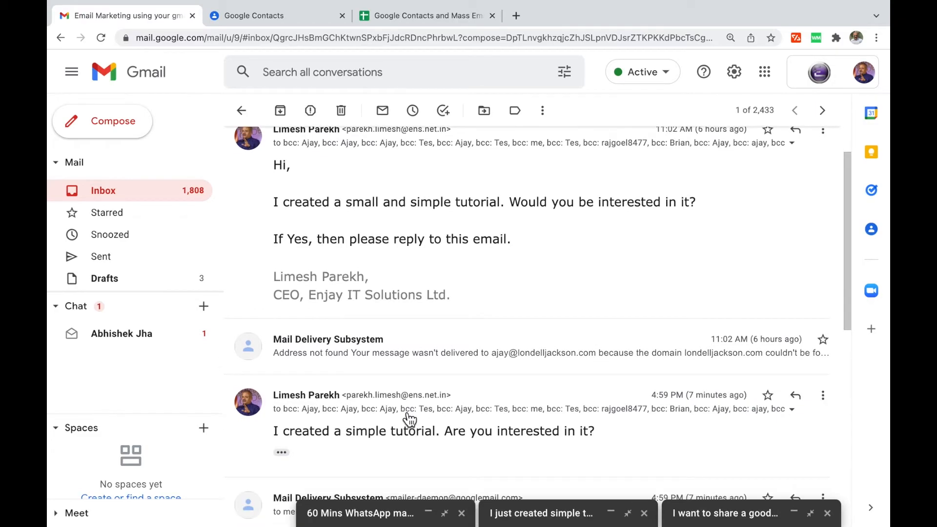
{"action": "left_click", "coordinate": [286, 455]}
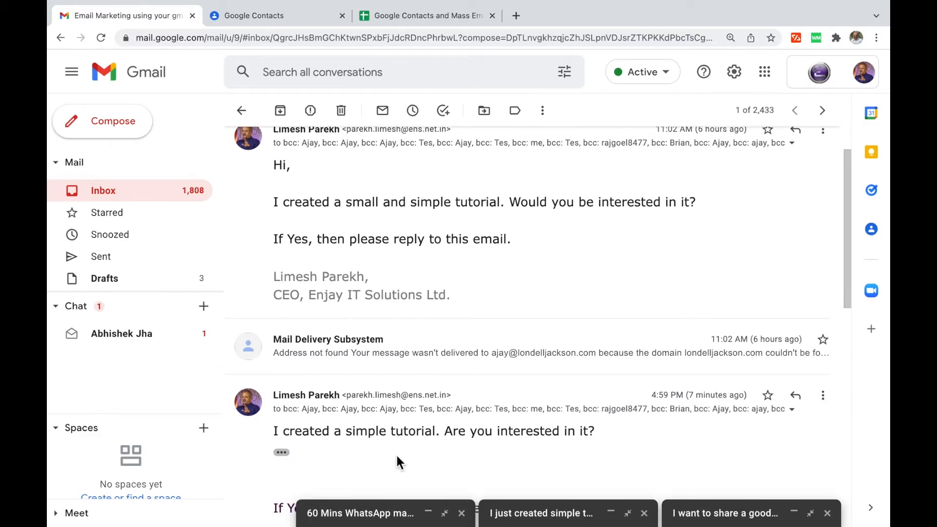
{"action": "scroll", "coordinate": [396, 458], "scroll_direction": "down", "scroll_amount": 4}
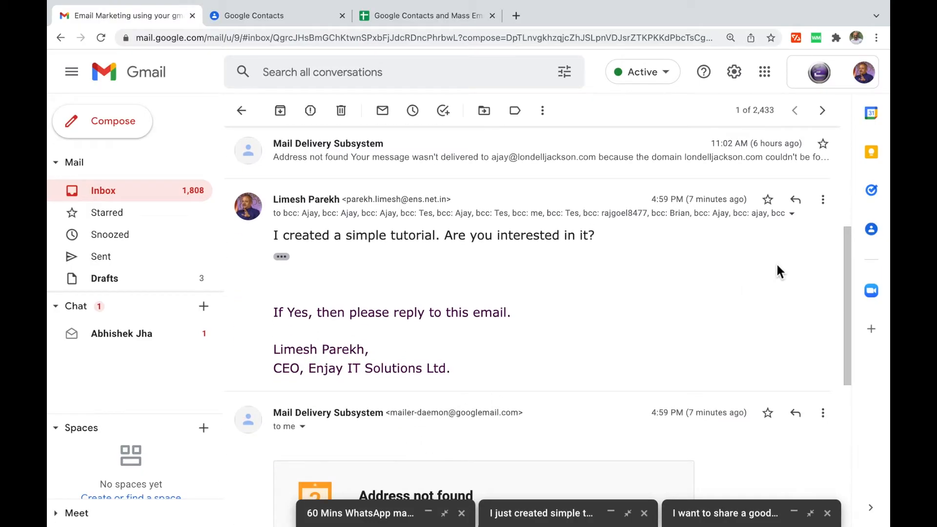
{"action": "left_click", "coordinate": [823, 199]}
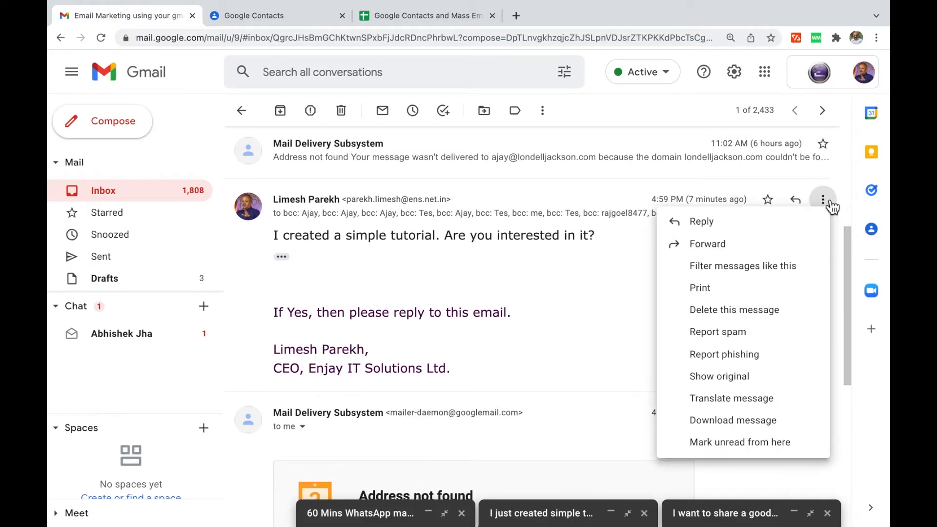
{"action": "left_click", "coordinate": [742, 248]}
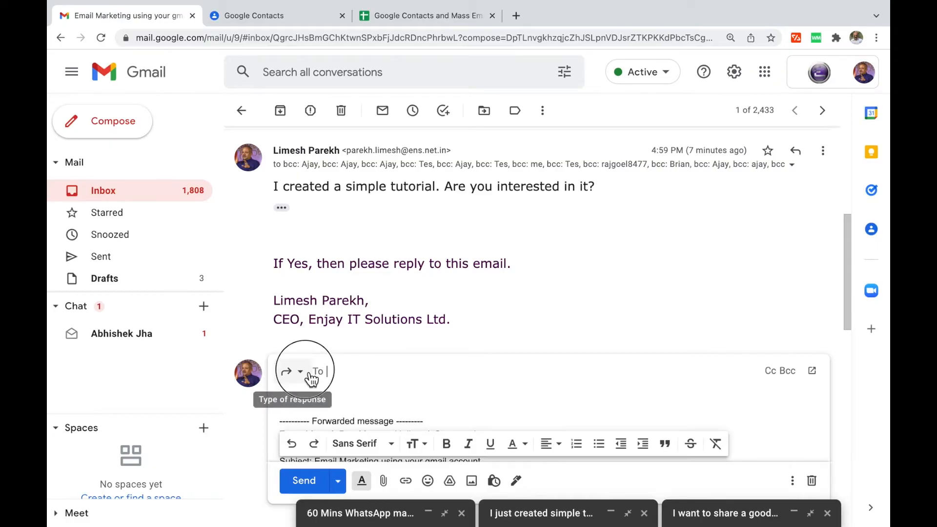
{"action": "left_click", "coordinate": [311, 379]}
{"action": "left_click", "coordinate": [323, 449]}
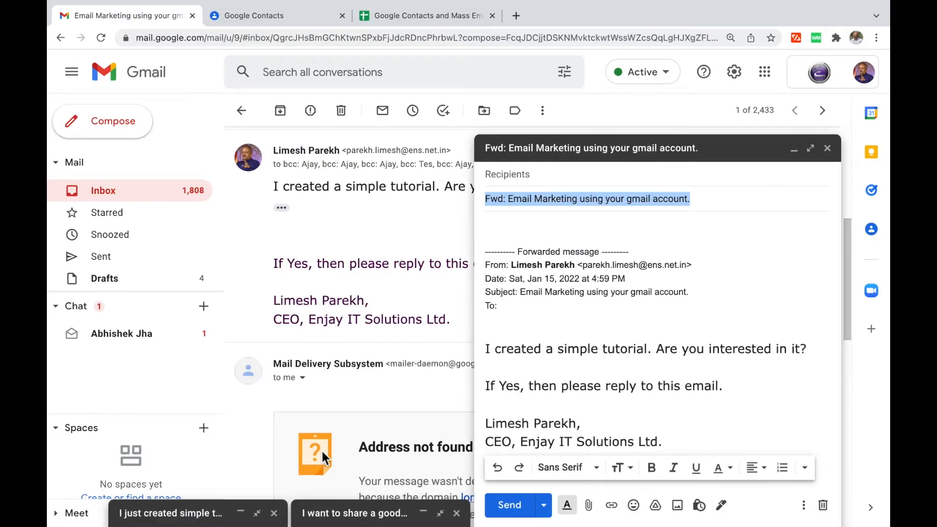
Delete the forwarded-message header from the draft body.
{"action": "left_click", "coordinate": [525, 330]}
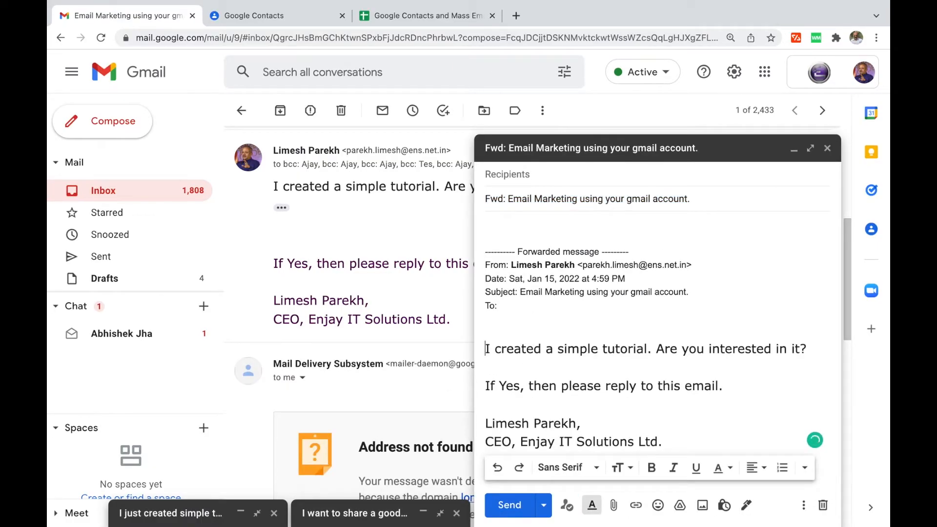
{"action": "key", "text": "shift+super+Up"}
{"action": "key", "text": "BackSpace"}
Retitle the draft 'Email Marketing using your gmail account. (1)' by removing 'Fwd:' and adding '(1)'.
{"action": "key", "text": "shift+Tab"}
{"action": "key", "text": "Left"}
{"action": "key", "text": "shift+Right"}
{"action": "key", "text": "shift+Right"}
{"action": "key", "text": "shift+Right"}
{"action": "key", "text": "shift+Right"}
{"action": "key", "text": "shift+Right"}
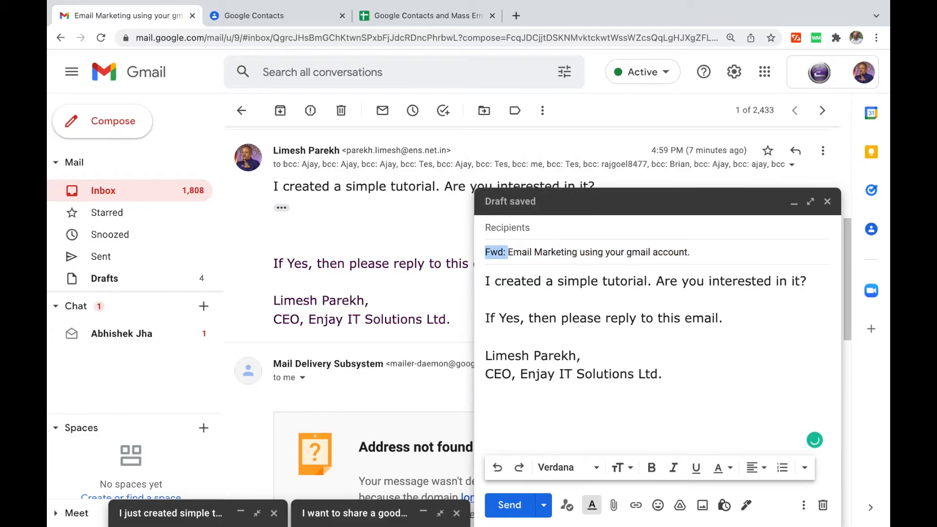
{"action": "key", "text": "BackSpace"}
{"action": "key", "text": "End"}
{"action": "type", "text": "(1)"}
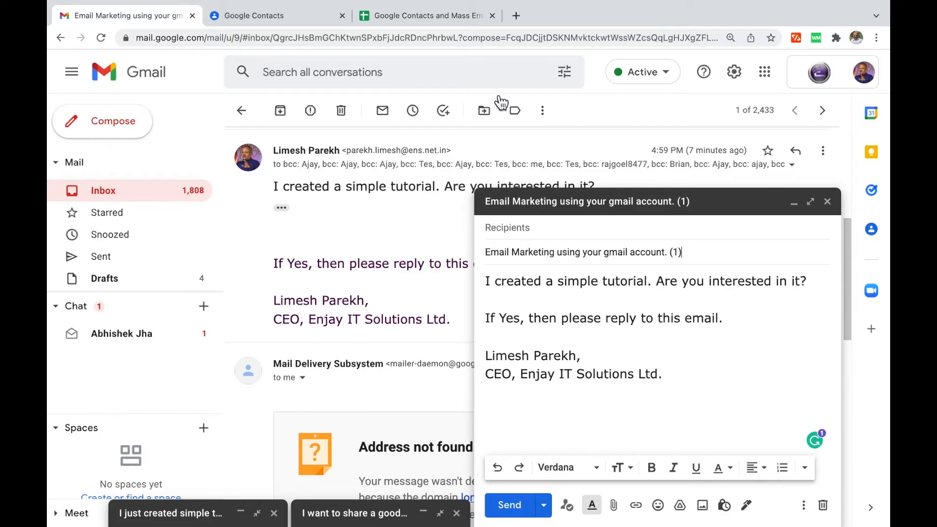
{"action": "left_click", "coordinate": [439, 16]}
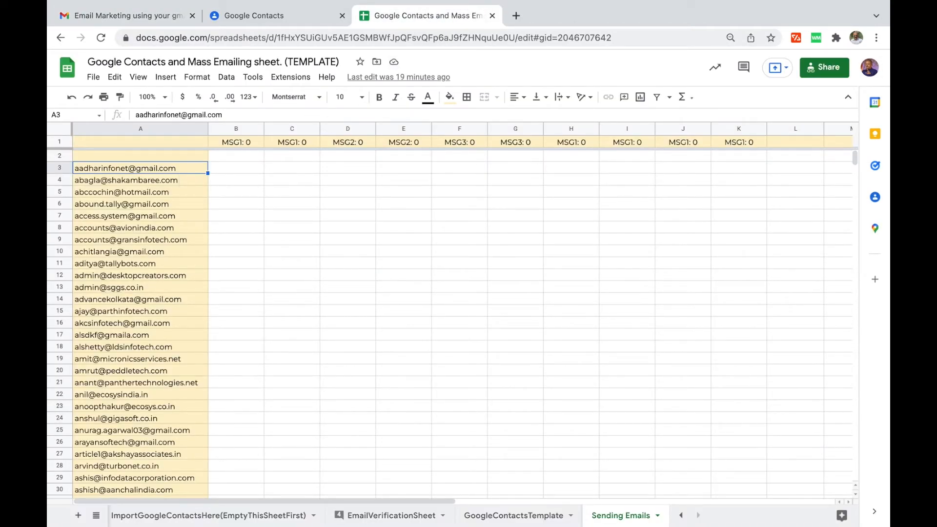
Copy the 48 contact addresses in A3:A50, dismissing the protected-range warning.
{"action": "key", "text": "shift+Down"}
{"action": "key", "text": "shift+Down"}
{"action": "key", "text": "shift+Down"}
{"action": "key", "text": "shift+Down"}
{"action": "key", "text": "shift+Down"}
{"action": "key", "text": "shift+Down"}
{"action": "key", "text": "shift+Down"}
{"action": "key", "text": "shift+Down"}
{"action": "key", "text": "shift+Down"}
{"action": "key", "text": "shift+Down"}
{"action": "key", "text": "shift+Down"}
{"action": "key", "text": "shift+Down"}
{"action": "key", "text": "shift+Down"}
{"action": "key", "text": "shift+Down"}
{"action": "key", "text": "shift+Down"}
{"action": "key", "text": "shift+Down"}
{"action": "key", "text": "shift+Down"}
{"action": "key", "text": "shift+Down"}
{"action": "key", "text": "shift+Down"}
{"action": "key", "text": "shift+Down"}
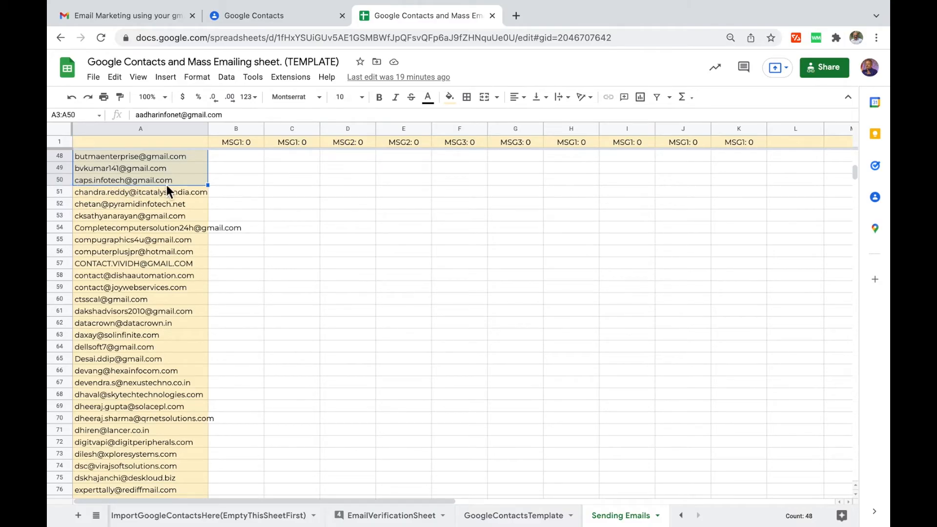
{"action": "key", "text": "Delete"}
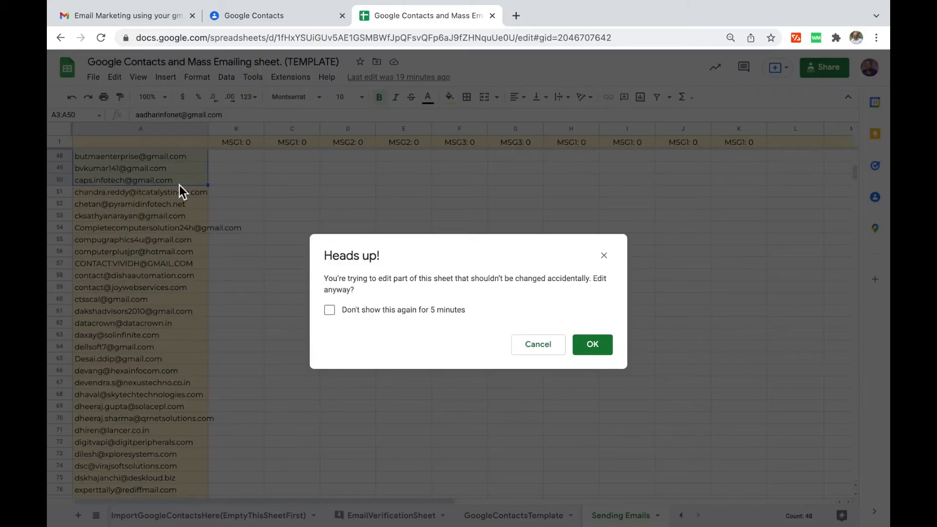
{"action": "key", "text": "Escape"}
{"action": "key", "text": "ctrl+c"}
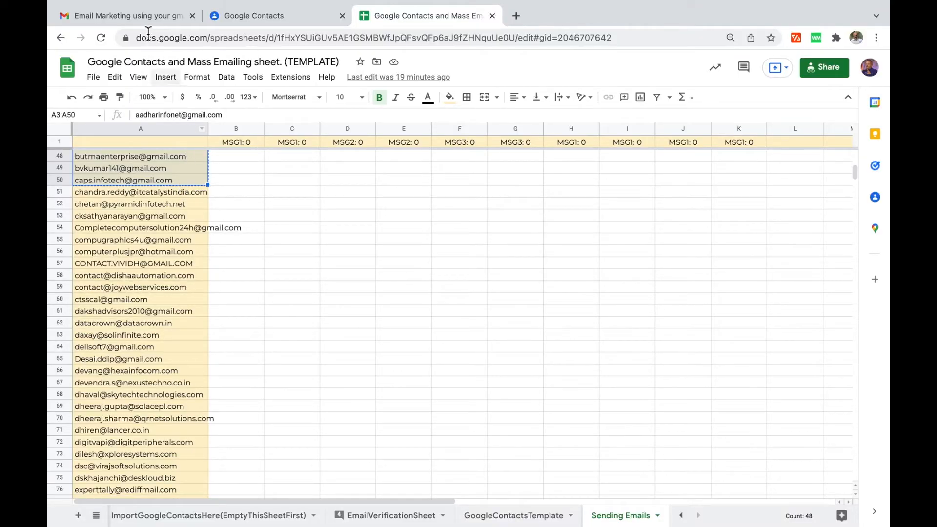
Add a Bcc line to the Gmail draft's recipients.
{"action": "left_click", "coordinate": [142, 16]}
{"action": "left_click", "coordinate": [770, 230]}
{"action": "left_click", "coordinate": [820, 230]}
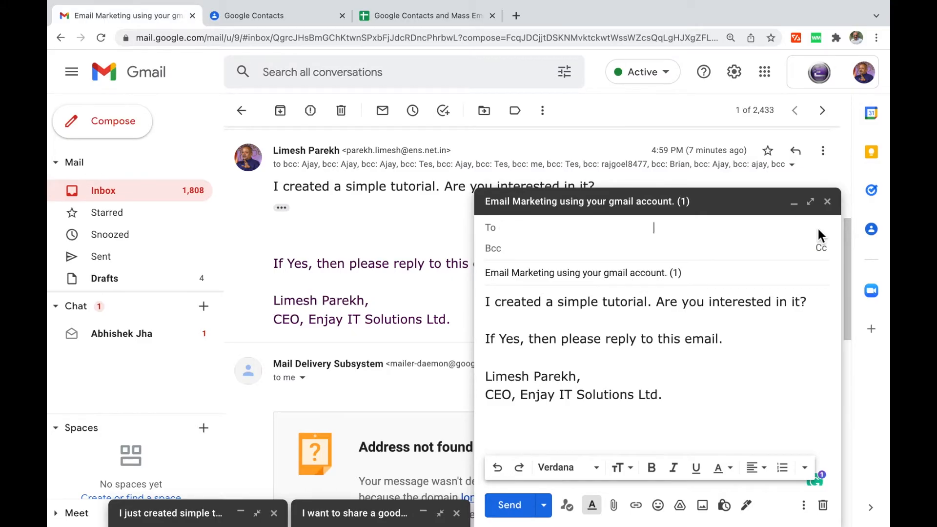
Move the 48 pasted addresses from To into Bcc and send the (1) email.
{"action": "key", "text": "ctrl+v"}
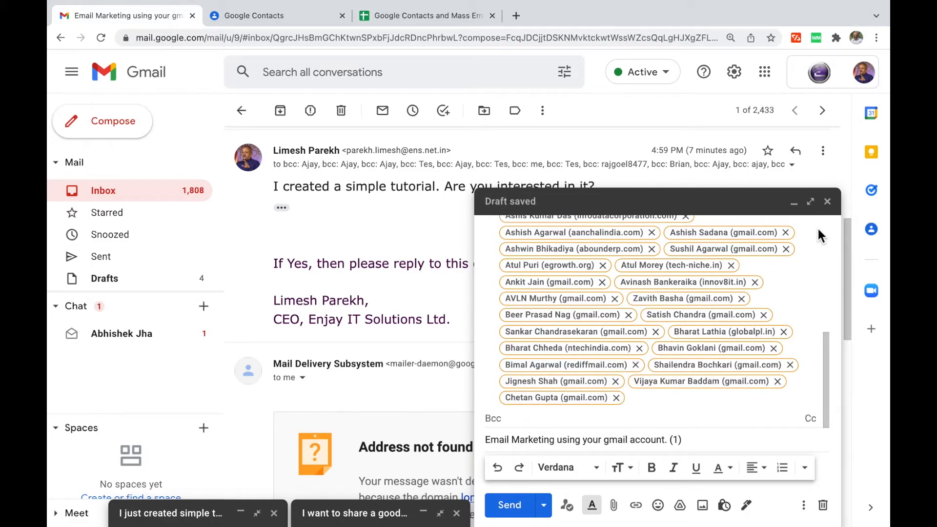
{"action": "key", "text": "super+a"}
{"action": "key", "text": "BackSpace"}
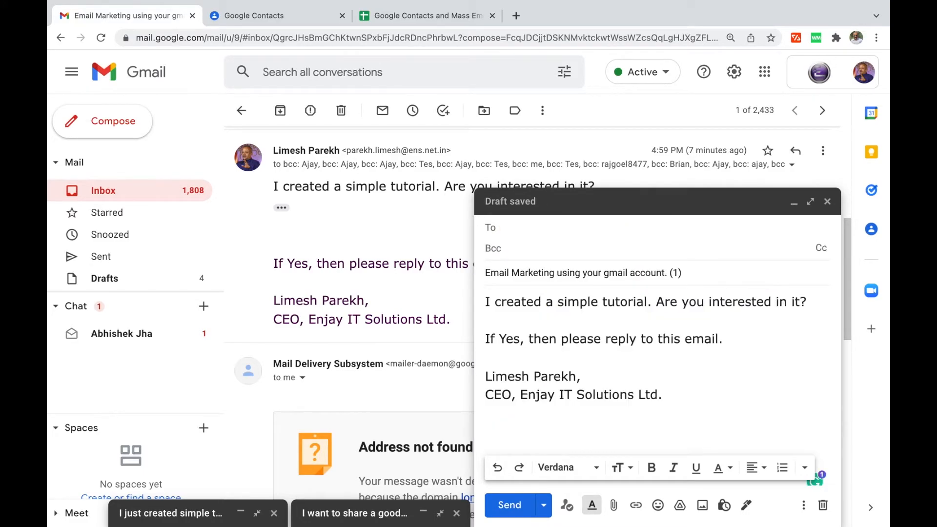
{"action": "left_click", "coordinate": [513, 251]}
{"action": "key", "text": "ctrl+v"}
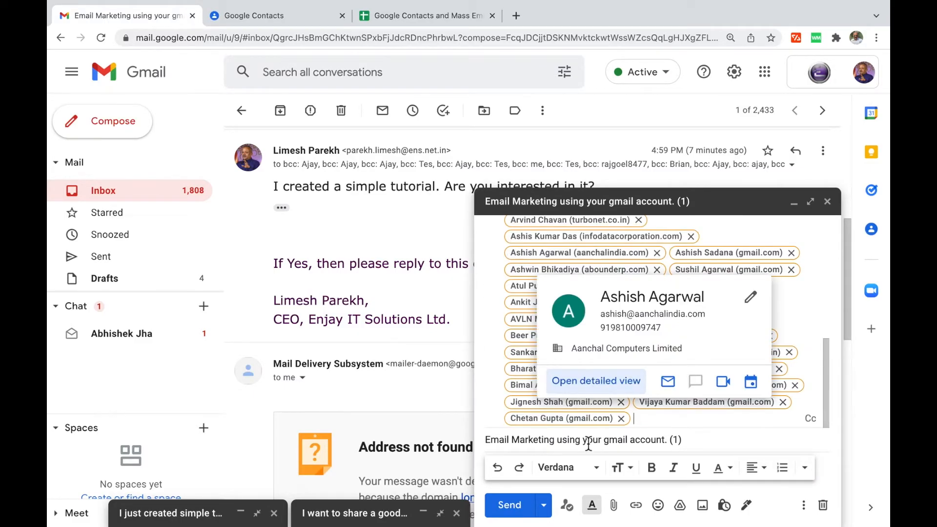
{"action": "left_click", "coordinate": [509, 505]}
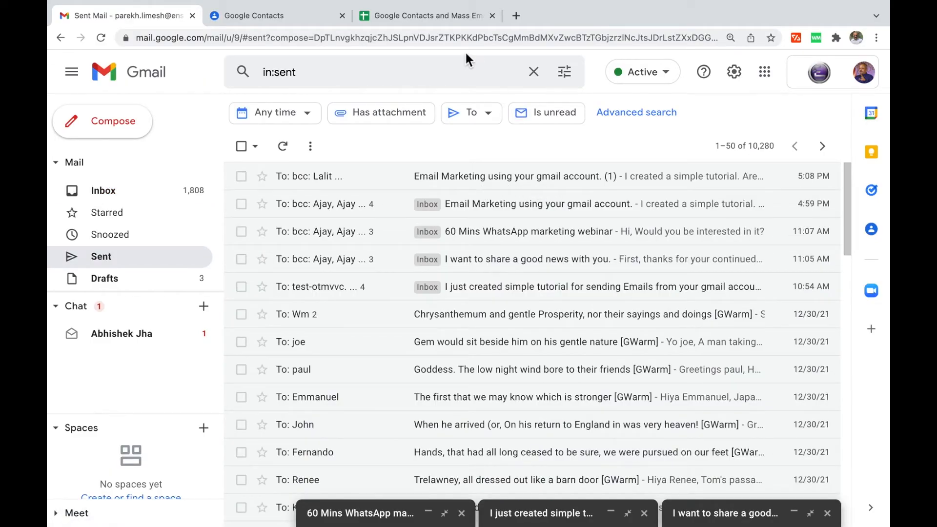
{"action": "left_click", "coordinate": [429, 14]}
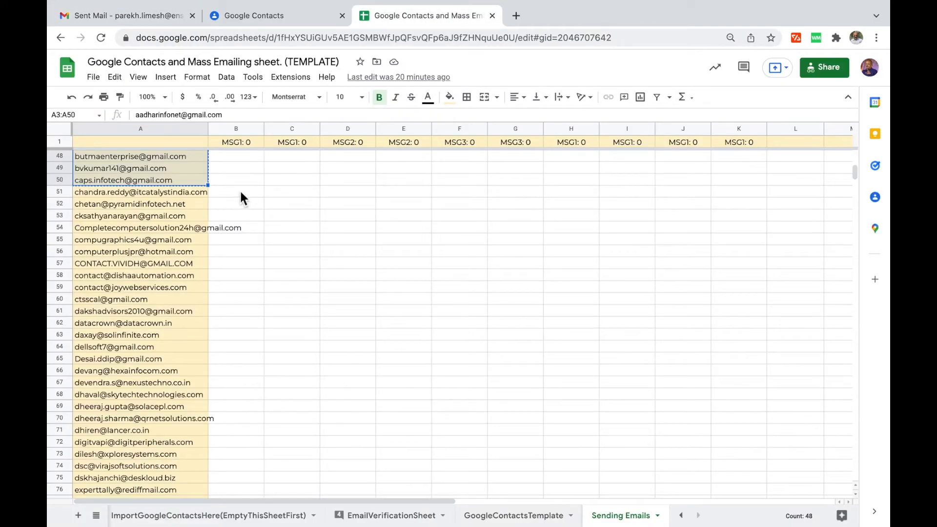
Enter the send date 15-Jan in cell B50 beside the last mailed address.
{"action": "key", "text": "ctrl+c"}
{"action": "left_click", "coordinate": [233, 177]}
{"action": "type", "text": "15-Jan"}
{"action": "key", "text": "Return"}
Fill 15-Jan up column B to row 3, clearing the stray date in B2.
{"action": "key", "text": "Up"}
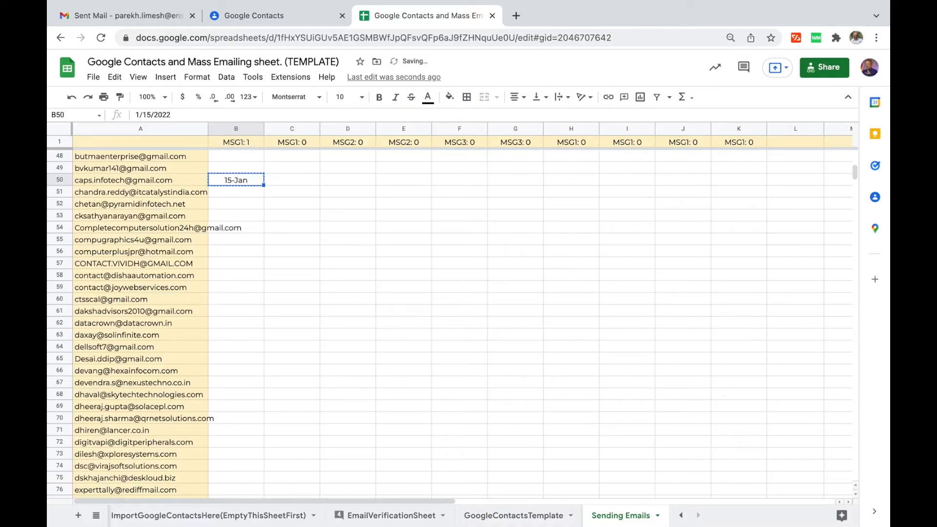
{"action": "key", "text": "ctrl+c"}
{"action": "key", "text": "Up"}
{"action": "key", "text": "ctrl+shift+Up"}
{"action": "key", "text": "shift+Down"}
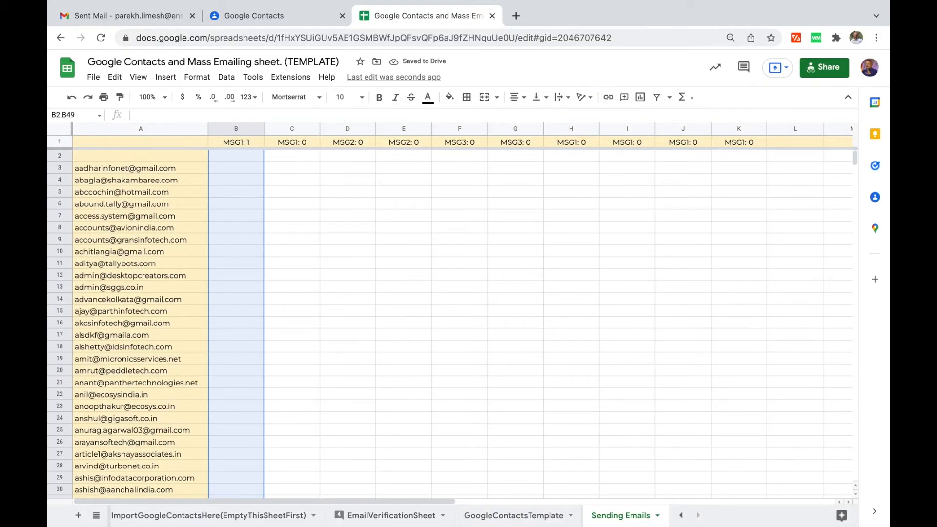
{"action": "key", "text": "ctrl+v"}
{"action": "key", "text": "ctrl+Down"}
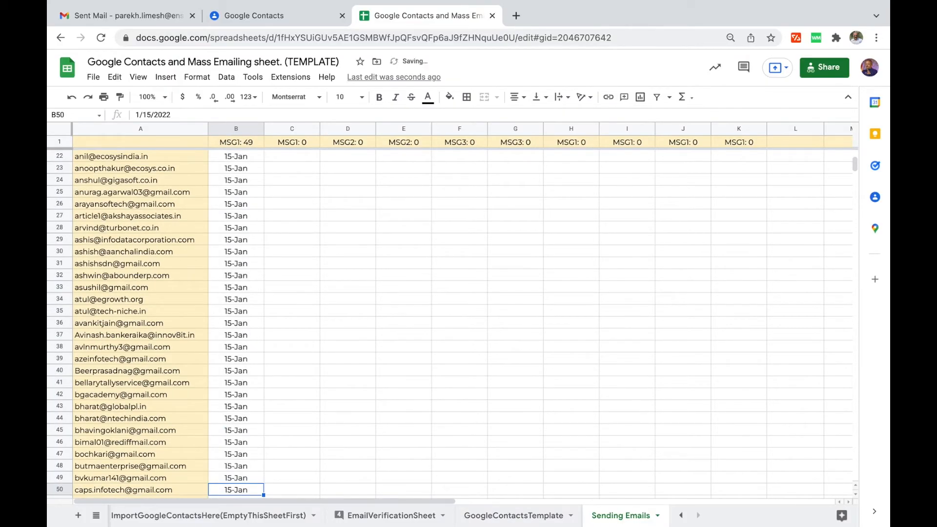
{"action": "key", "text": "ctrl+Up"}
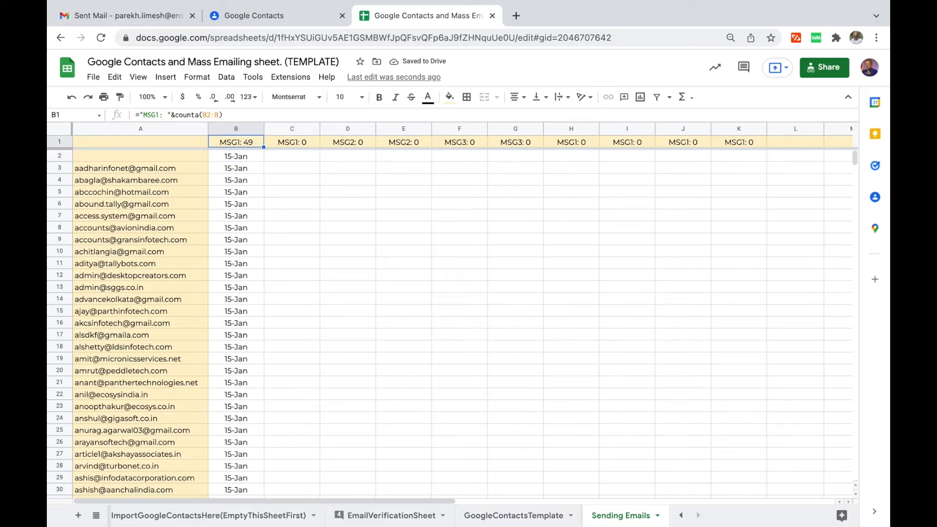
{"action": "key", "text": "Down"}
{"action": "key", "text": "Delete"}
{"action": "key", "text": "ctrl+Down"}
{"action": "key", "text": "ctrl+Down"}
{"action": "key", "text": "Down"}
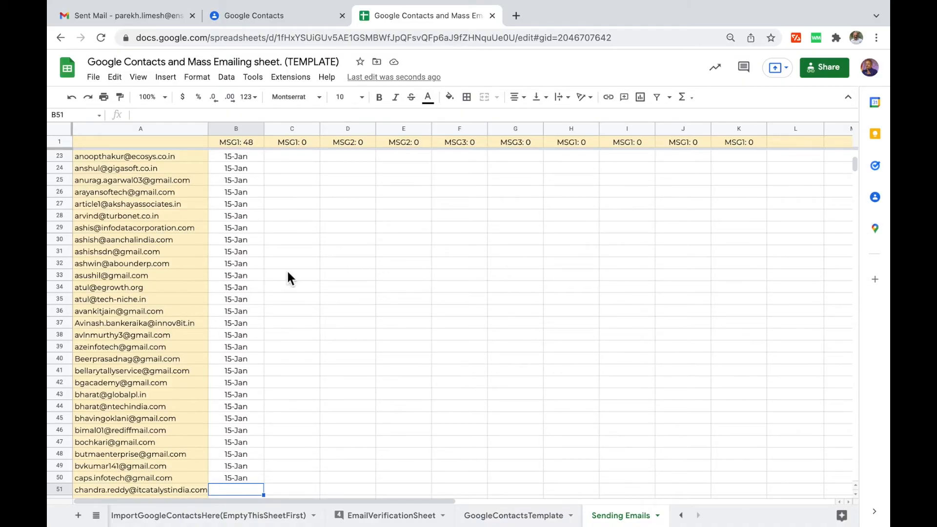
{"action": "scroll", "coordinate": [303, 376], "scroll_direction": "down", "scroll_amount": 3}
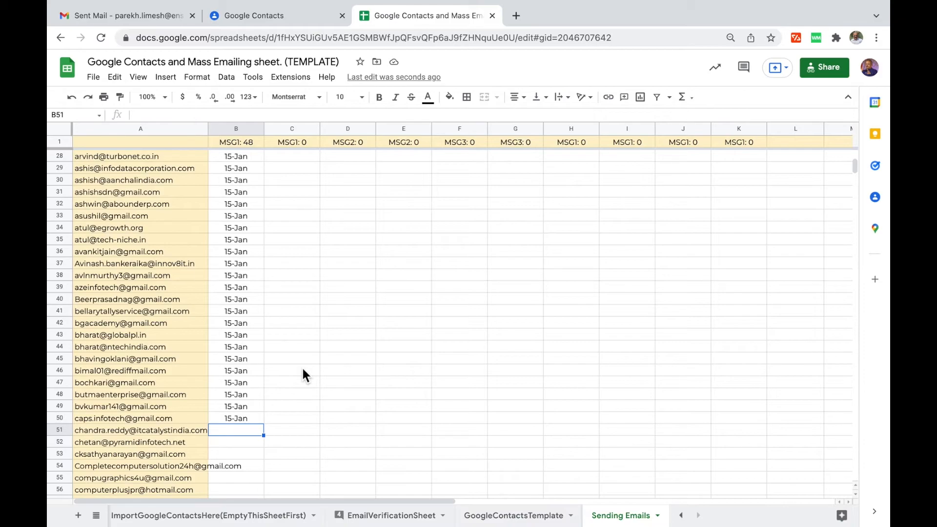
Copy the ten contact addresses in A51:A60.
{"action": "key", "text": "Left"}
{"action": "key", "text": "shift+Down"}
{"action": "key", "text": "shift+Down"}
{"action": "key", "text": "shift+Down"}
{"action": "key", "text": "shift+Down"}
{"action": "key", "text": "shift+Down"}
{"action": "key", "text": "shift+Down"}
{"action": "key", "text": "shift+Down"}
{"action": "key", "text": "shift+Down"}
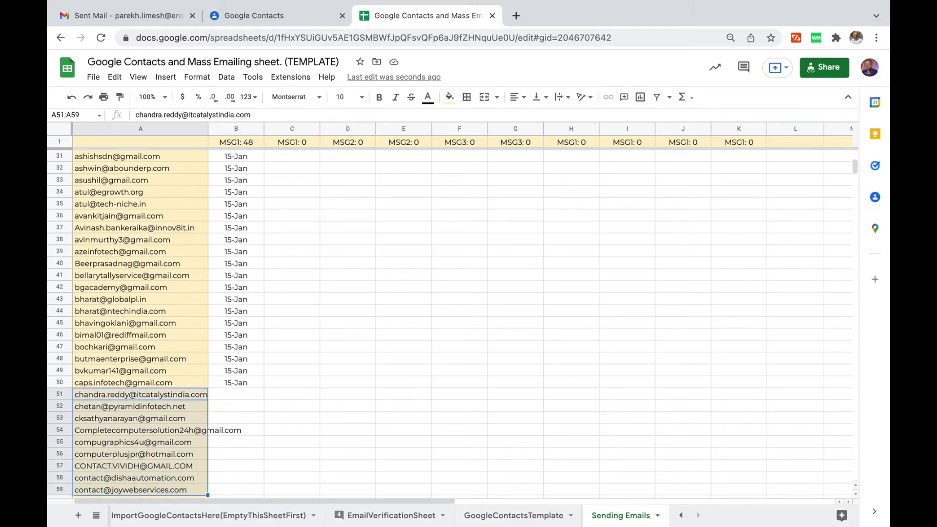
{"action": "key", "text": "shift+Down"}
{"action": "key", "text": "ctrl+c"}
Forward the sent tutorial email, retitled 'Email Marketing using your gmail account. (2)' without 'Fwd:'.
{"action": "key", "text": "ctrl+1"}
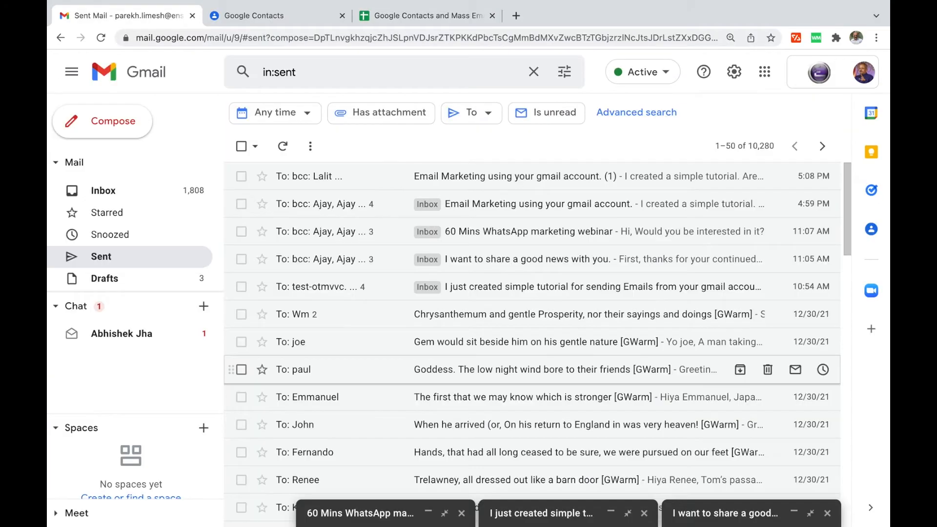
{"action": "left_click", "coordinate": [576, 178]}
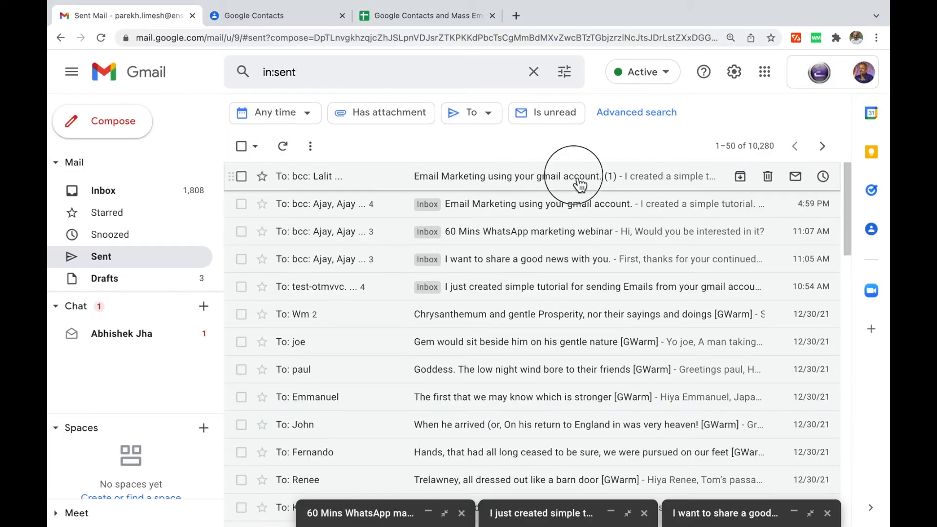
{"action": "left_click", "coordinate": [823, 186]}
{"action": "left_click", "coordinate": [727, 229]}
{"action": "left_click", "coordinate": [284, 337]}
{"action": "left_click", "coordinate": [326, 417]}
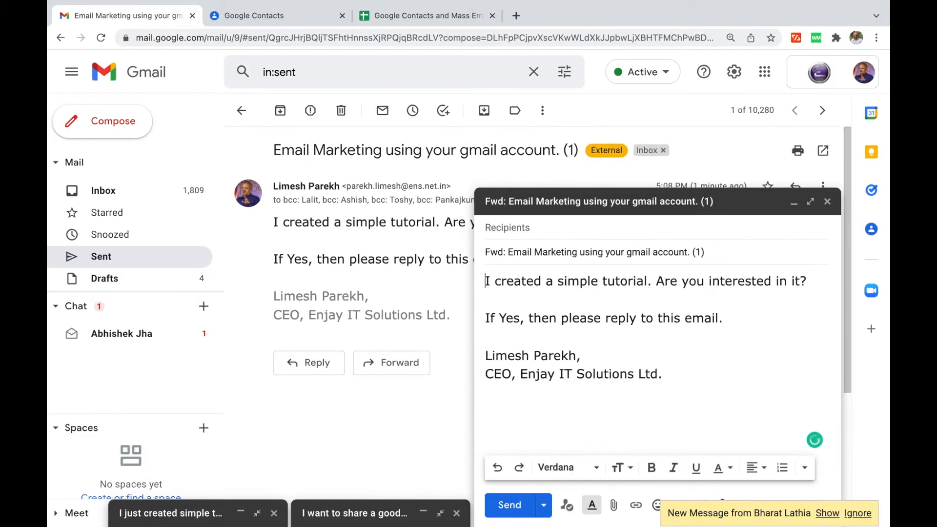
{"action": "key", "text": "shift+Tab"}
{"action": "key", "text": "Left"}
{"action": "key", "text": "shift+Right"}
{"action": "key", "text": "shift+Right"}
{"action": "key", "text": "shift+Right"}
{"action": "key", "text": "shift+Right"}
{"action": "key", "text": "shift+Right"}
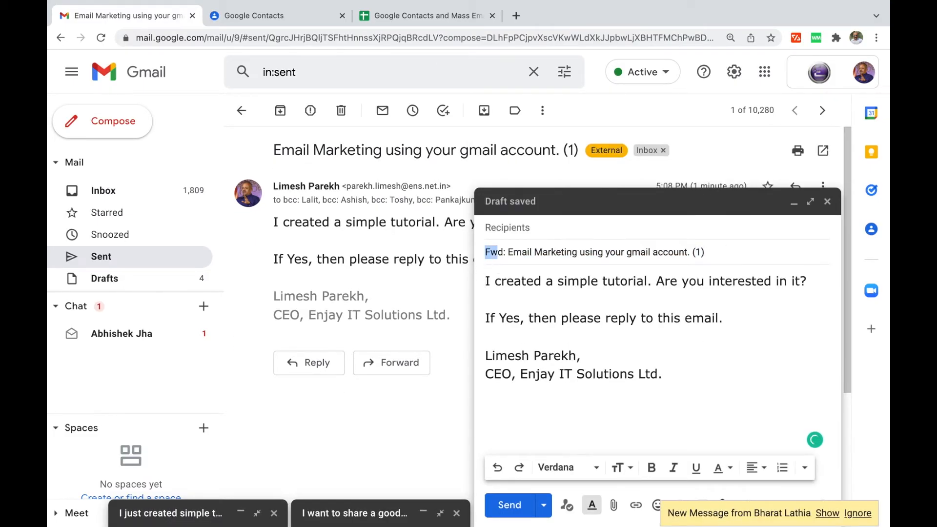
{"action": "key", "text": "BackSpace"}
{"action": "key", "text": "End"}
{"action": "key", "text": "Left"}
{"action": "key", "text": "shift+Left"}
{"action": "type", "text": "2"}
Paste the ten addresses into Bcc, send the (2) email, and open the new reply.
{"action": "left_click", "coordinate": [523, 232]}
{"action": "left_click", "coordinate": [819, 227]}
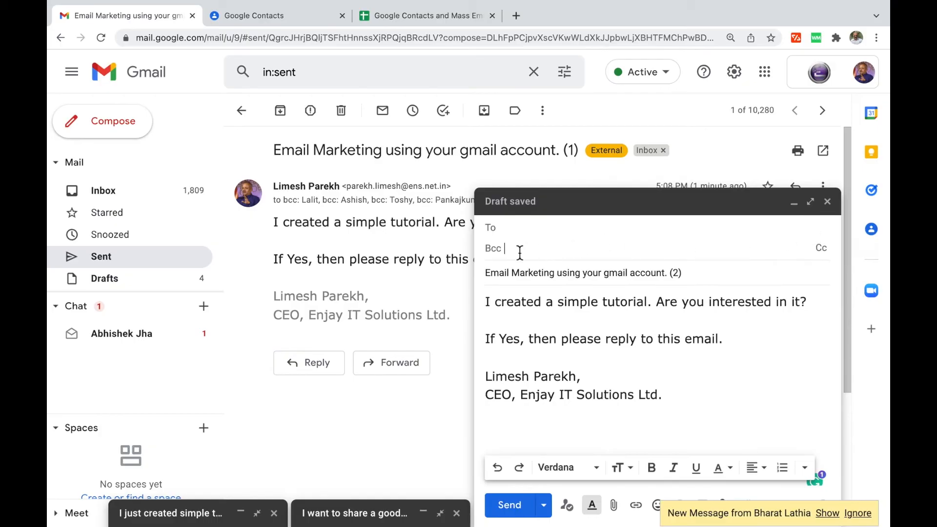
{"action": "key", "text": "ctrl+v"}
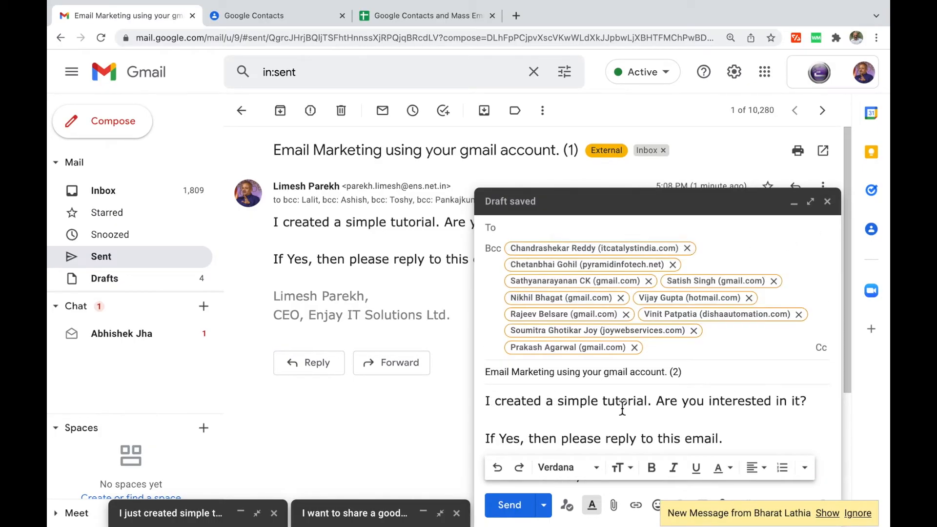
{"action": "left_click", "coordinate": [596, 411]}
{"action": "left_click", "coordinate": [508, 506]}
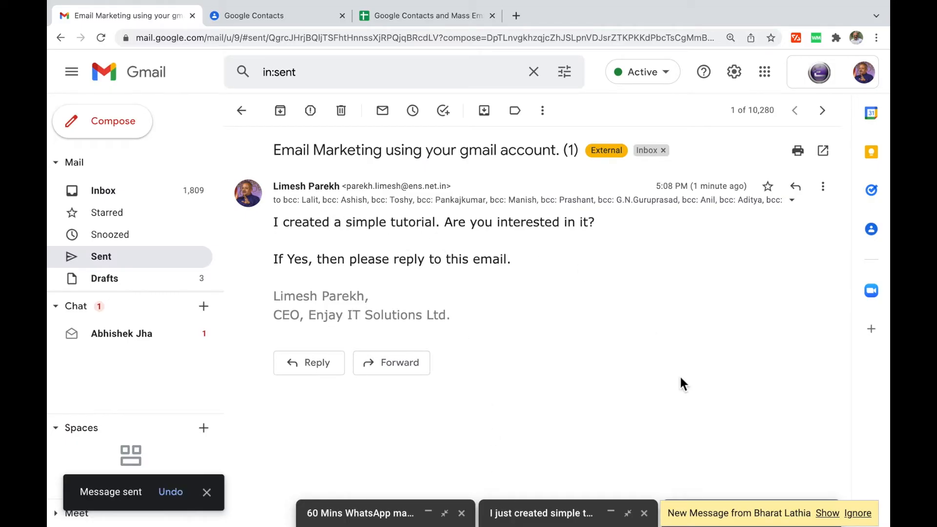
{"action": "left_click", "coordinate": [829, 513]}
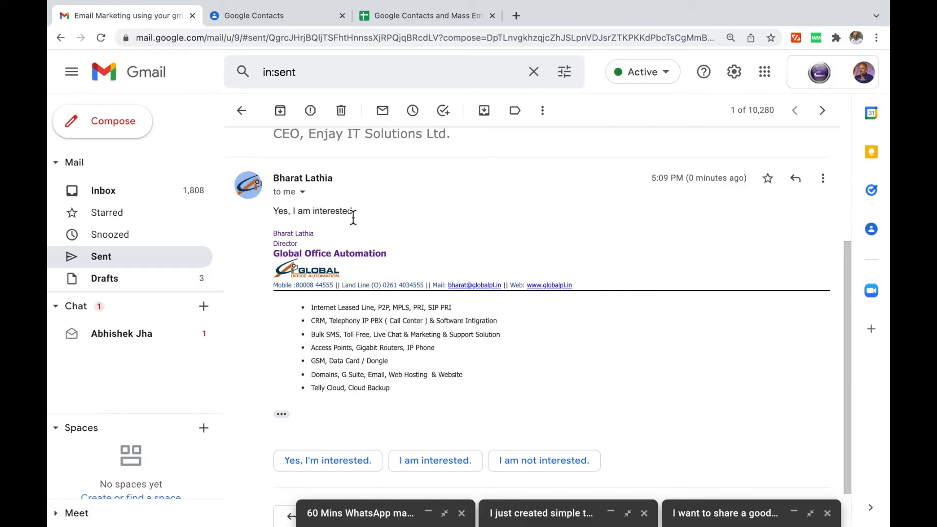
Return from the reply to the Sent mail list.
{"action": "left_click", "coordinate": [242, 111]}
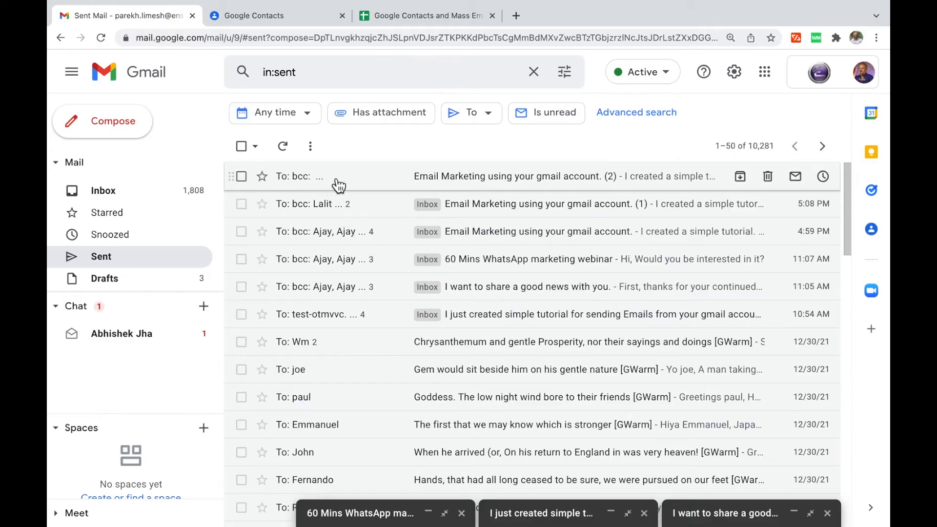
Paste 15-Jan into B51:B60 in the sheet, then move on to row 61.
{"action": "left_click", "coordinate": [417, 15]}
{"action": "left_click", "coordinate": [241, 384]}
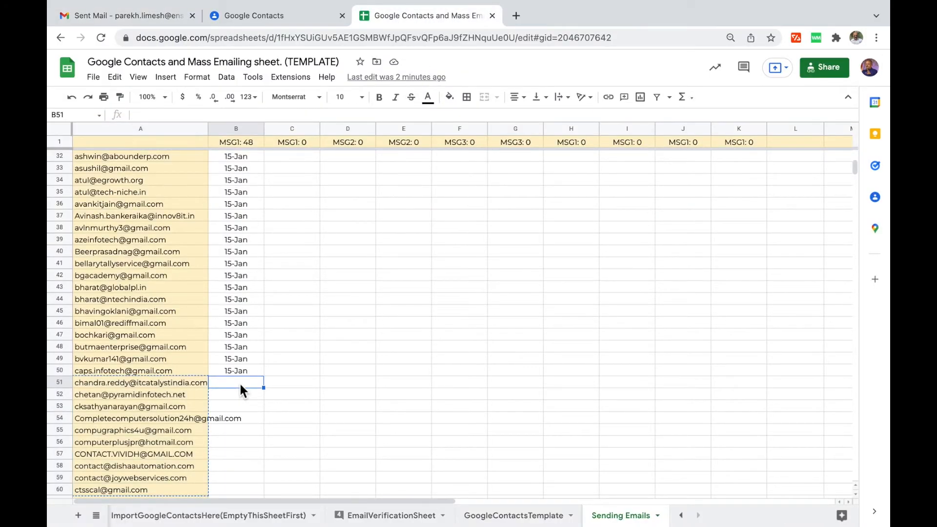
{"action": "key", "text": "shift+Down"}
{"action": "key", "text": "shift+Down"}
{"action": "key", "text": "shift+Down"}
{"action": "key", "text": "shift+Down"}
{"action": "key", "text": "shift+Down"}
{"action": "key", "text": "shift+Down"}
{"action": "key", "text": "shift+Down"}
{"action": "key", "text": "shift+Down"}
{"action": "key", "text": "shift+Down"}
{"action": "key", "text": "ctrl+v"}
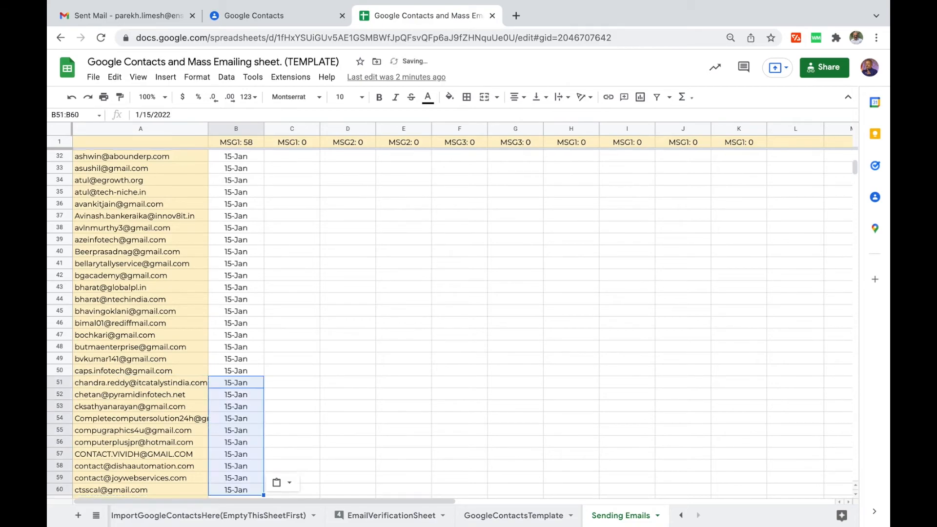
{"action": "key", "text": "Up"}
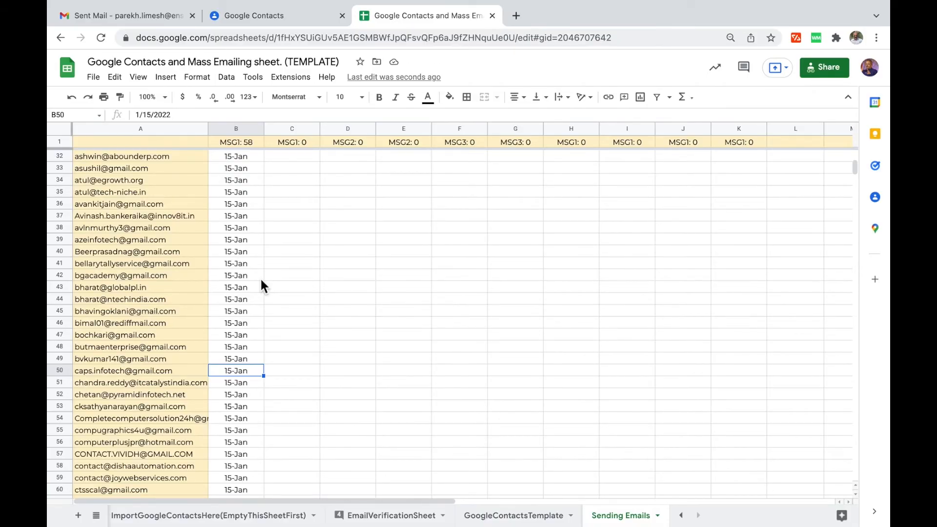
{"action": "scroll", "coordinate": [291, 322], "scroll_direction": "down", "scroll_amount": 2}
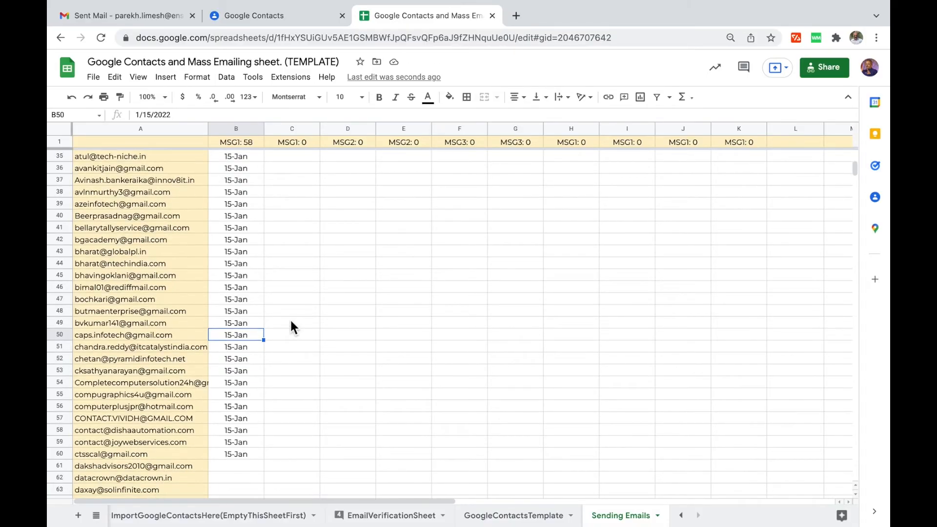
{"action": "left_click", "coordinate": [155, 456]}
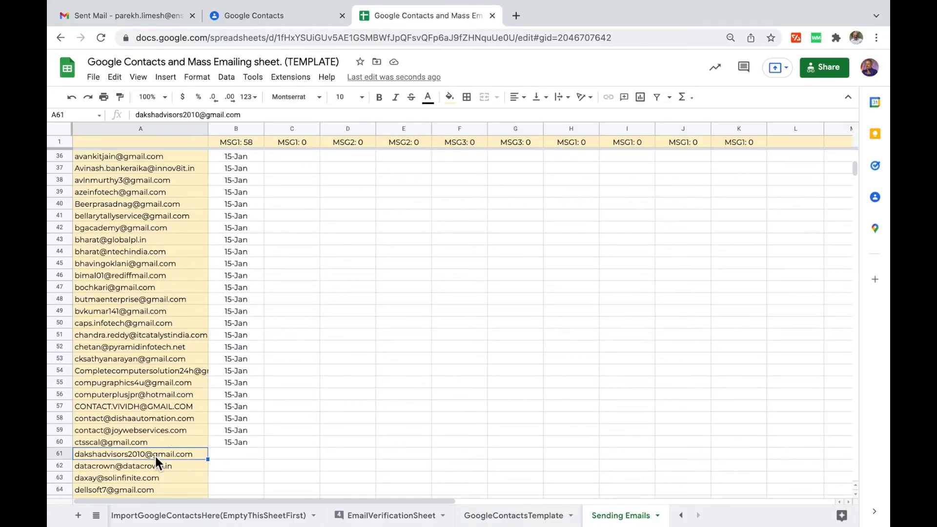
{"action": "left_click", "coordinate": [277, 456]}
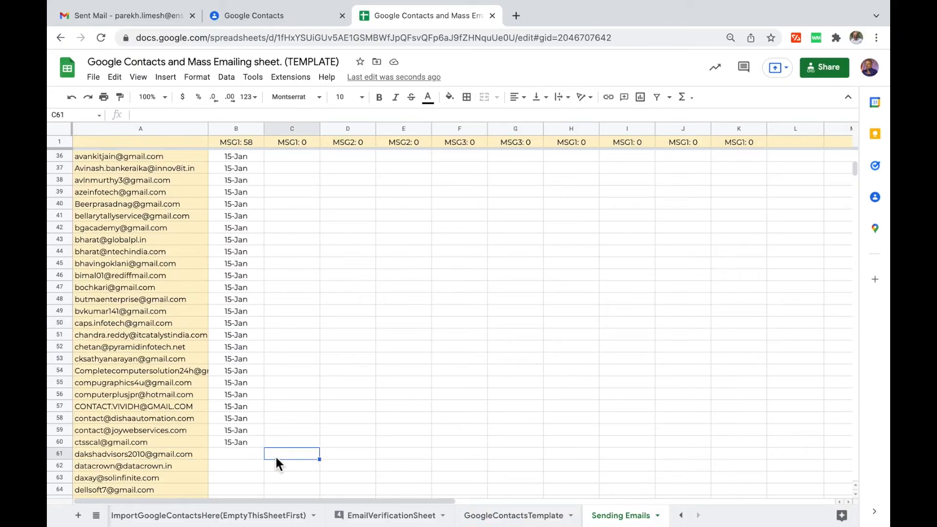